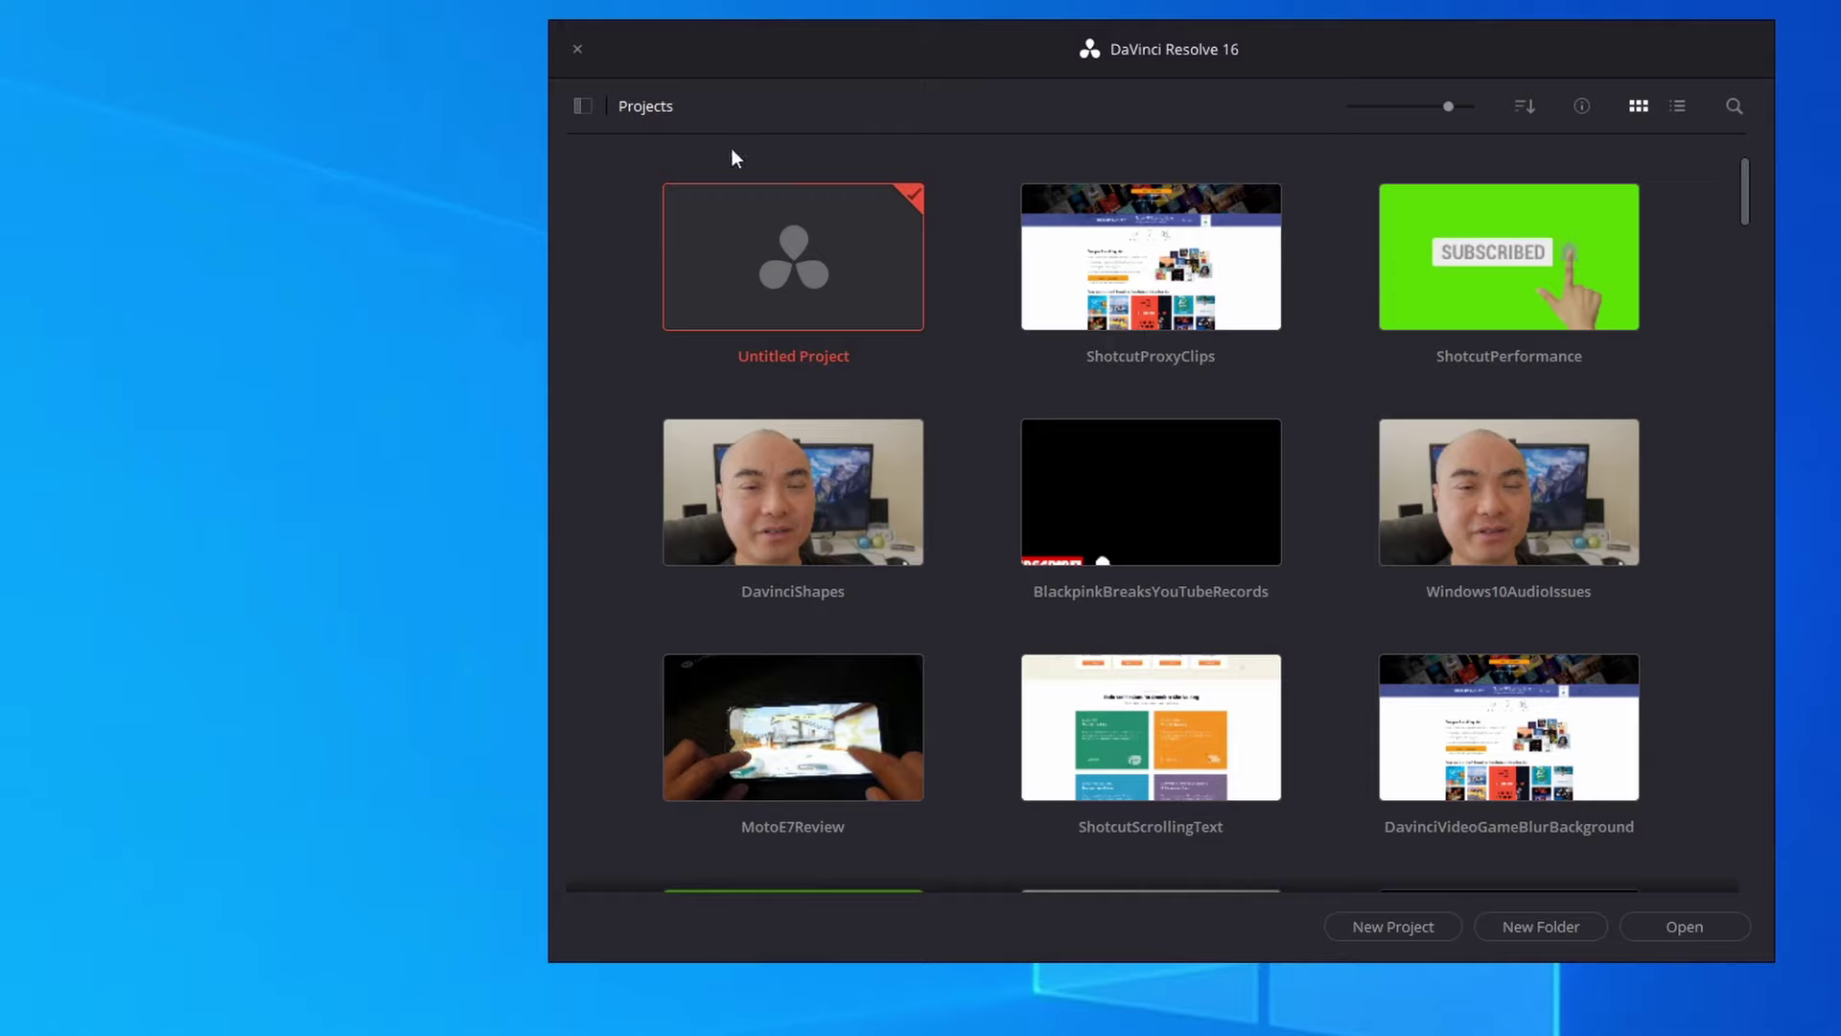
# Show the database list in the project manager and look through the projects in the gogeek database.
pyautogui.click(583, 105)
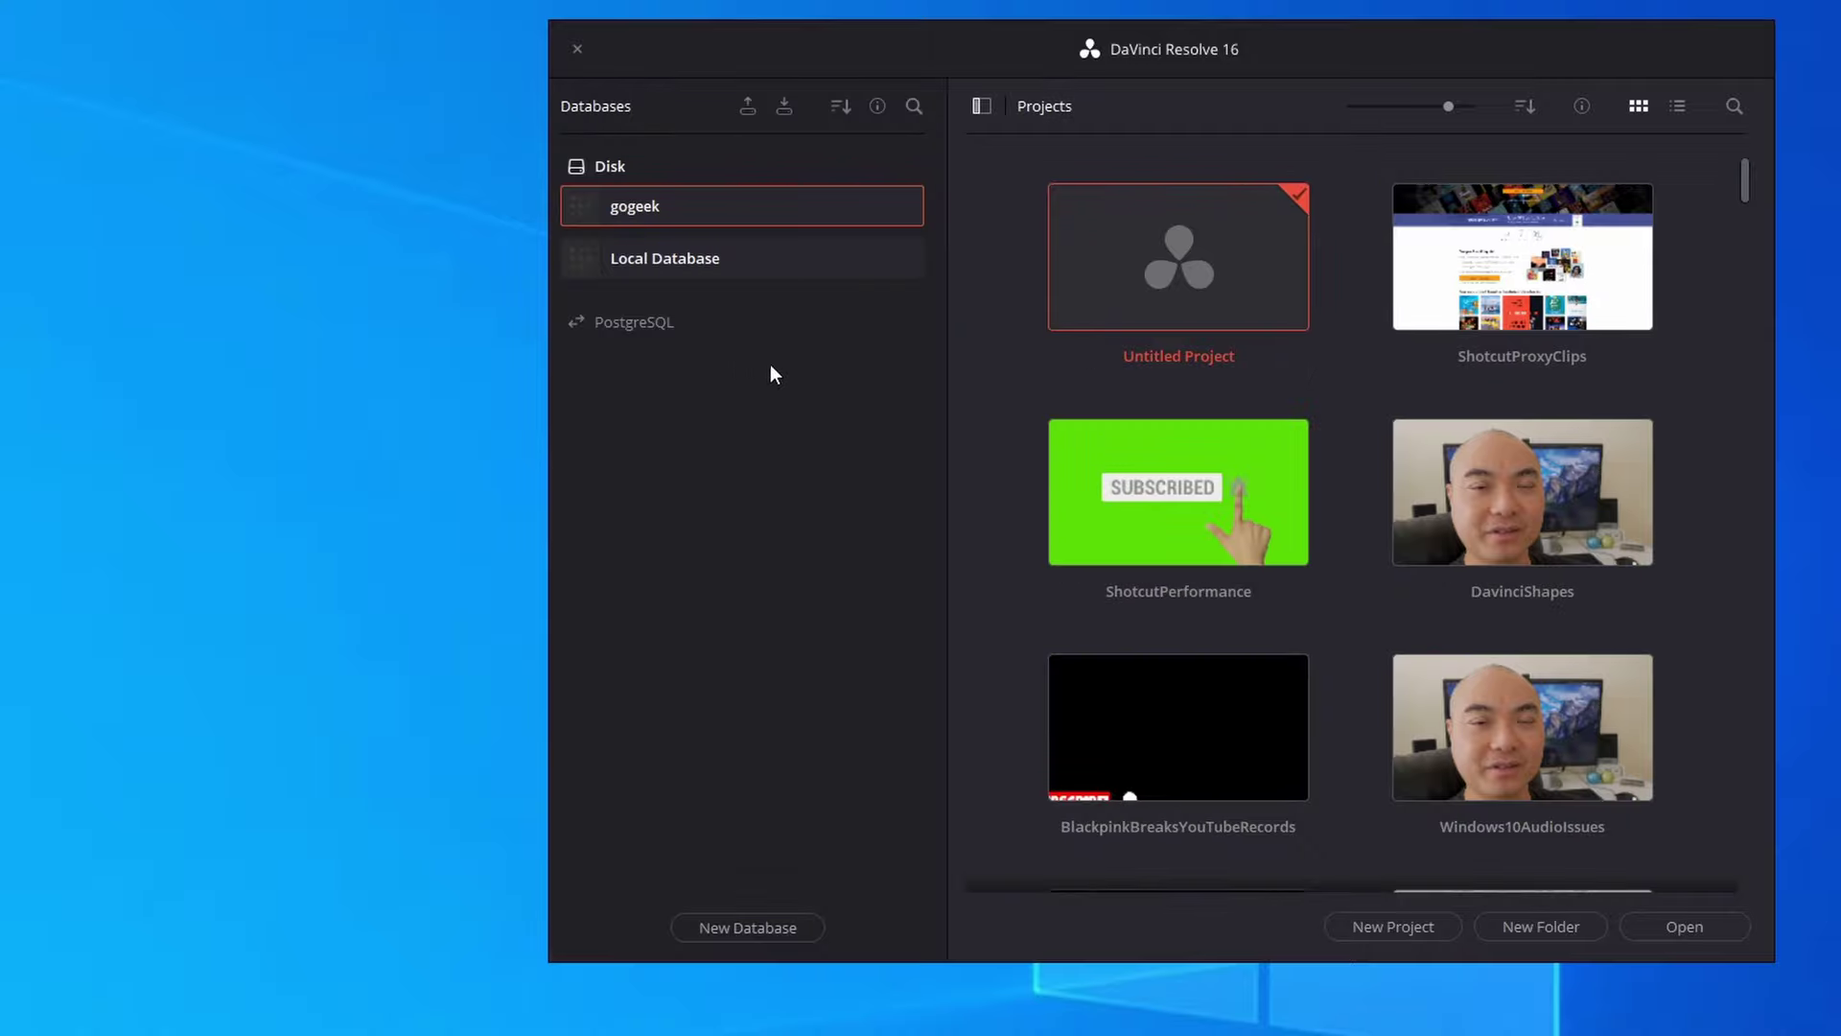
pyautogui.scroll(-10, 1646, 479)
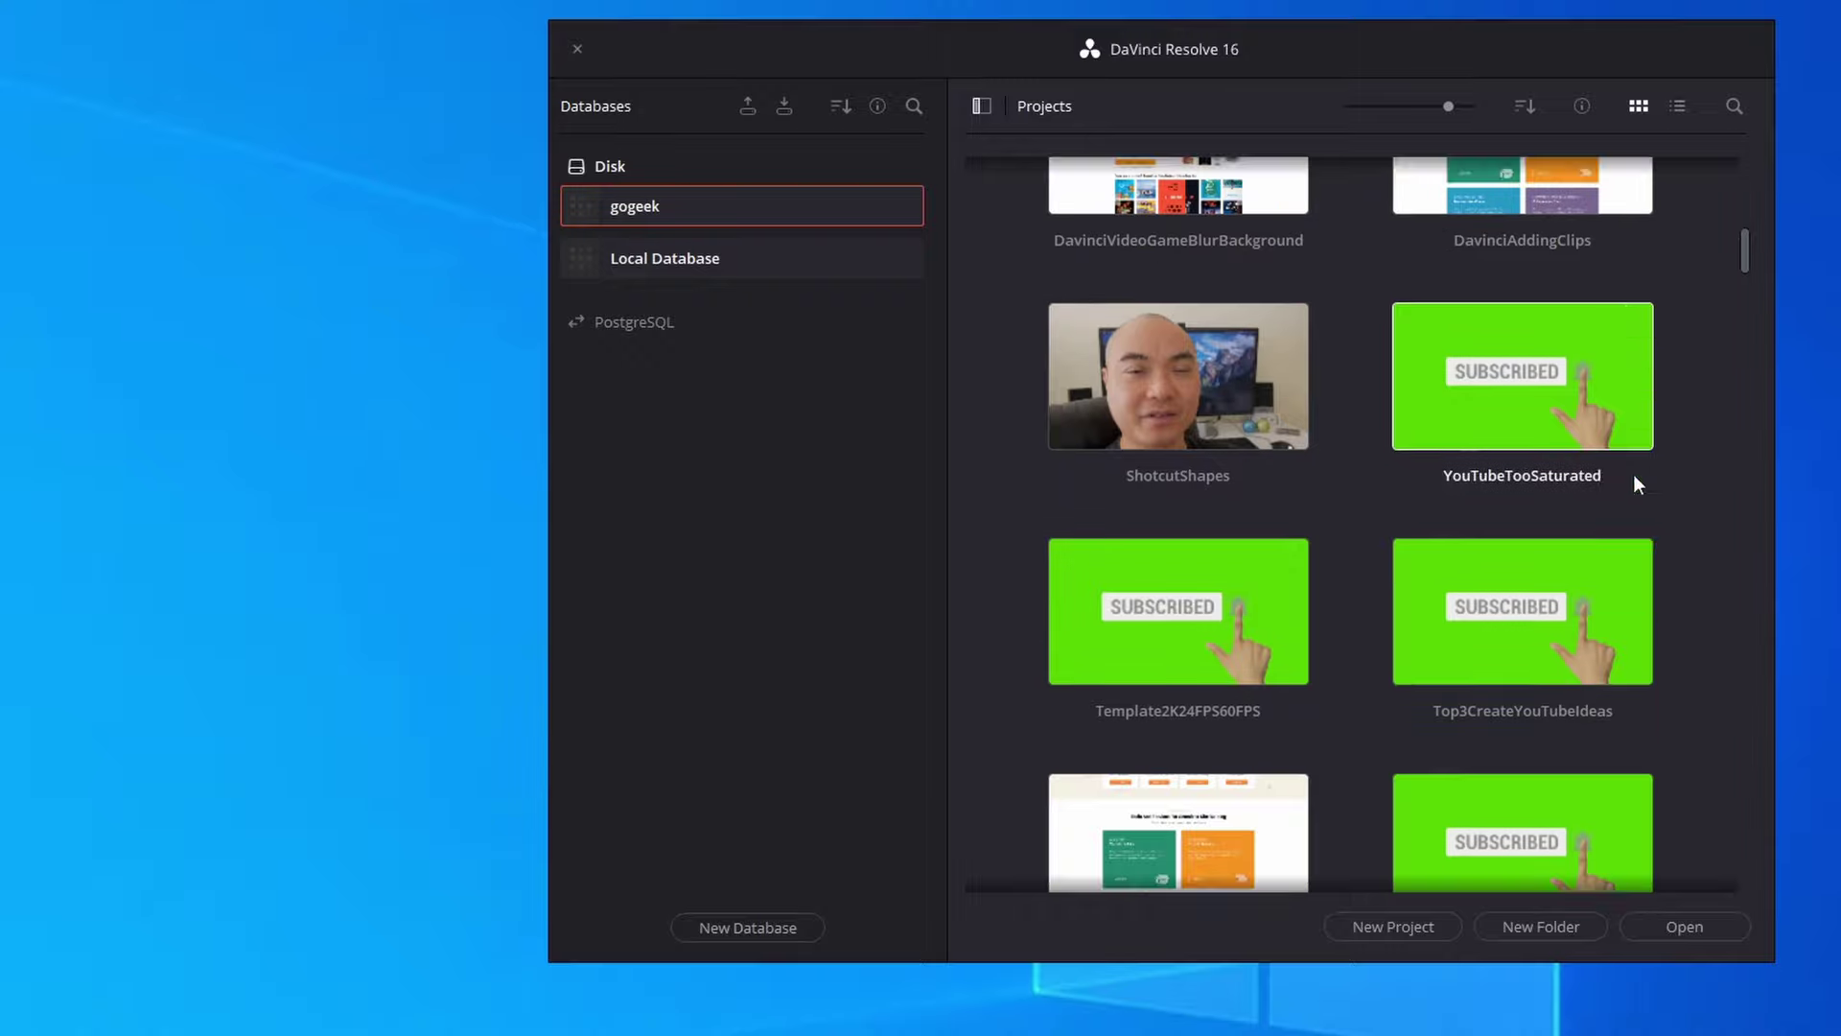
pyautogui.scroll(10, 1632, 474)
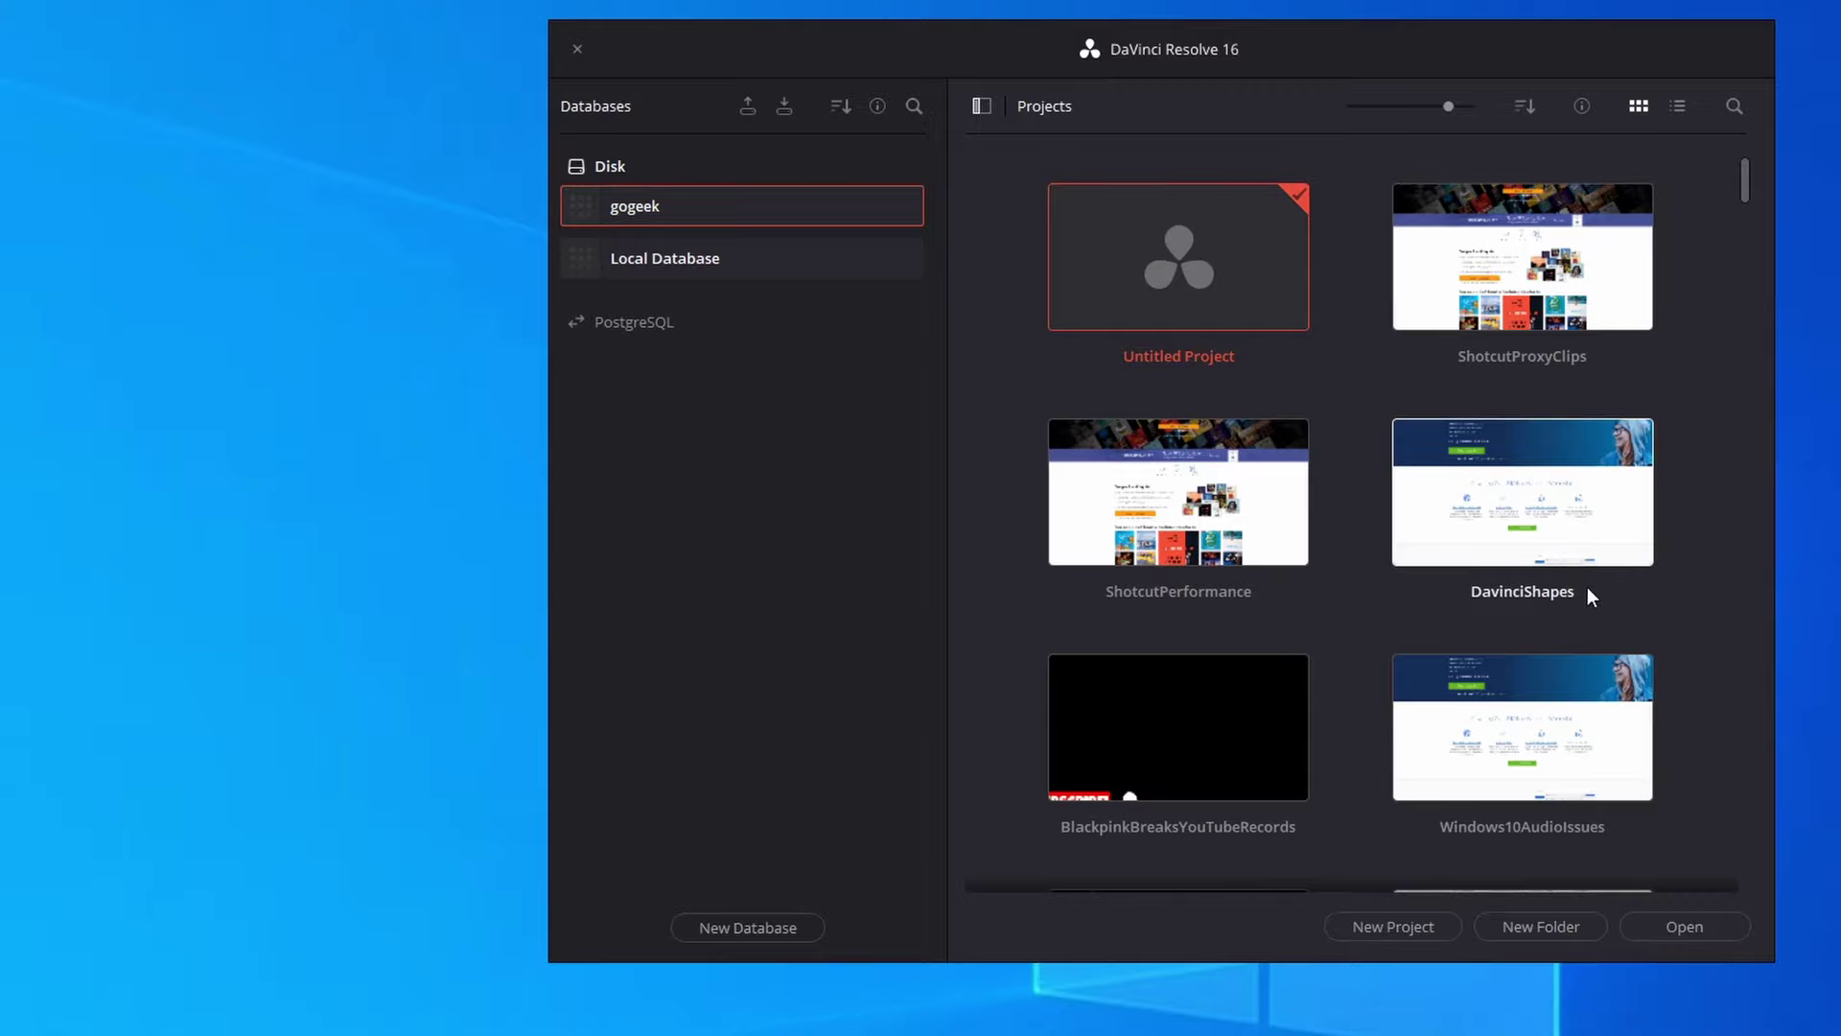
# Set up a new database to create, with the Disk type and the name testdb.
pyautogui.click(748, 929)
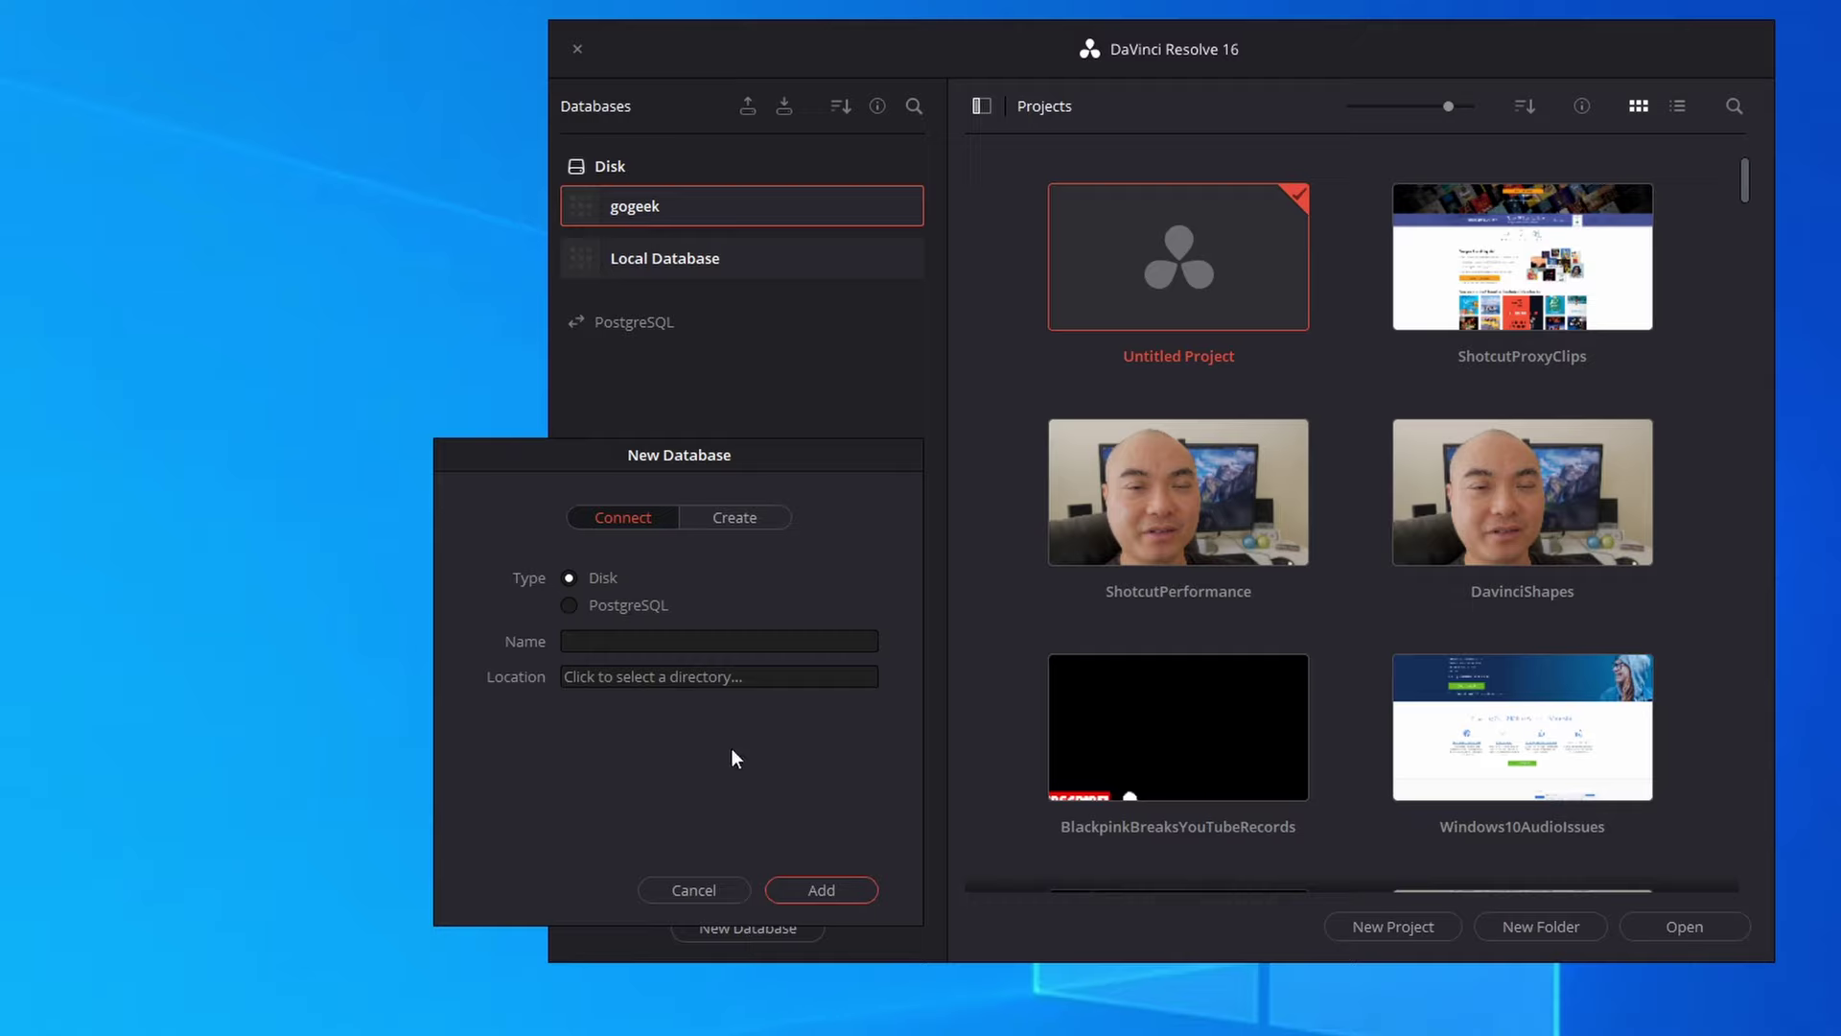
pyautogui.click(735, 517)
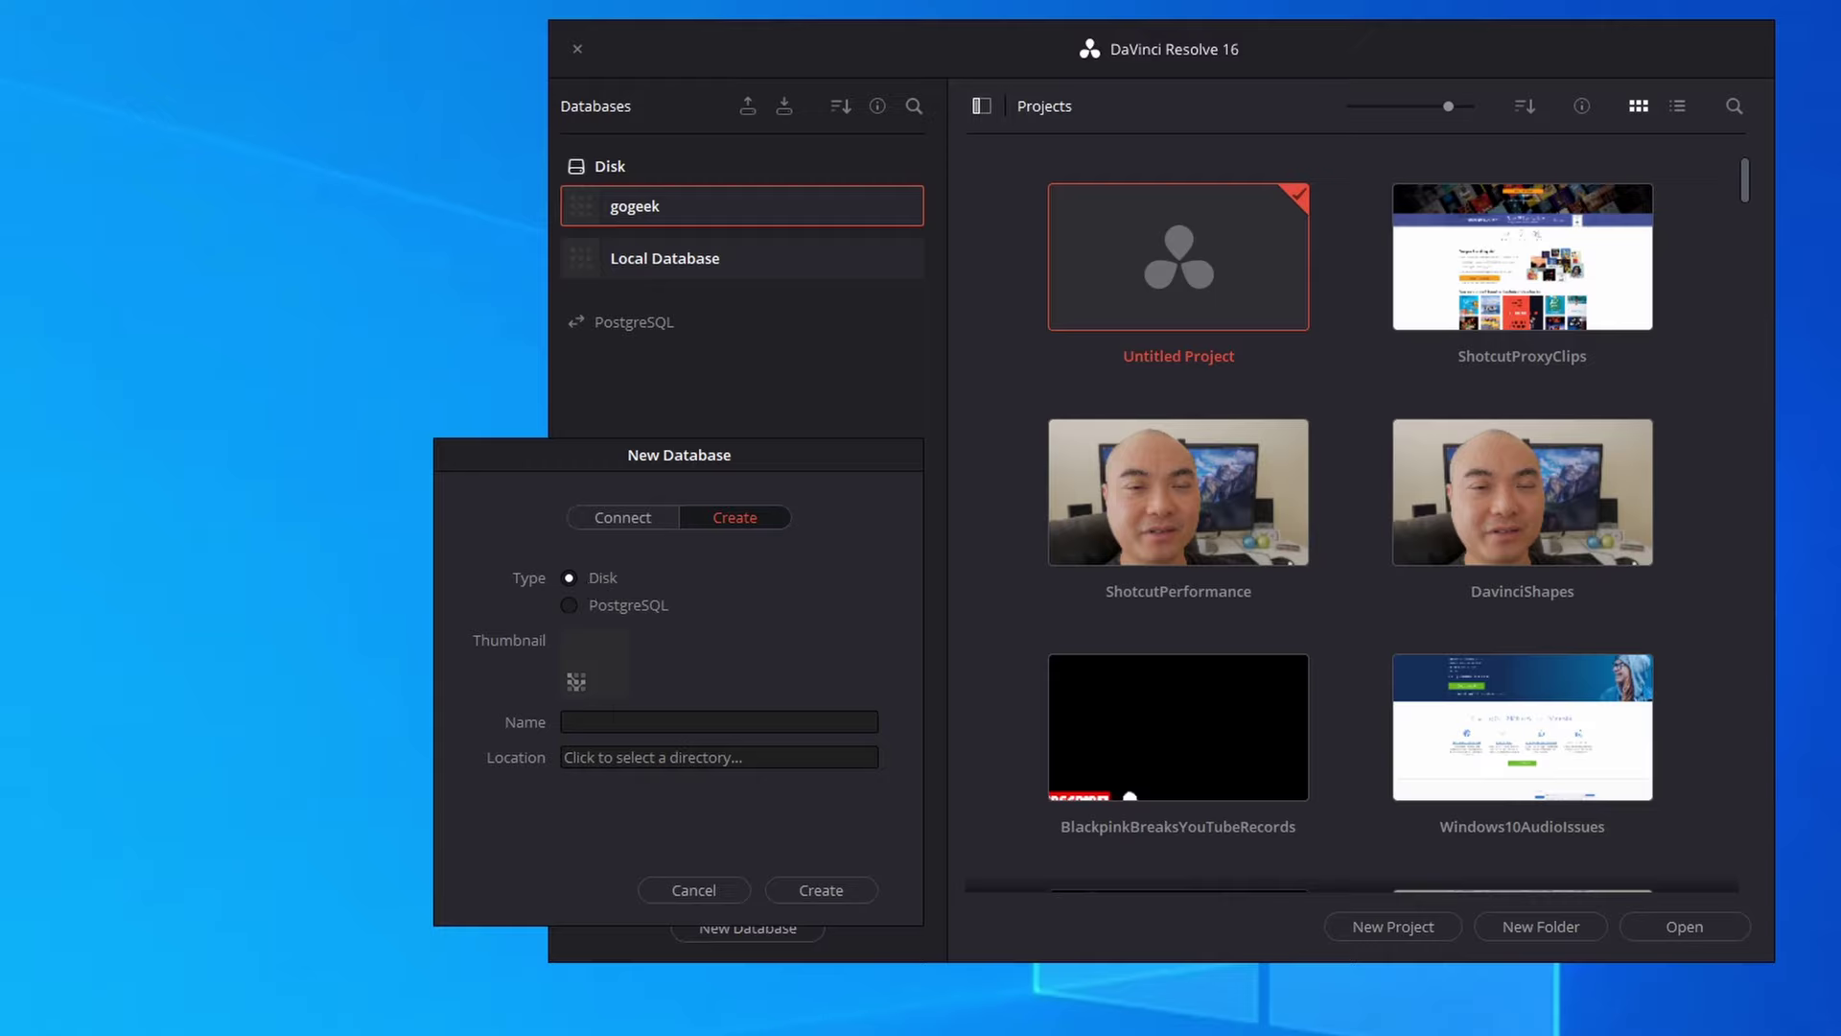
pyautogui.click(623, 720)
pyautogui.write('test')
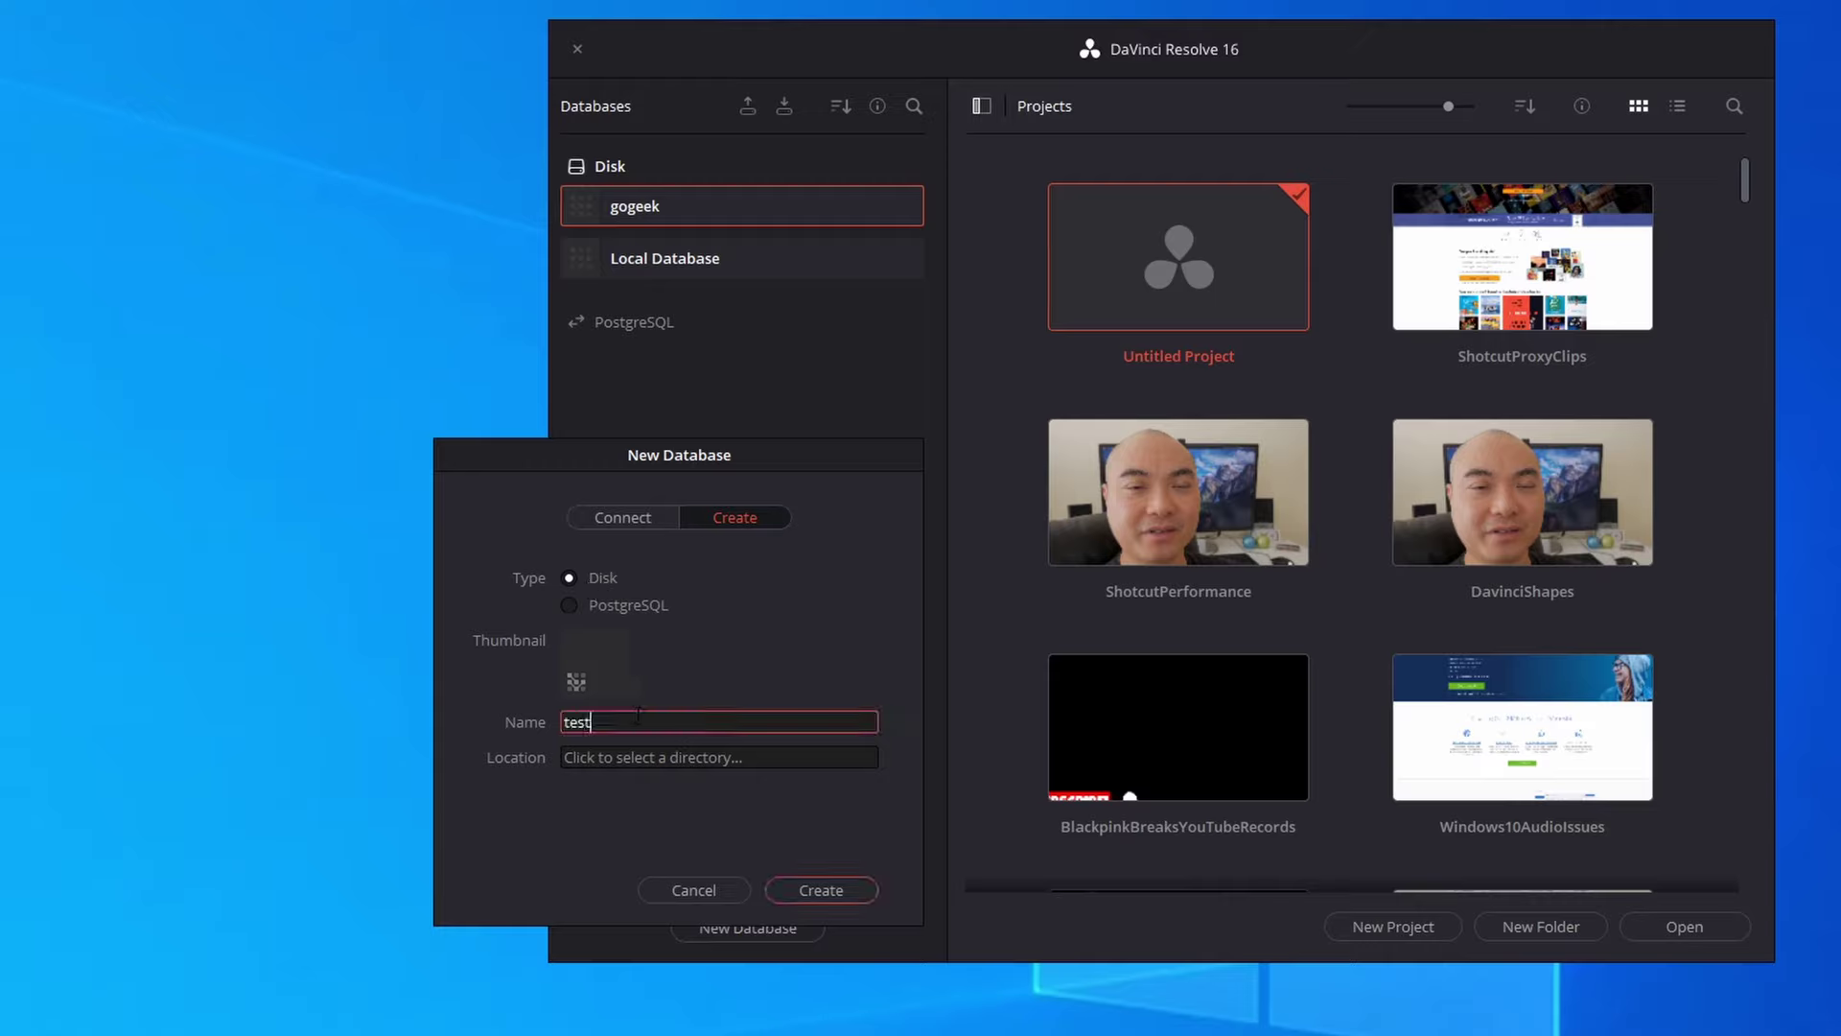
pyautogui.write('db')
# Create the database with its location in a new folder named TestDB inside D:\YouTube Workspace.
pyautogui.click(661, 758)
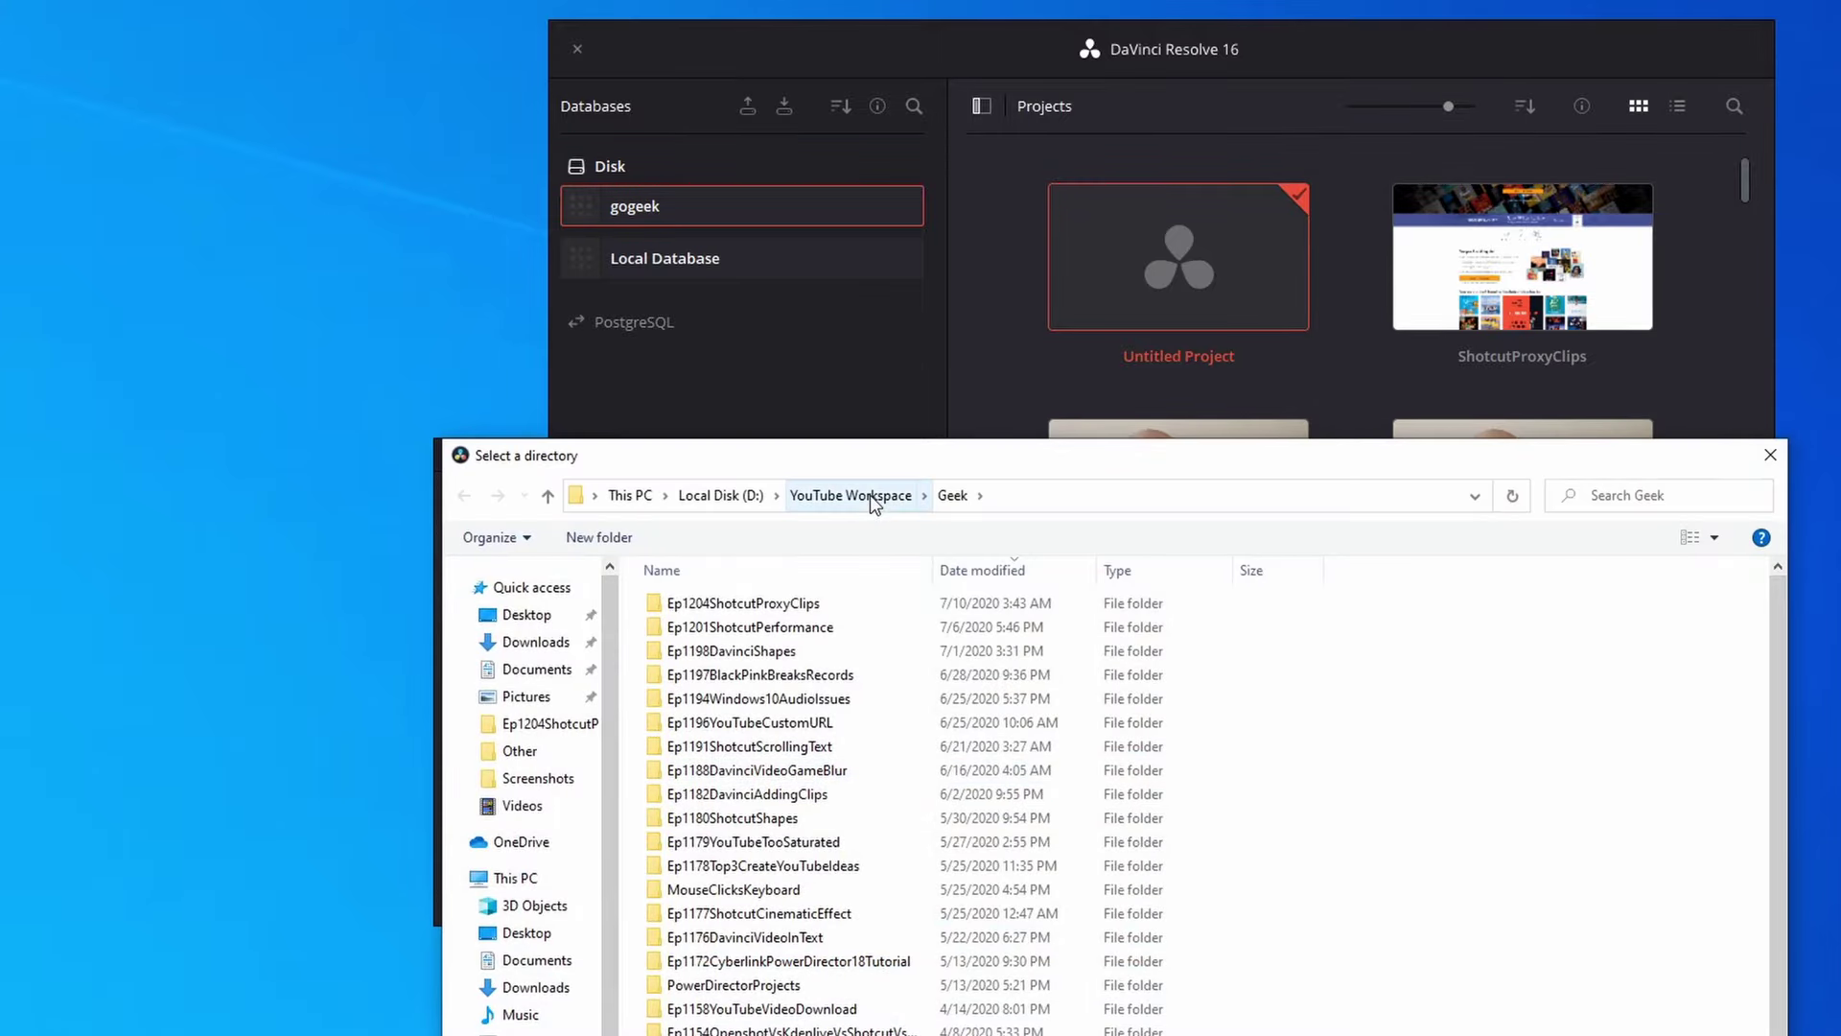
pyautogui.click(832, 496)
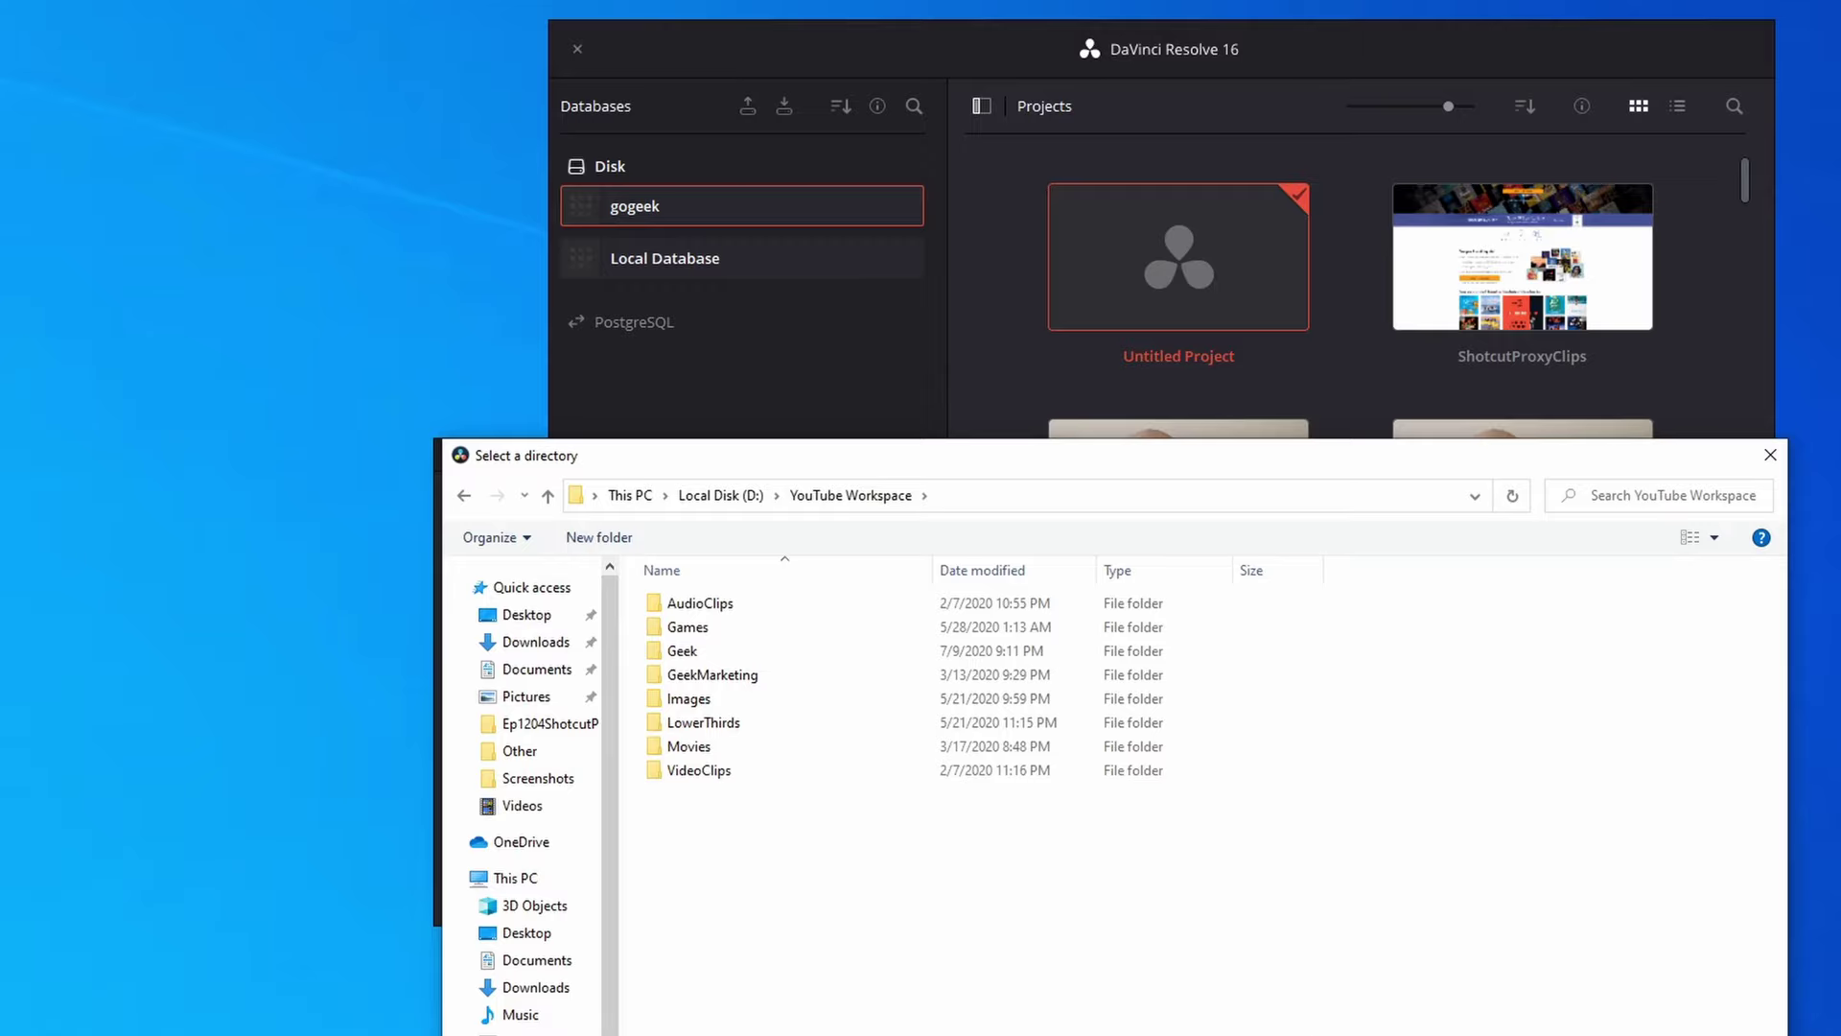
pyautogui.rightClick(768, 847)
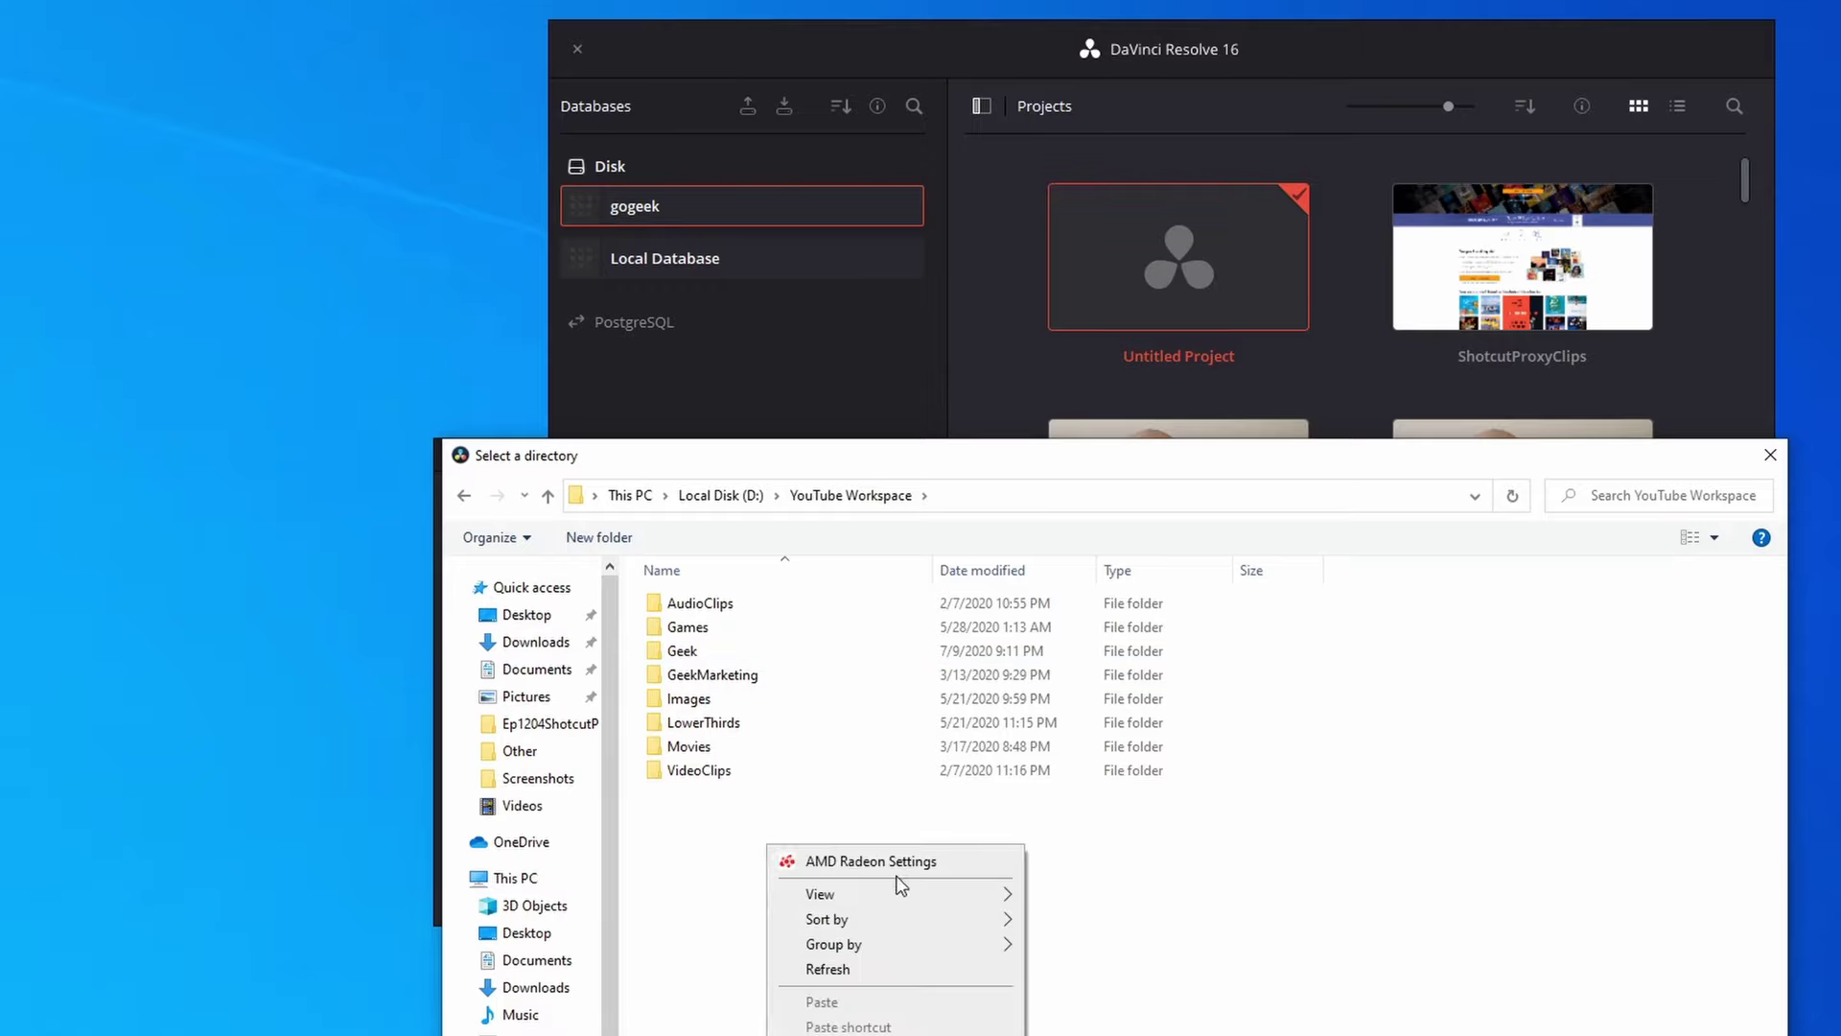
pyautogui.hotkey('ctrl', 'shift', 'n')
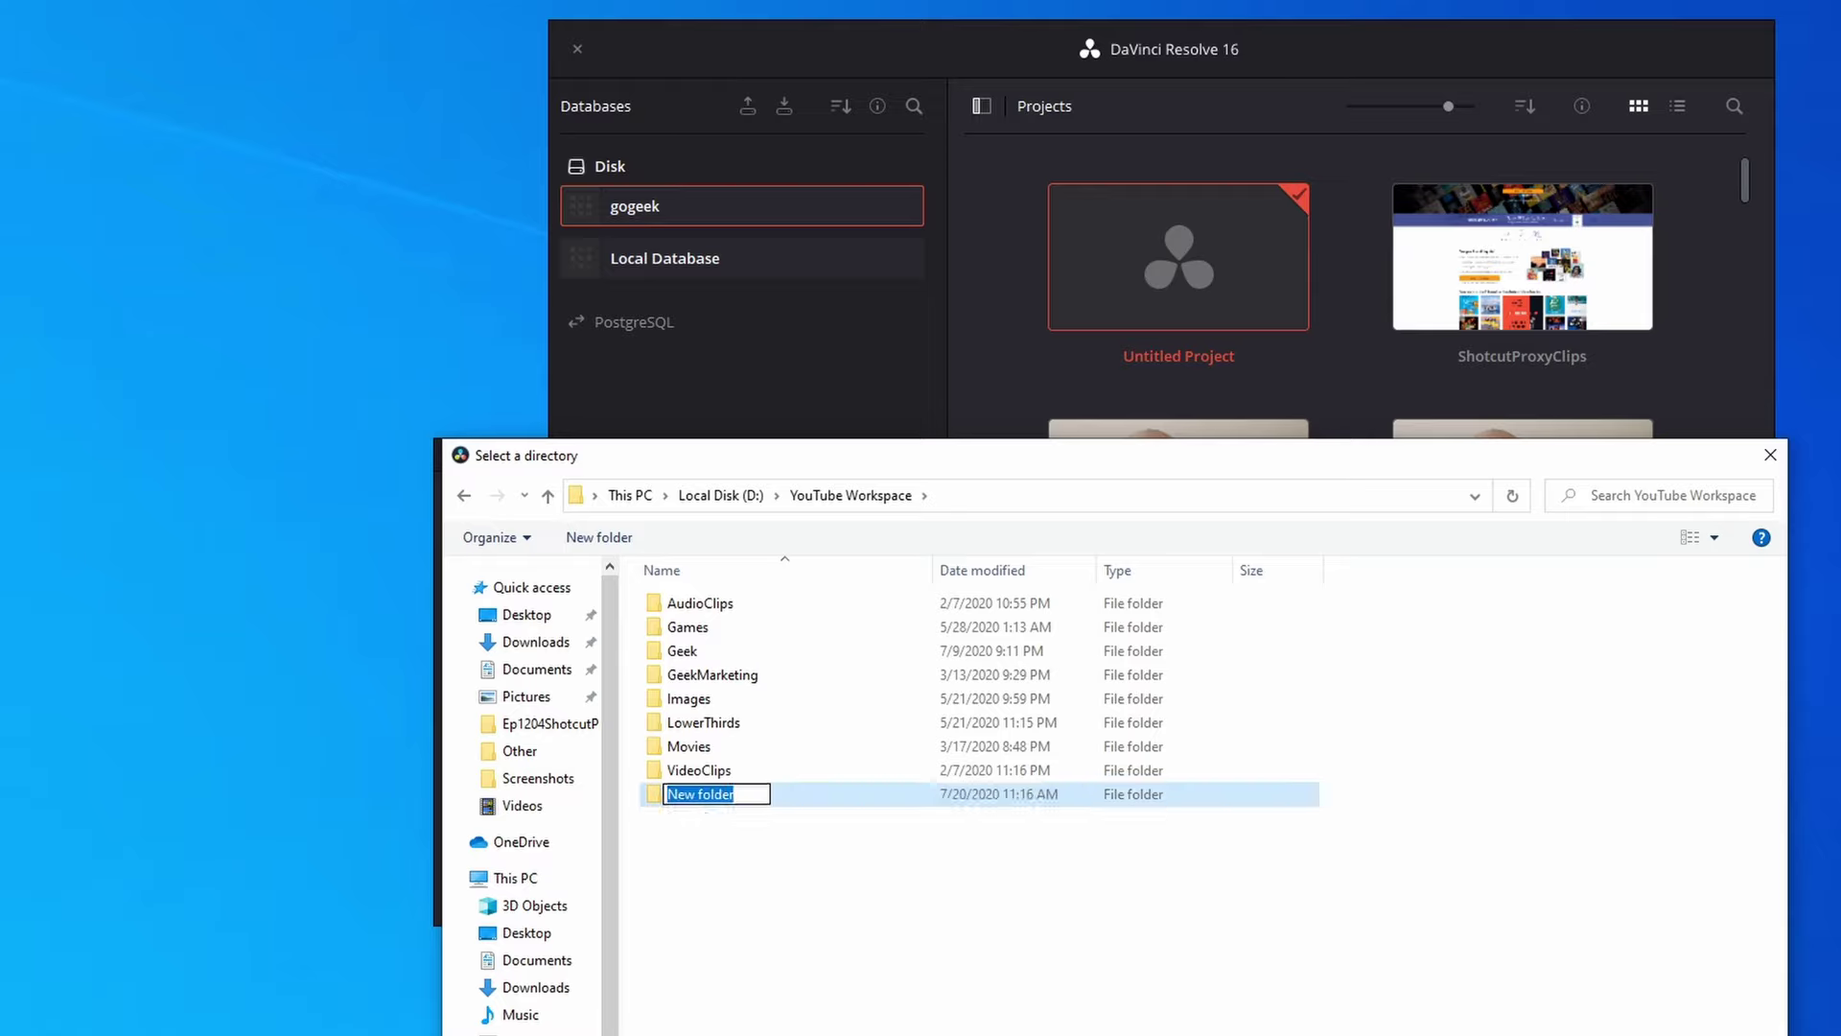
pyautogui.write('Test')
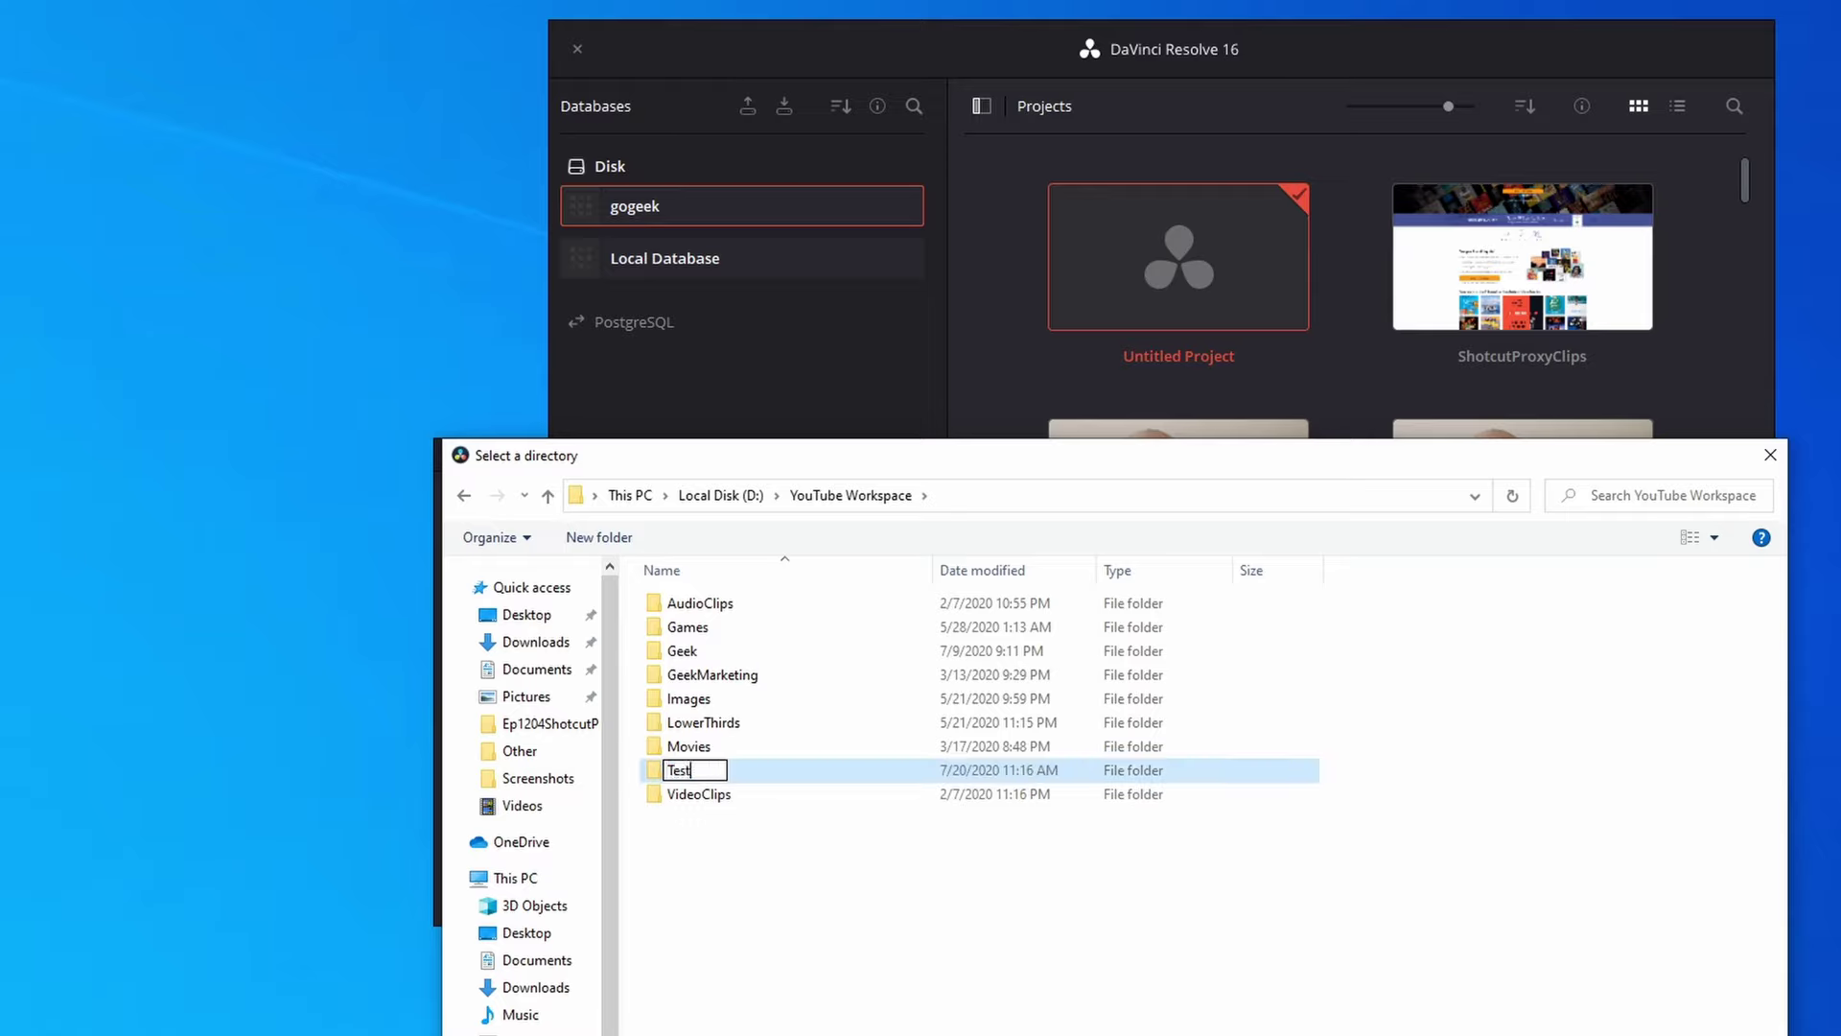
pyautogui.write('DB')
pyautogui.press('Return')
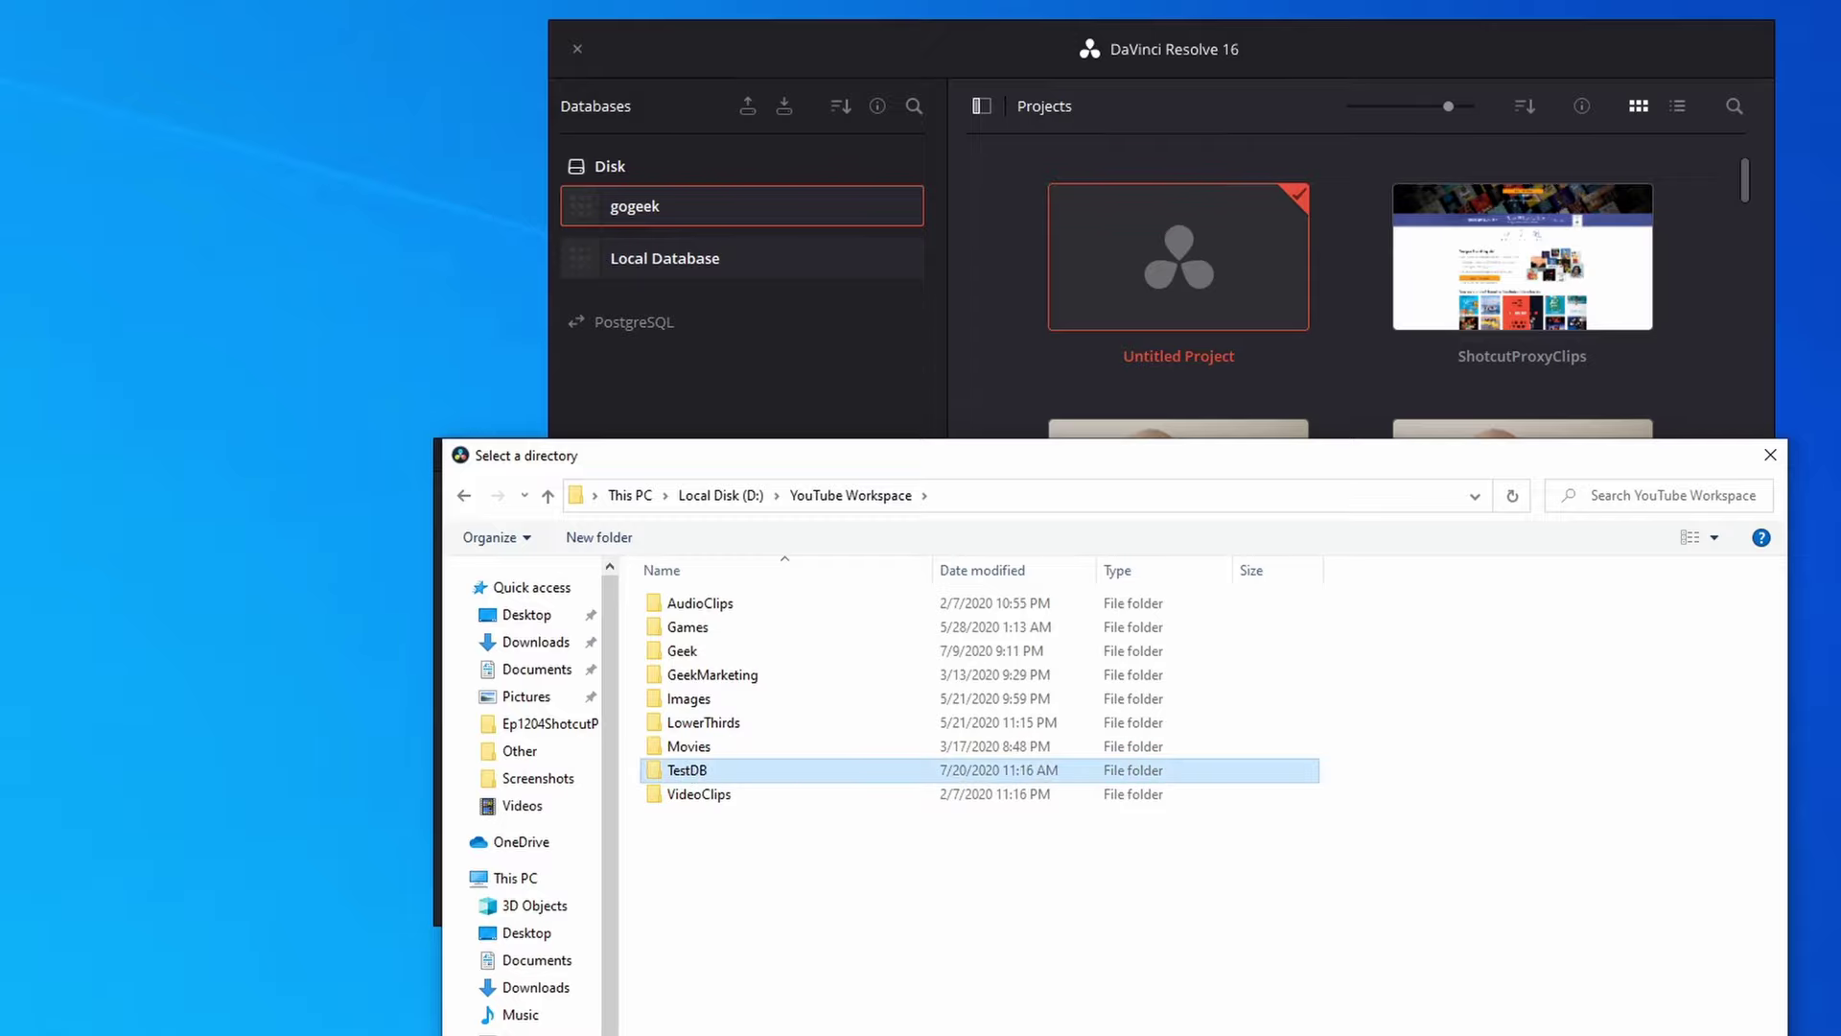
pyautogui.click(1600, 1035)
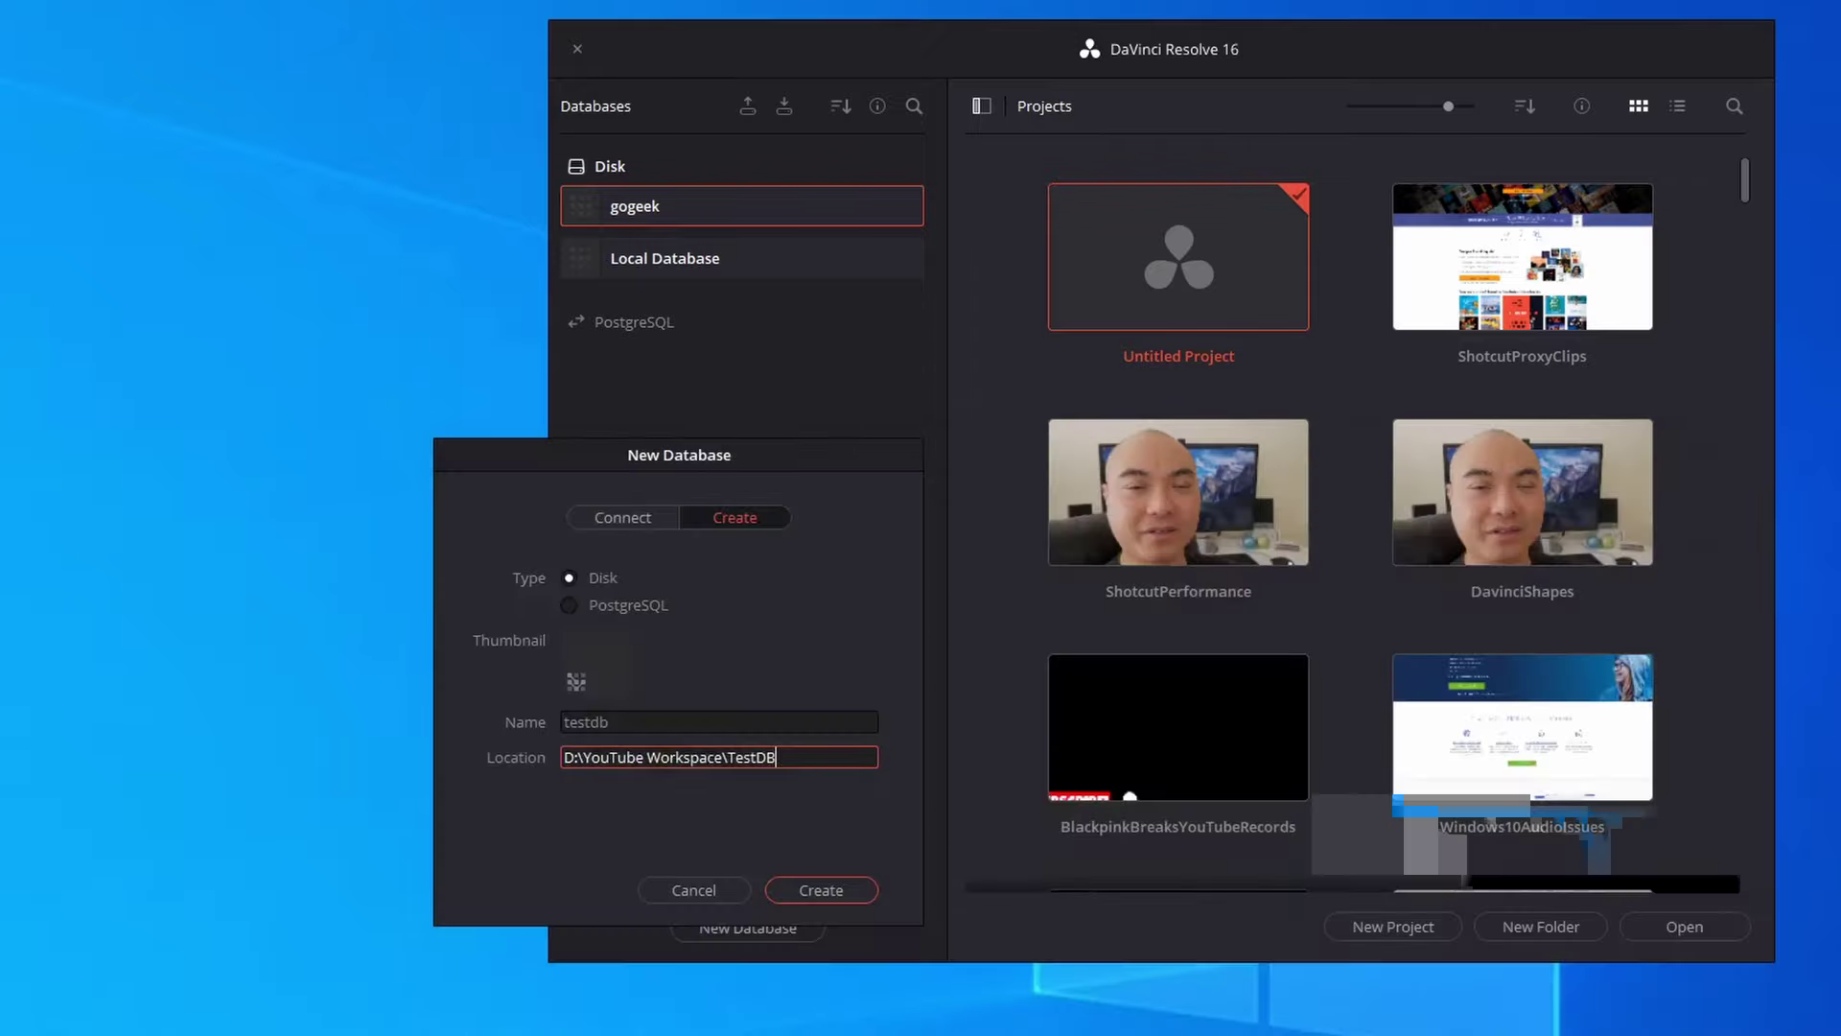
pyautogui.click(820, 890)
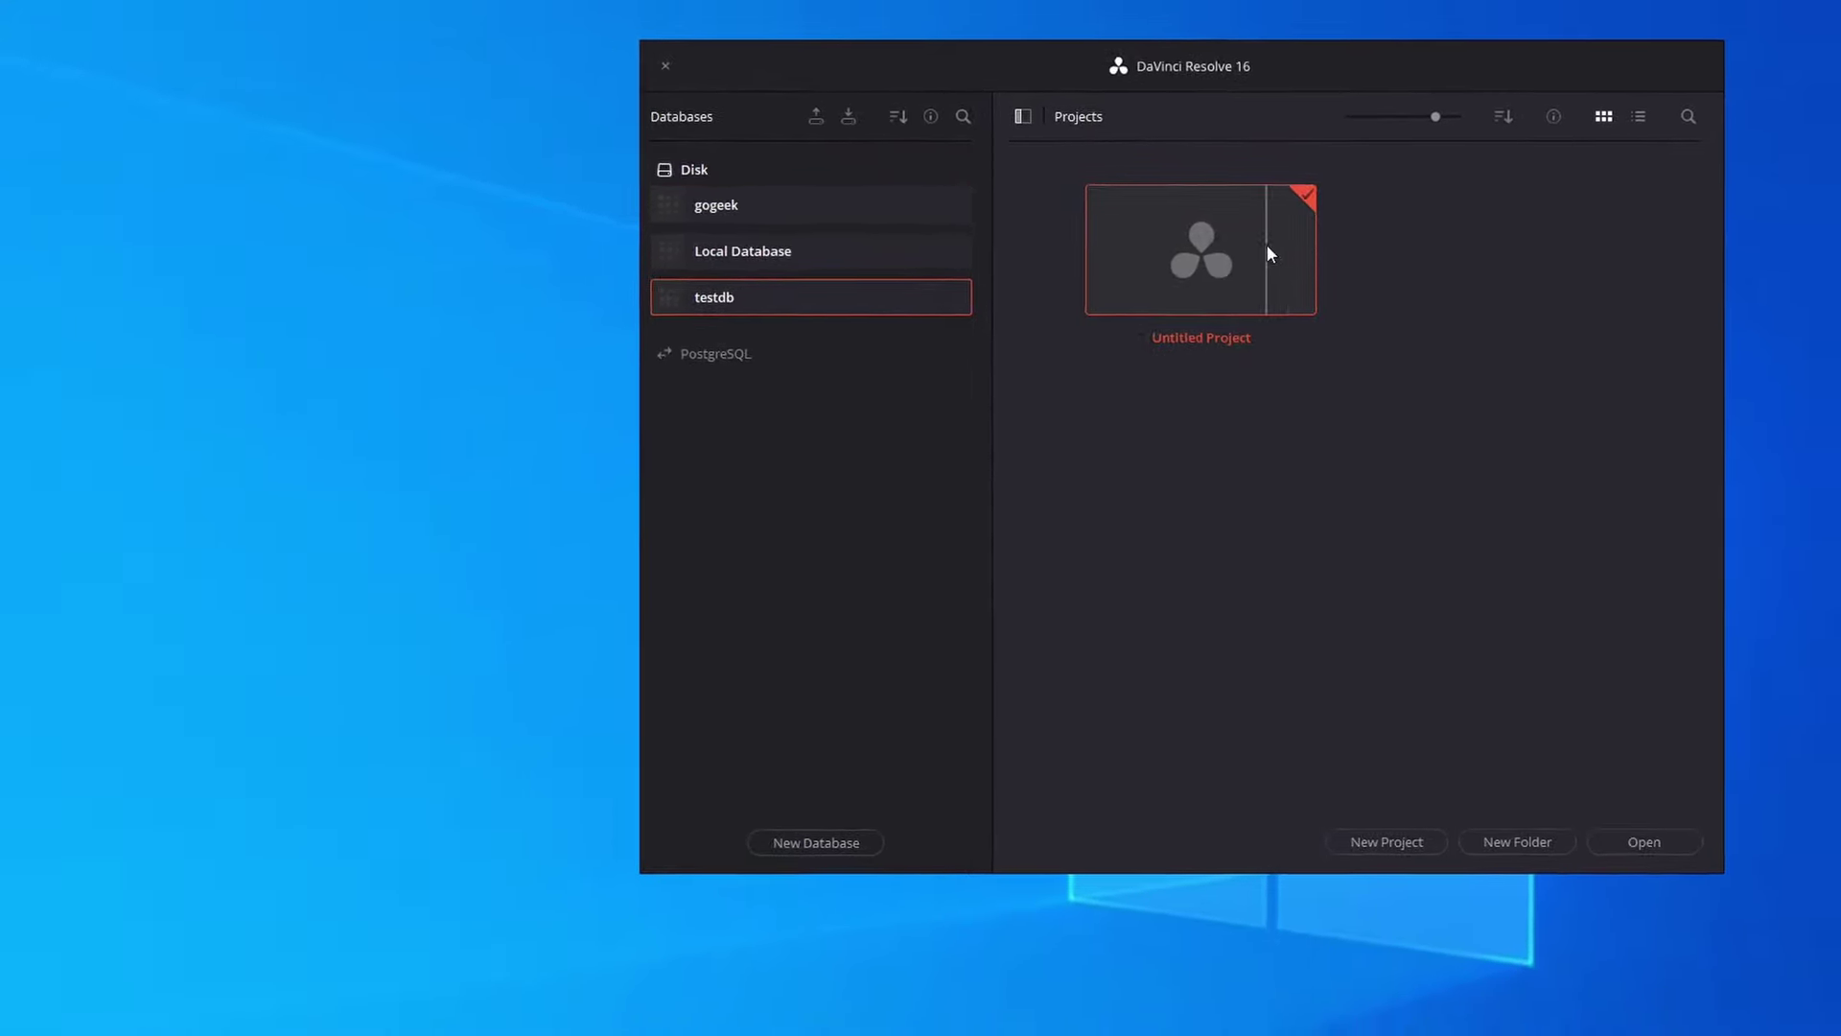
# Open Untitled Project and add Aerial - 18390.mp4 from D:\YouTube Workspace\VideoClips to the media pool, keeping the project's frame rate.
pyautogui.doubleClick(1265, 244)
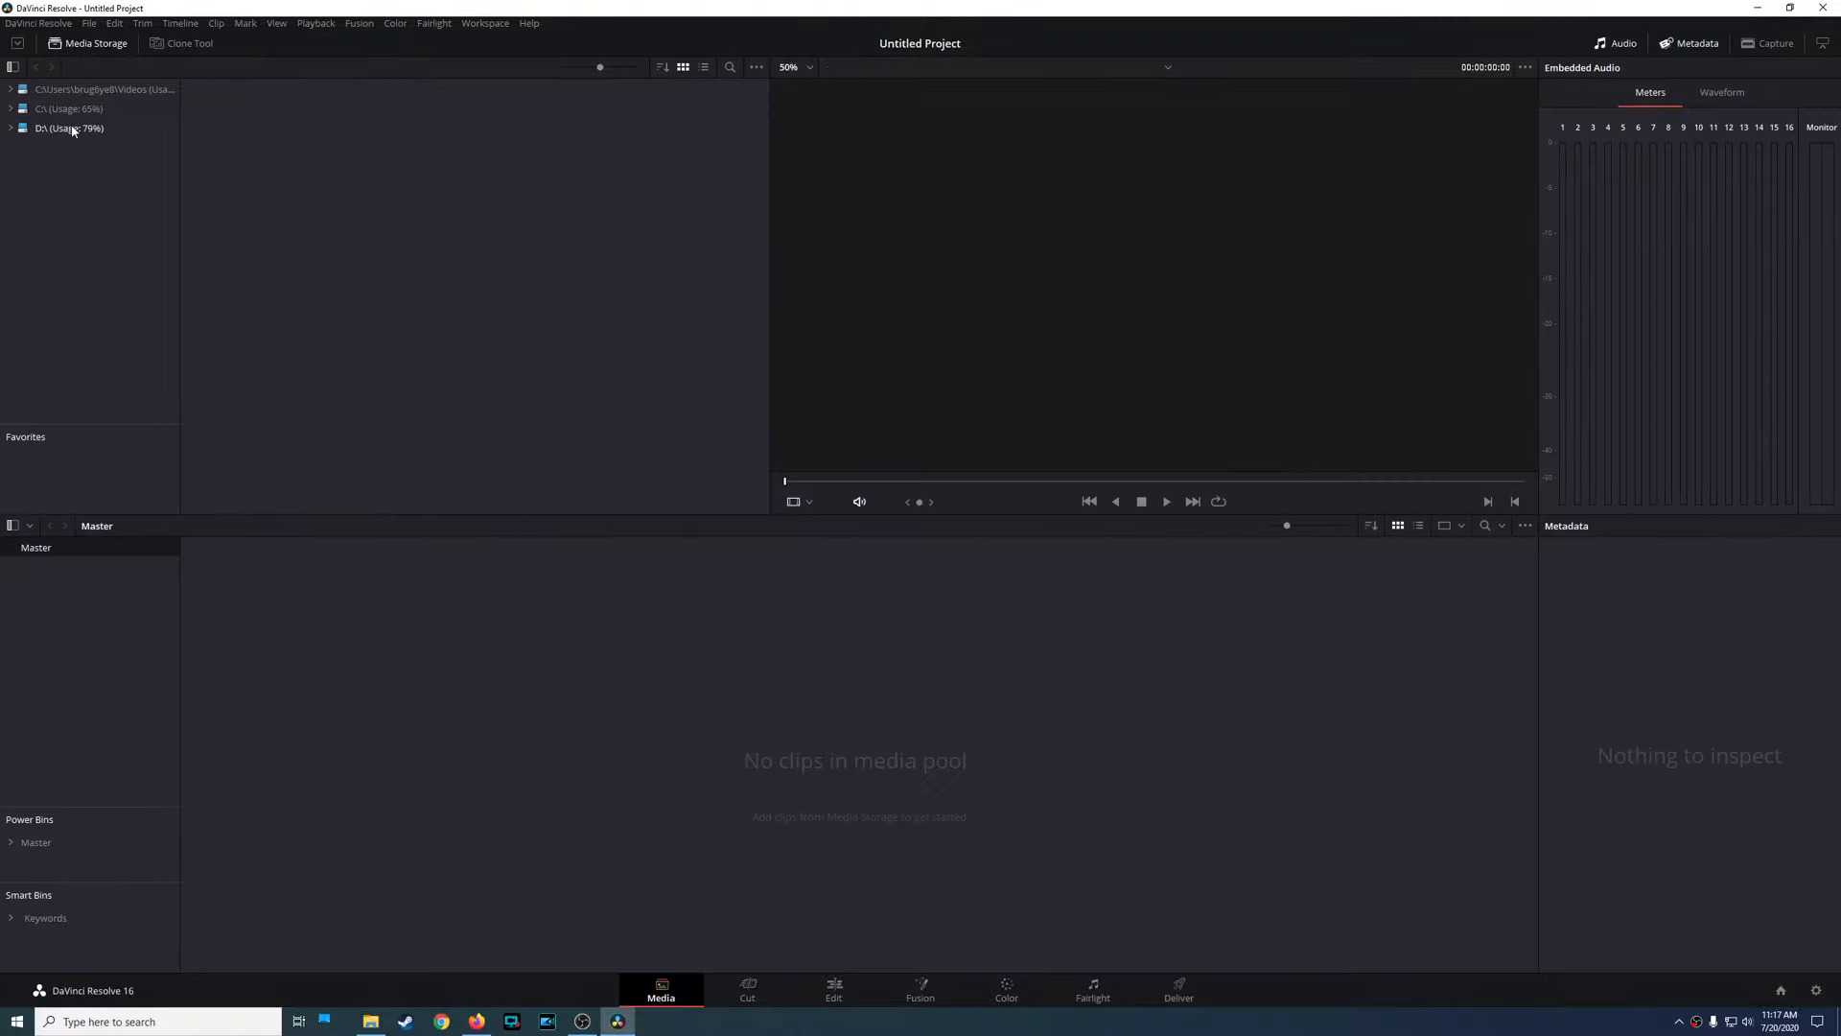
pyautogui.click(72, 130)
pyautogui.doubleClick(331, 113)
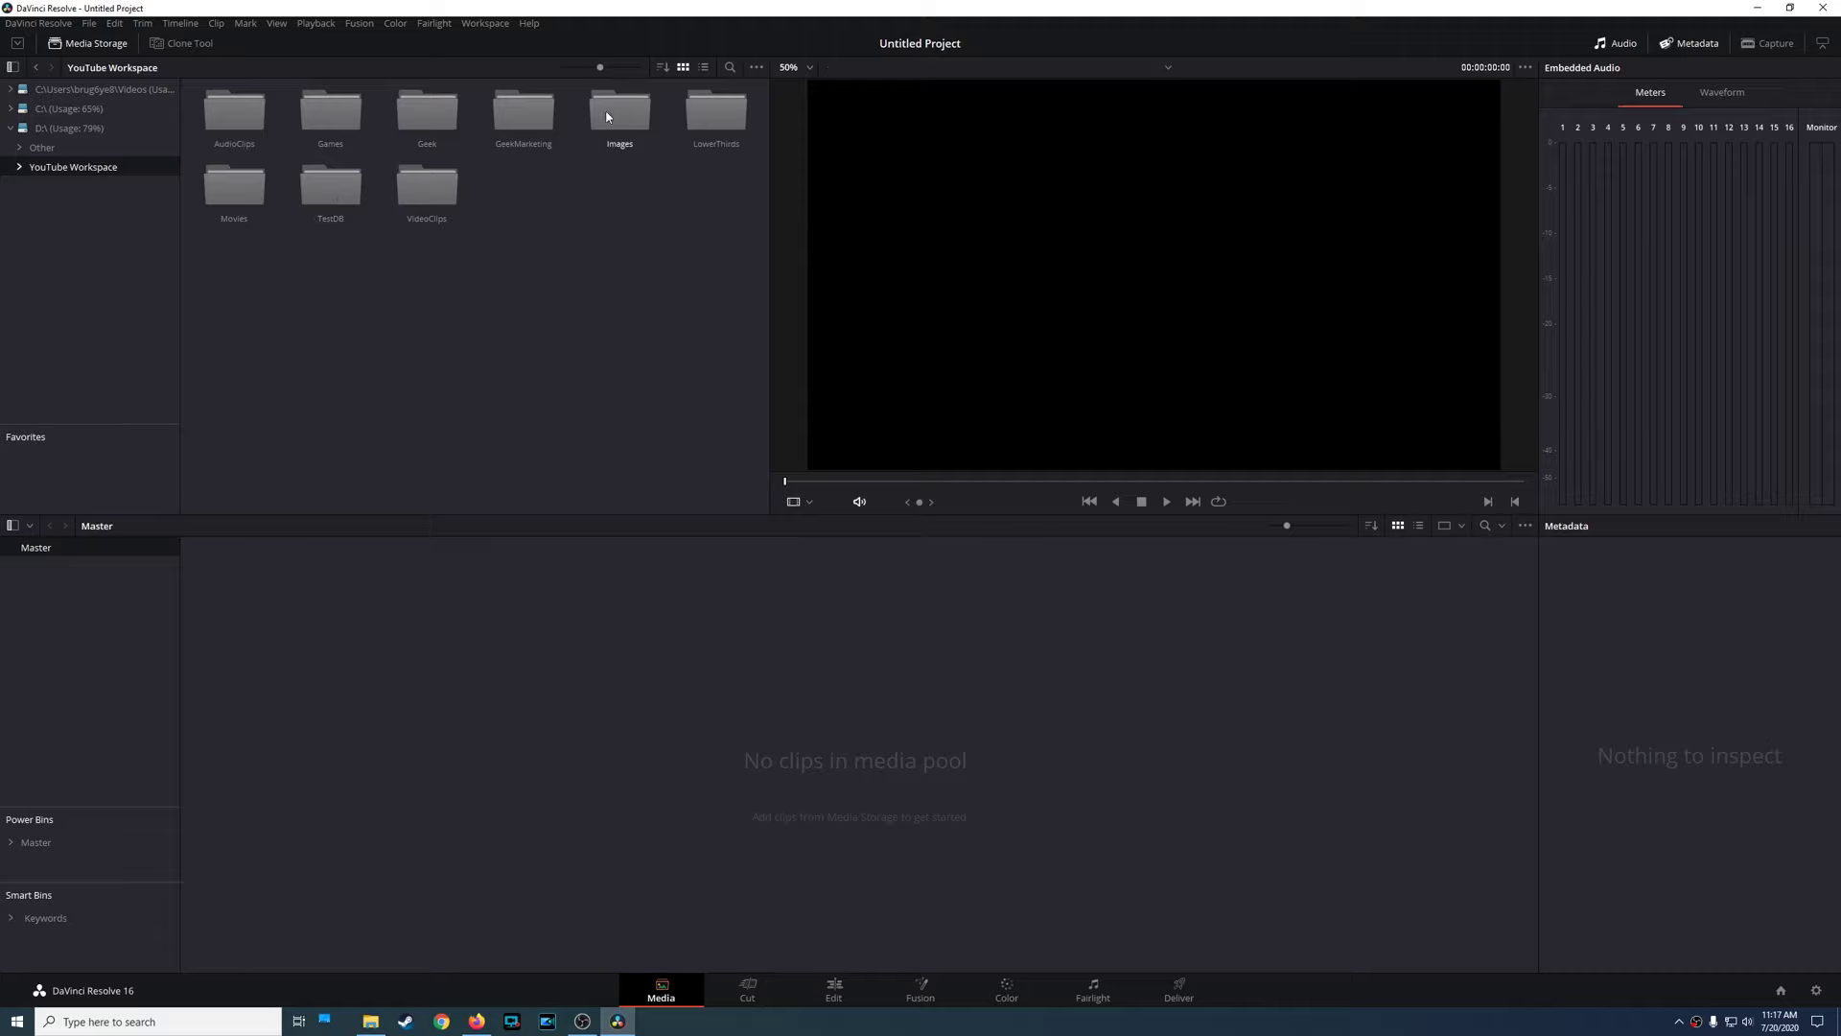
pyautogui.doubleClick(427, 187)
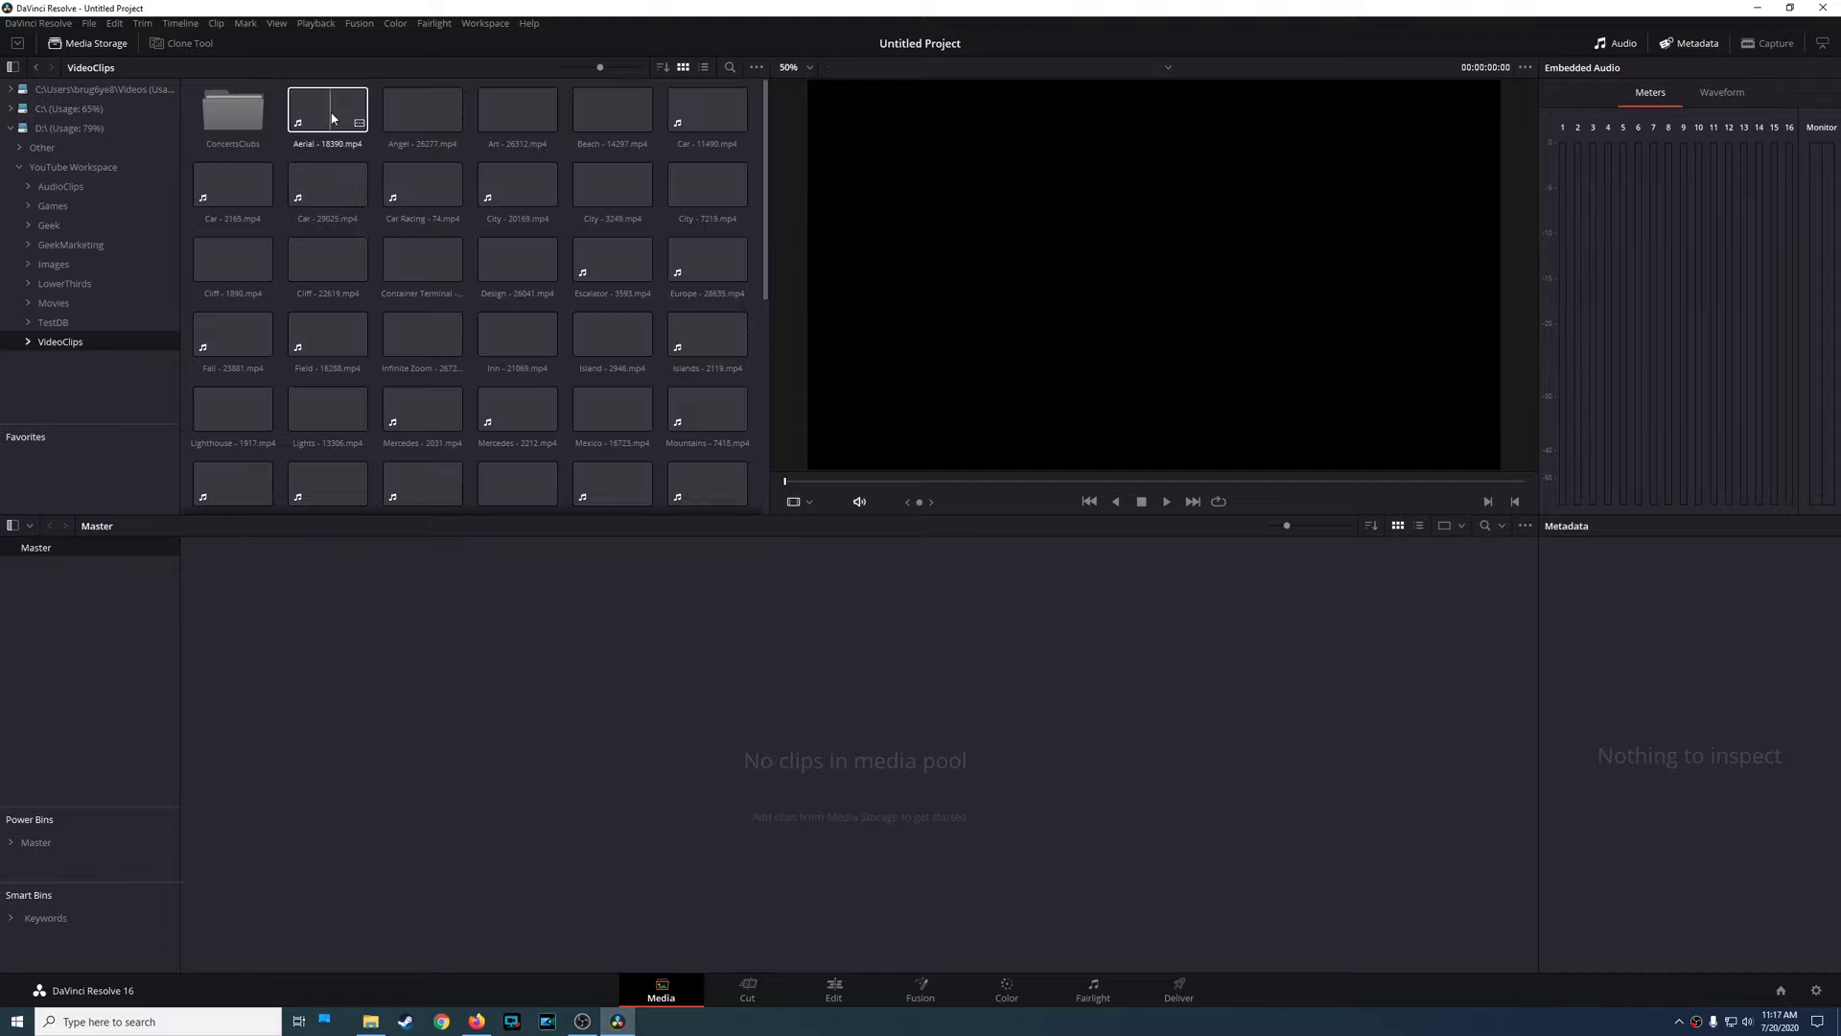
pyautogui.moveTo(332, 117); pyautogui.dragTo(846, 758)
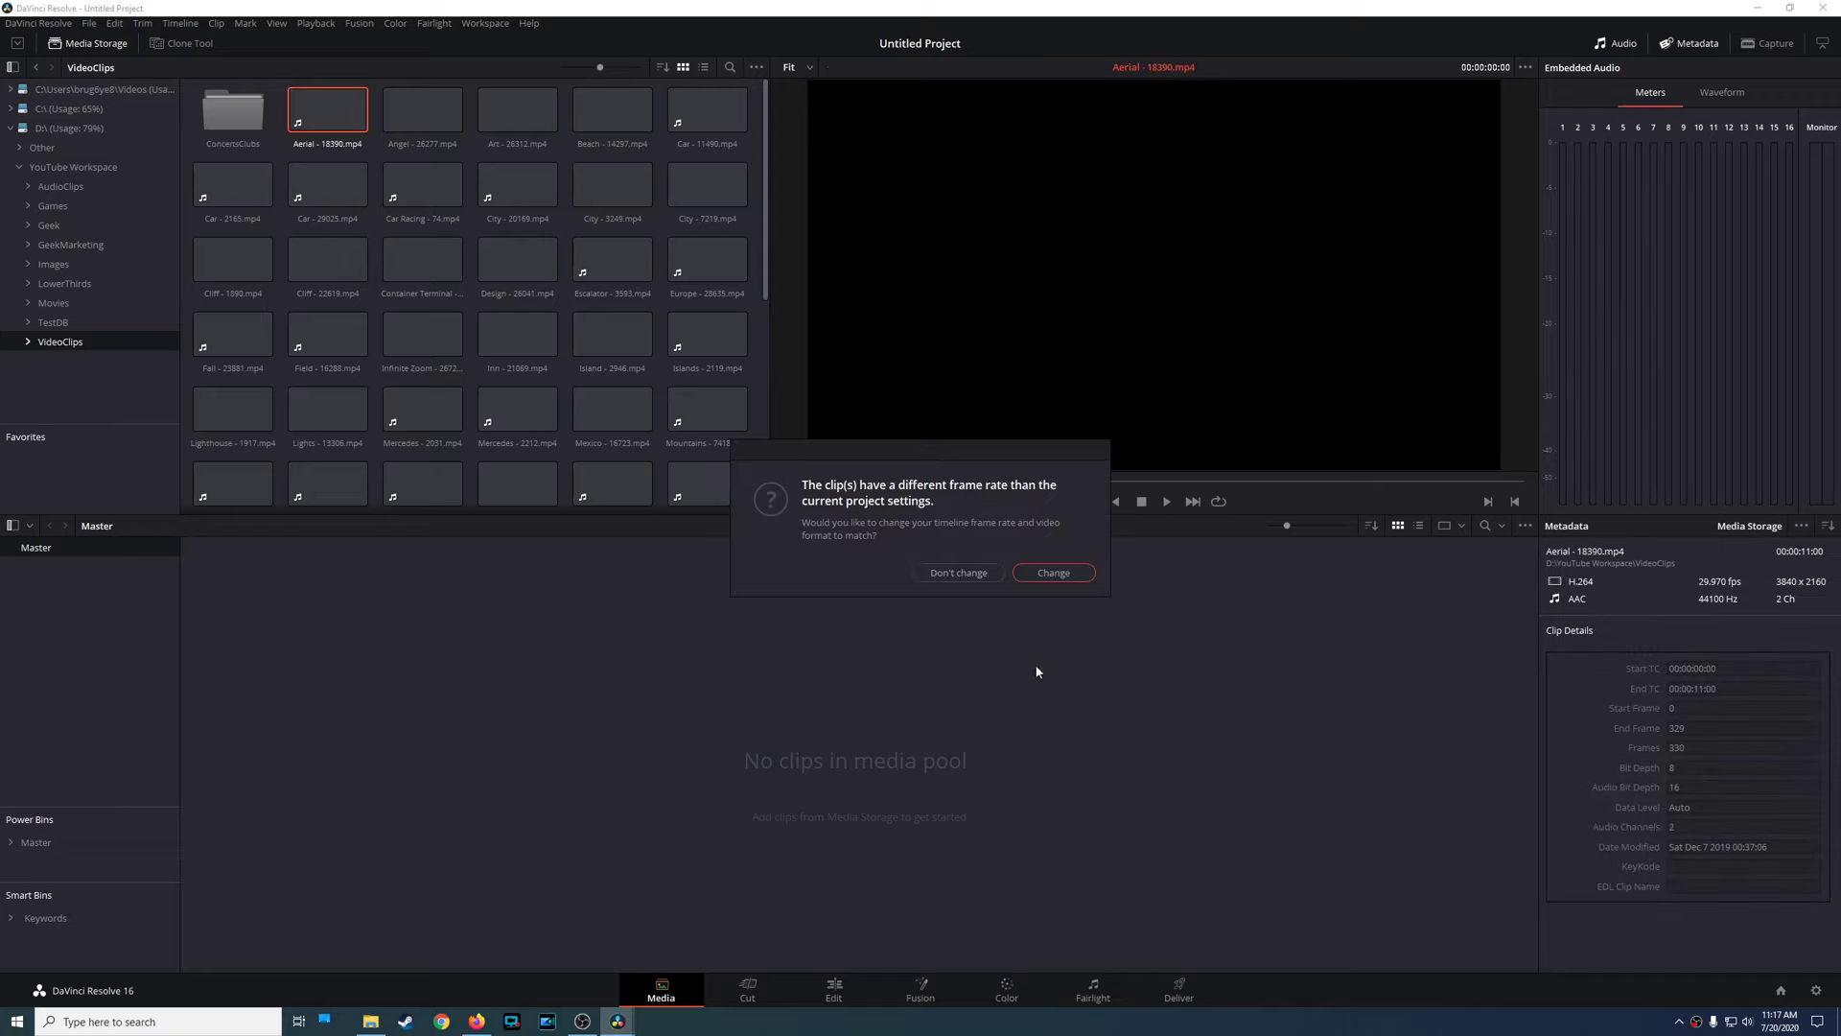
pyautogui.click(943, 570)
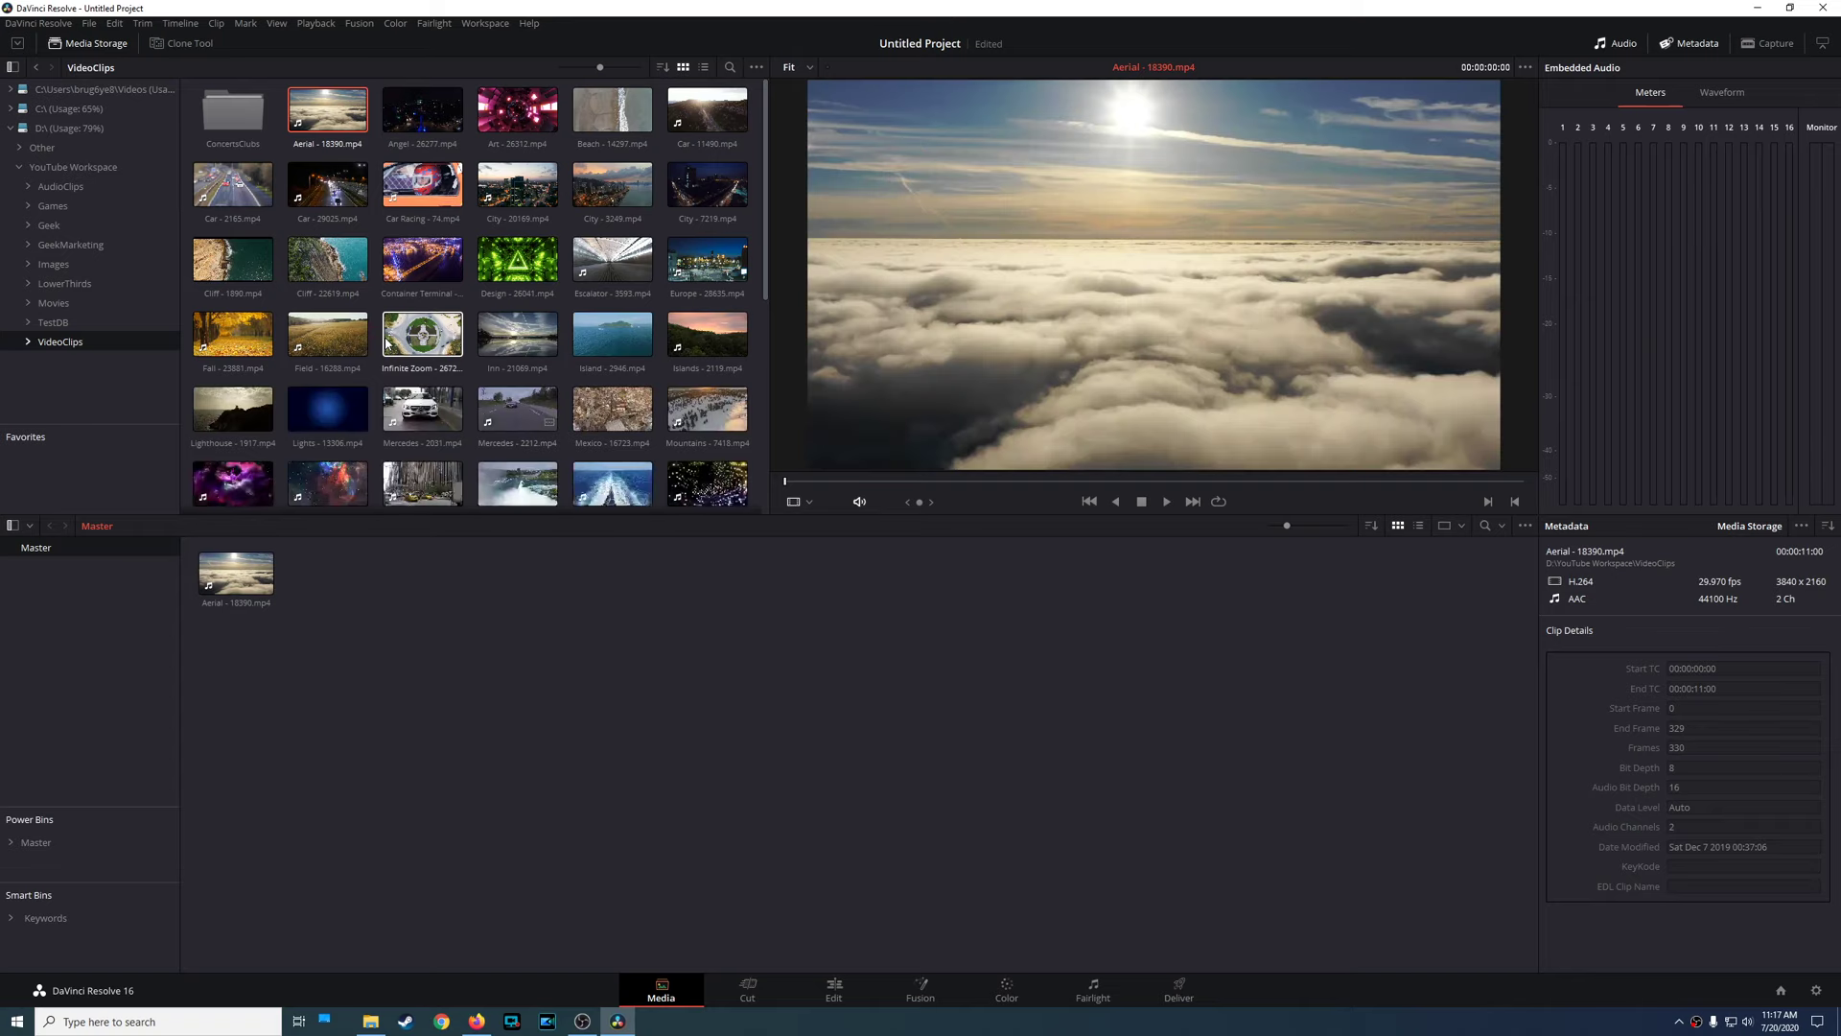
# Save the current project under the name Test Project.
pyautogui.click(89, 24)
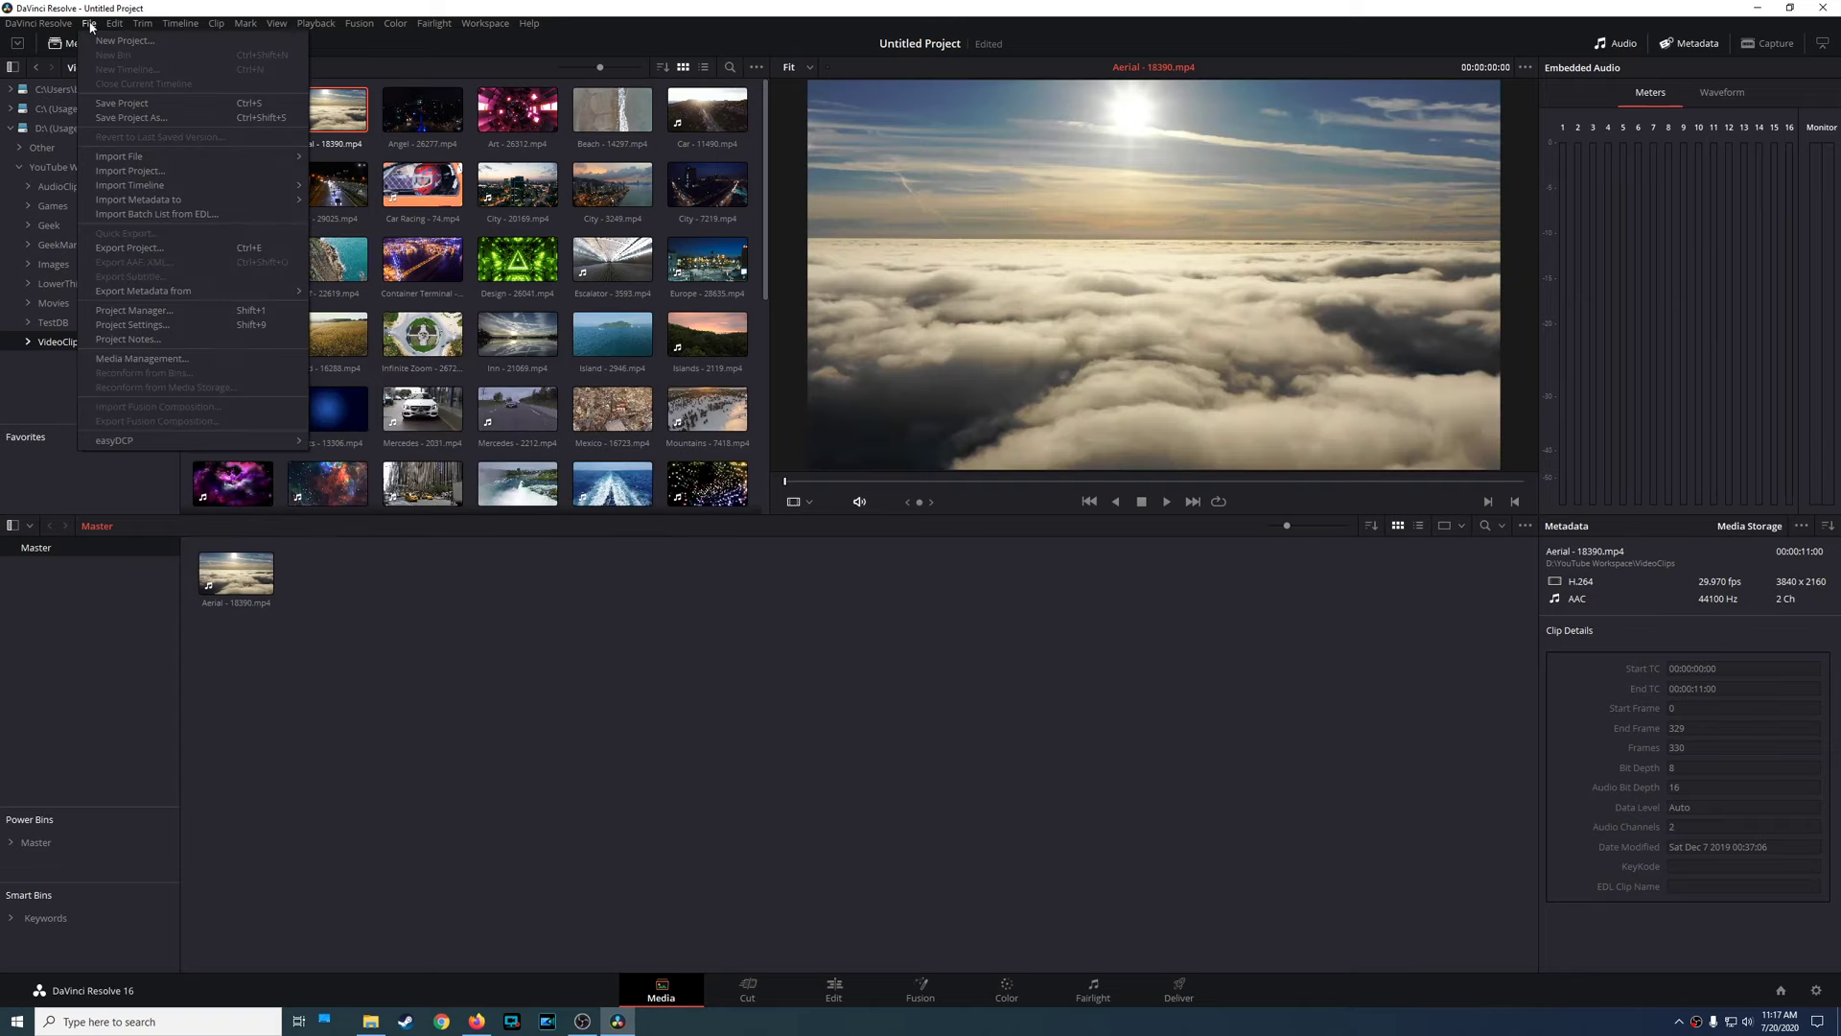
pyautogui.click(131, 117)
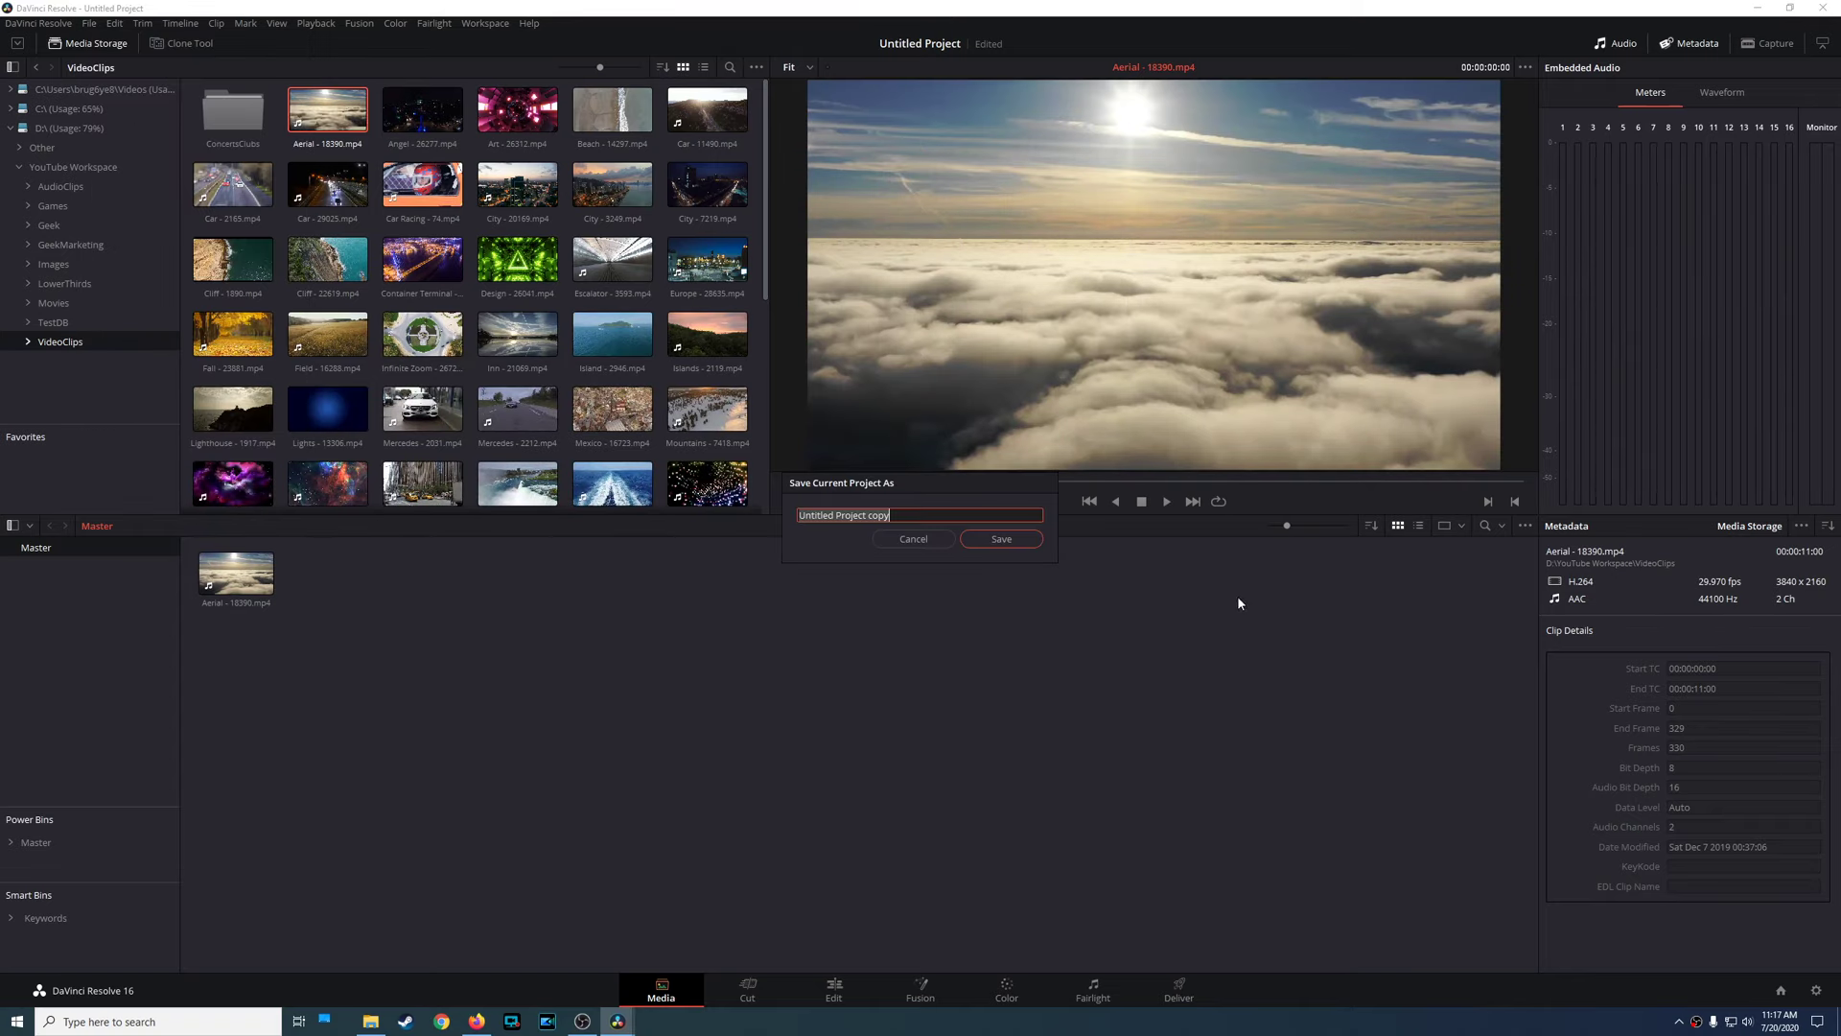
pyautogui.write('Test Project')
pyautogui.click(1009, 538)
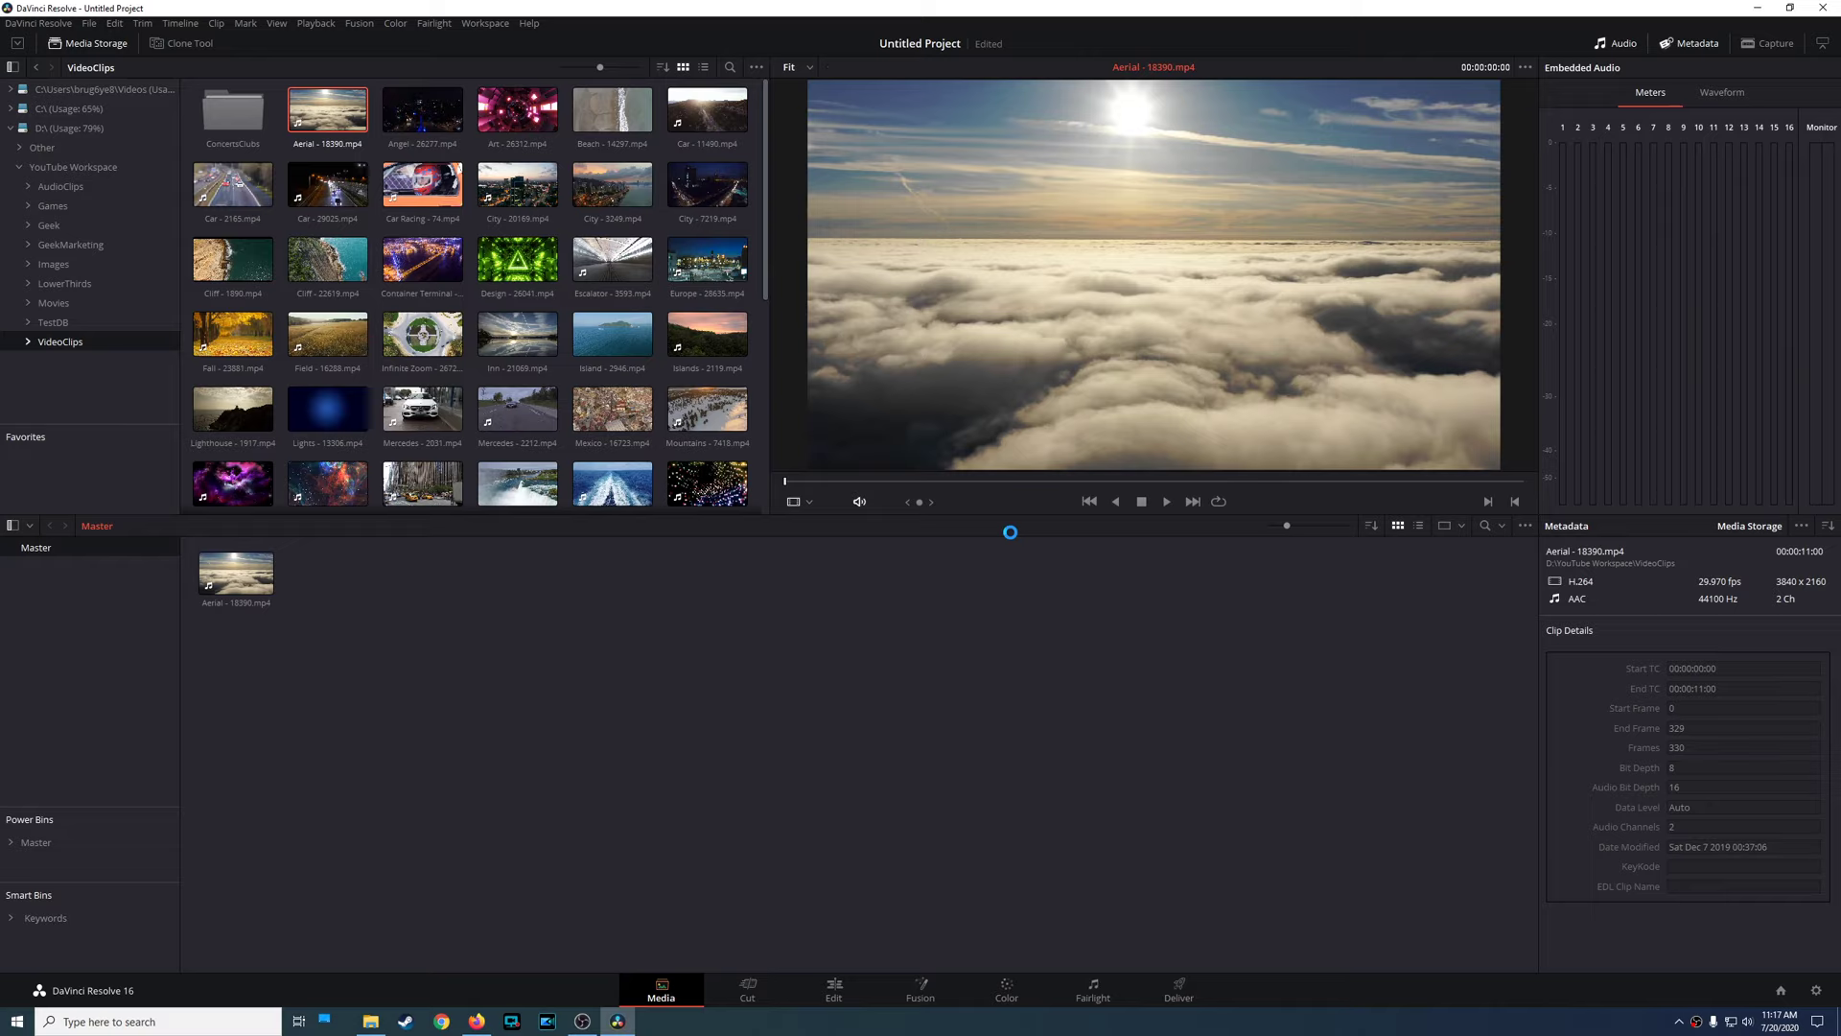
# Back up the testdb database from the project manager to Local Disk (D:) as testdb.resolve.diskdb.
pyautogui.click(1784, 993)
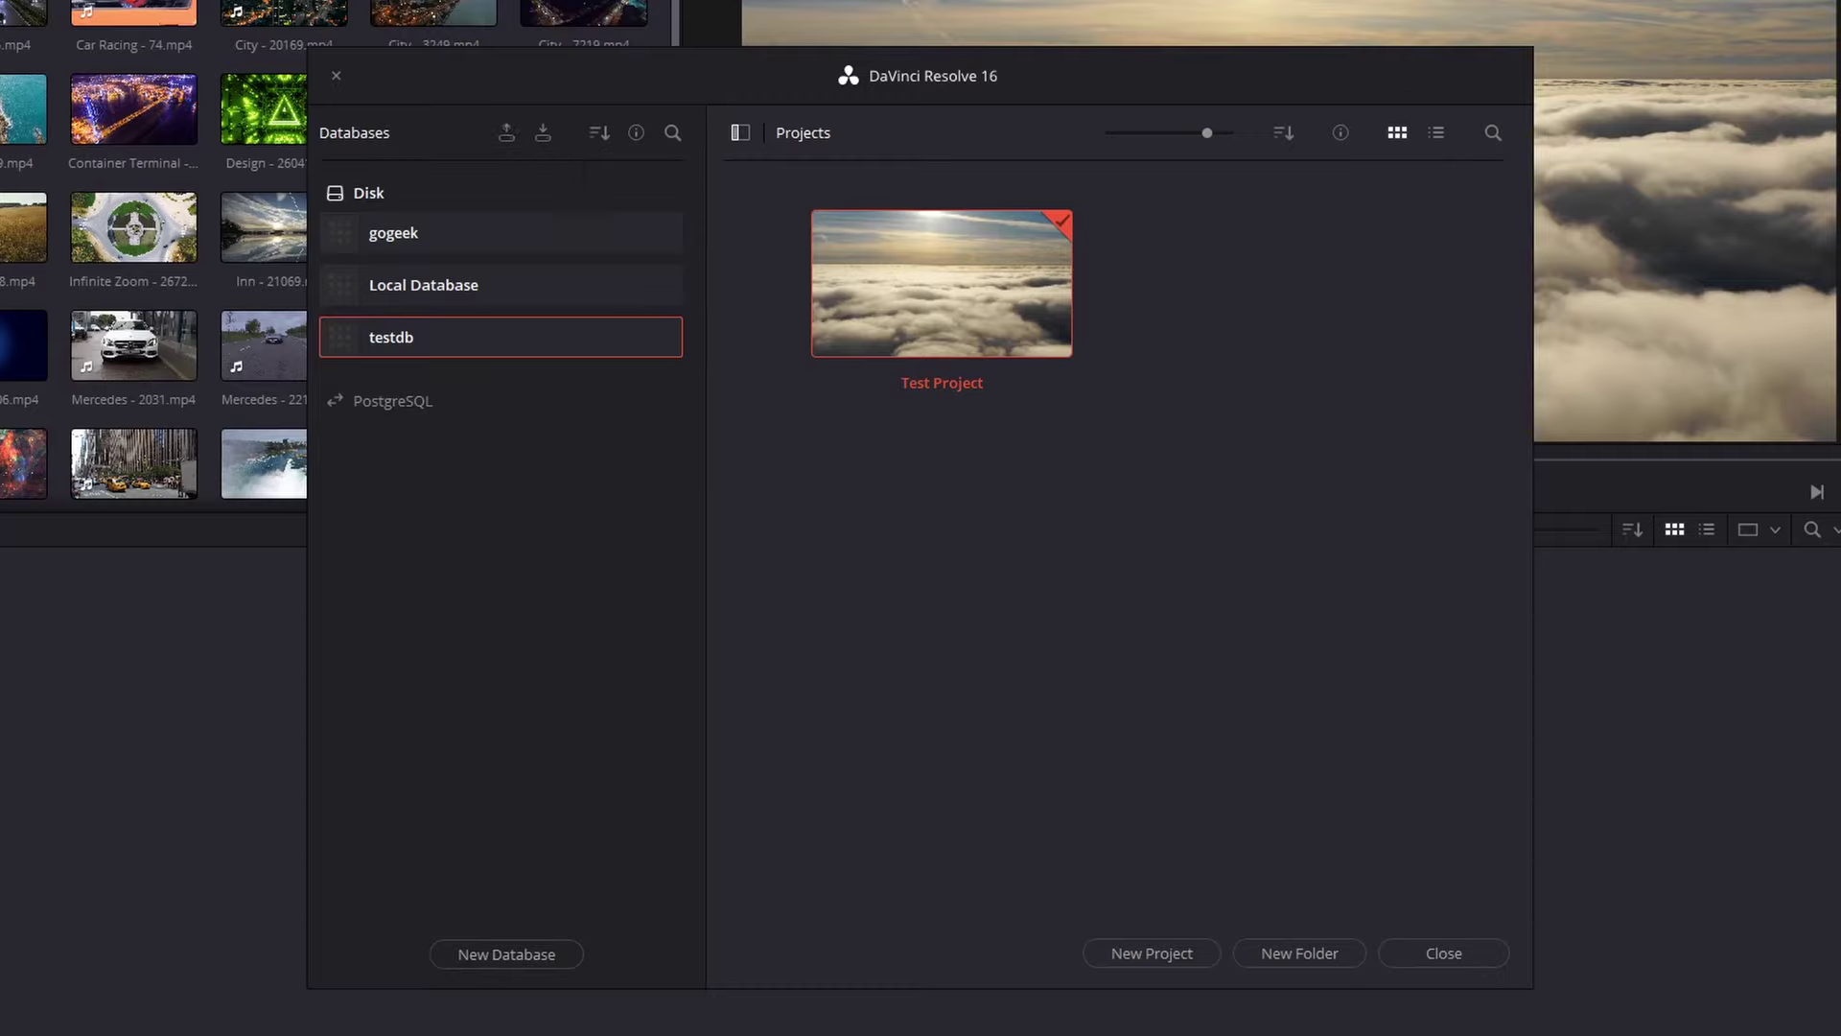
pyautogui.click(500, 137)
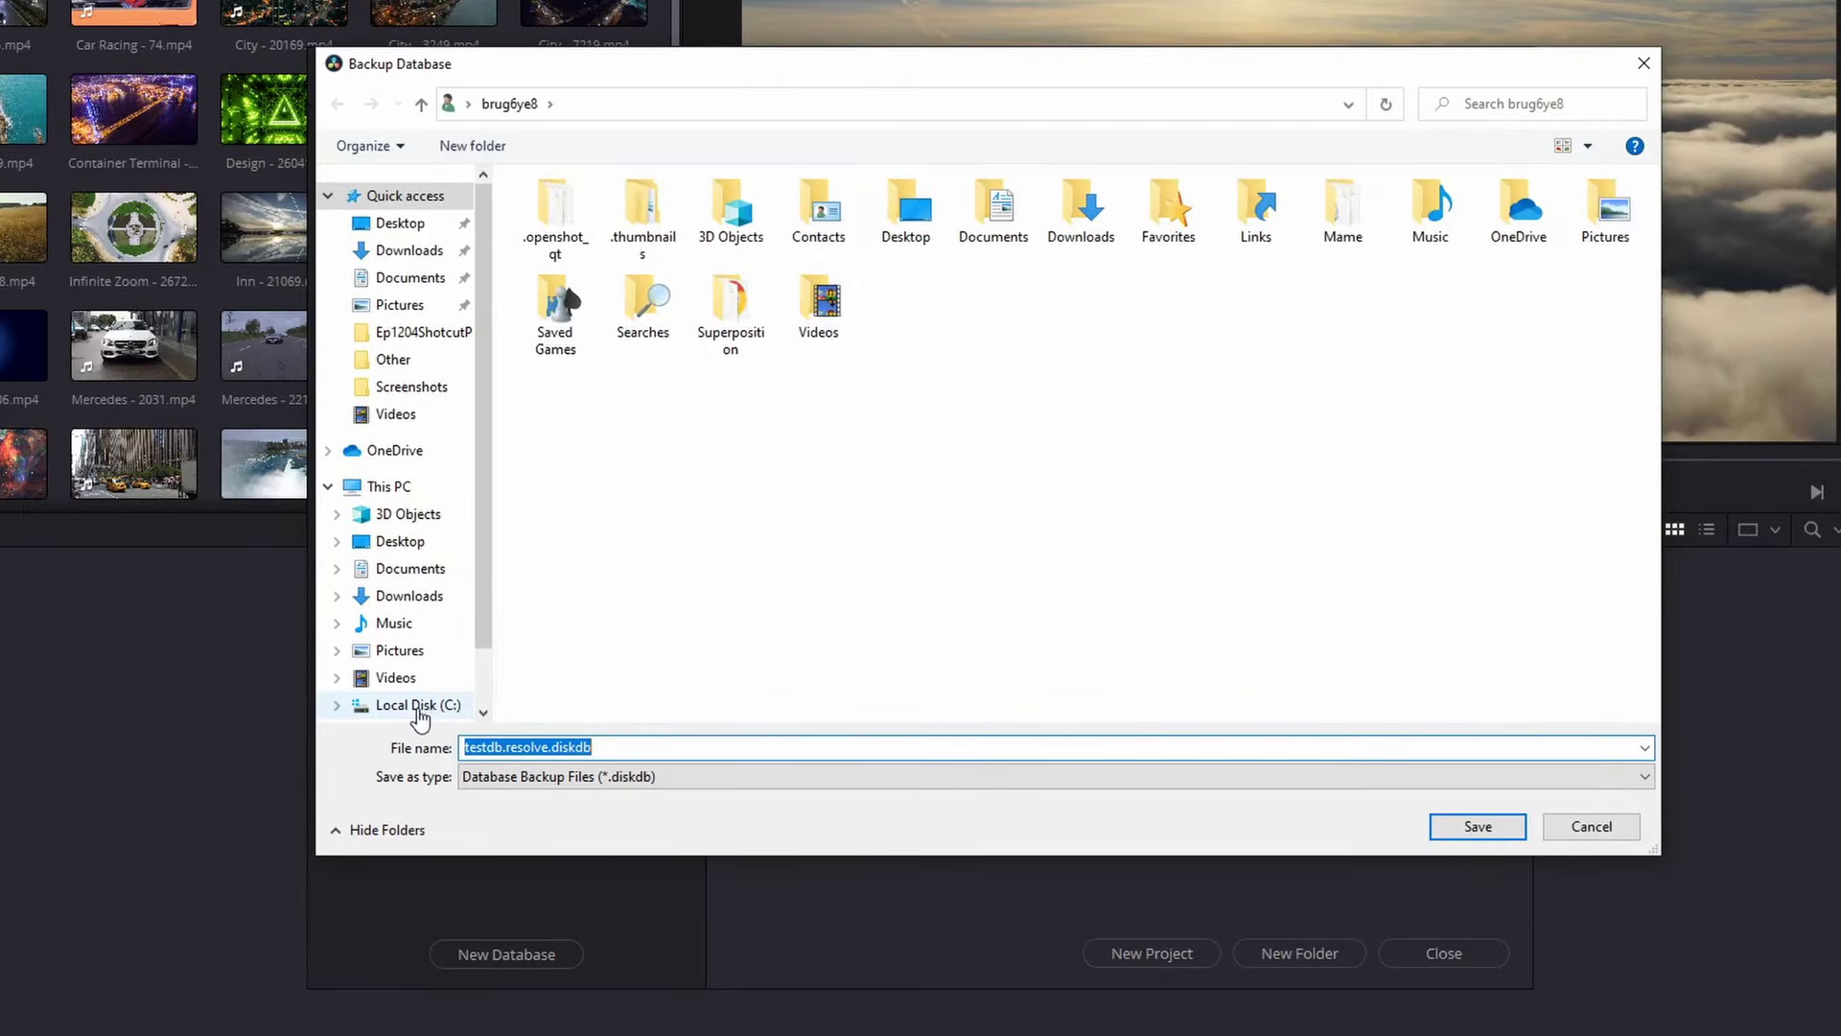
pyautogui.scroll(-1, 437, 638)
pyautogui.click(422, 660)
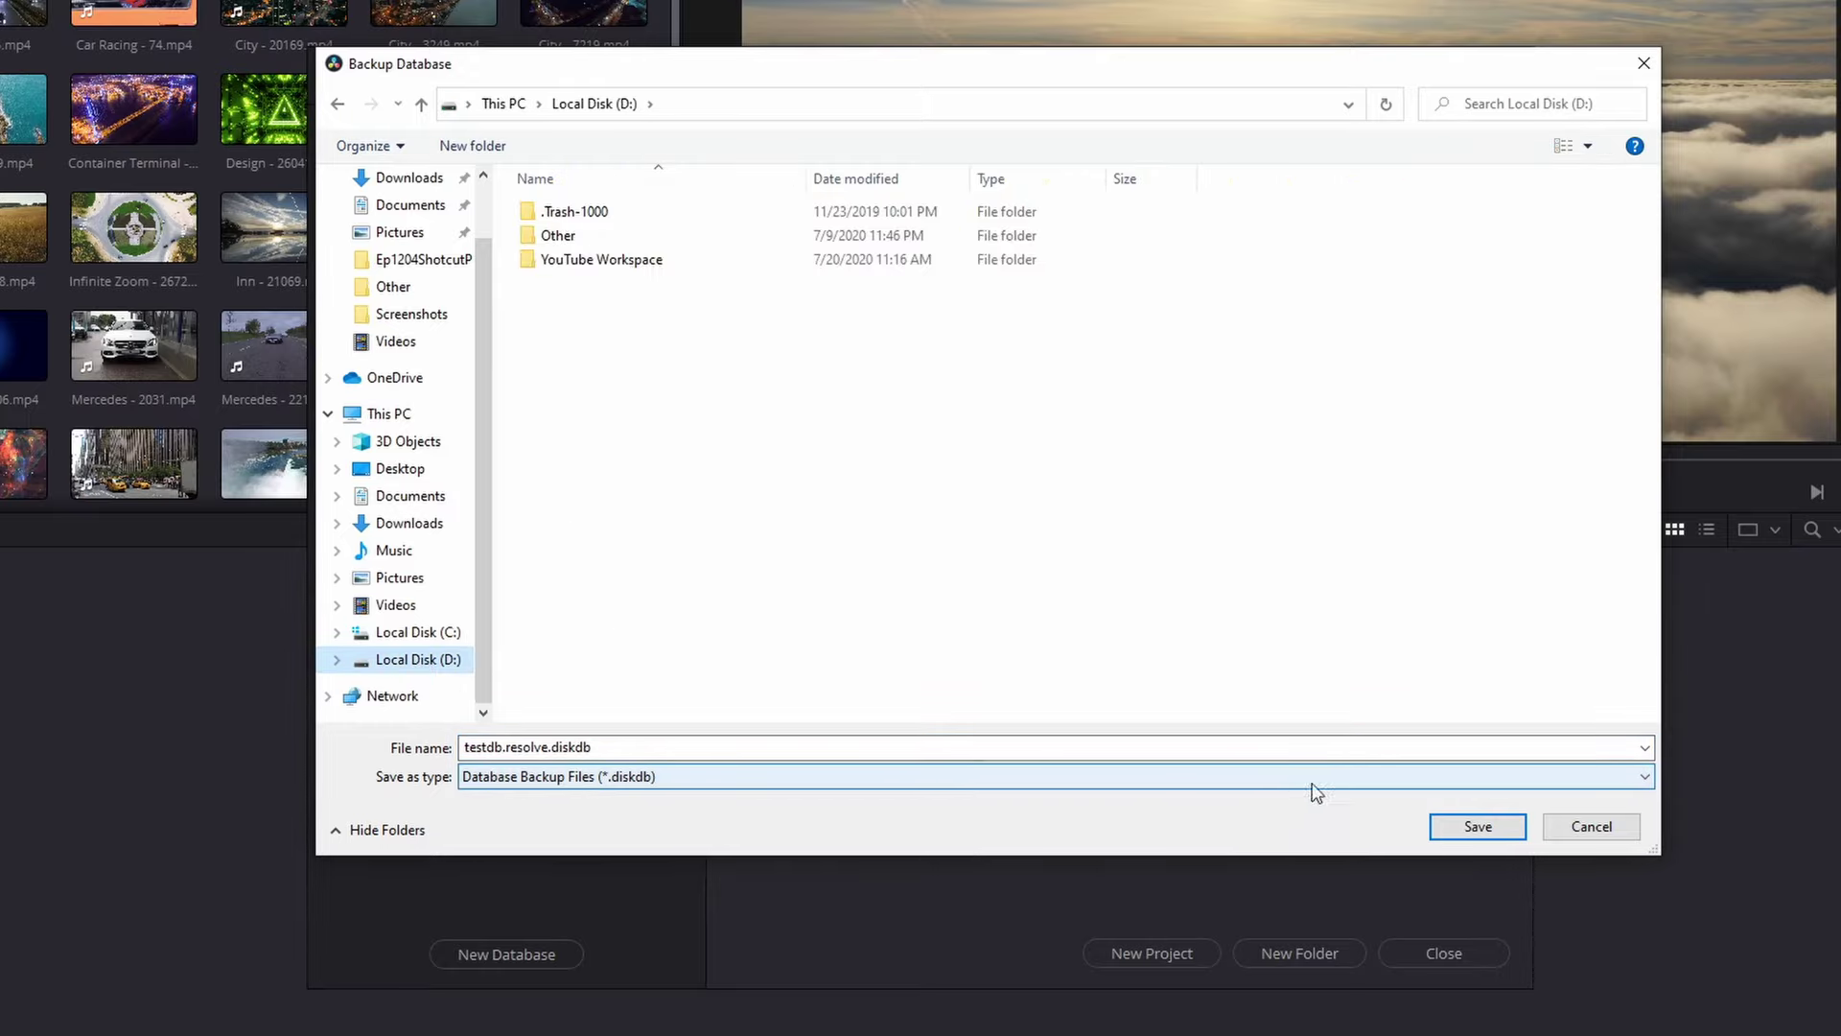
pyautogui.click(1478, 828)
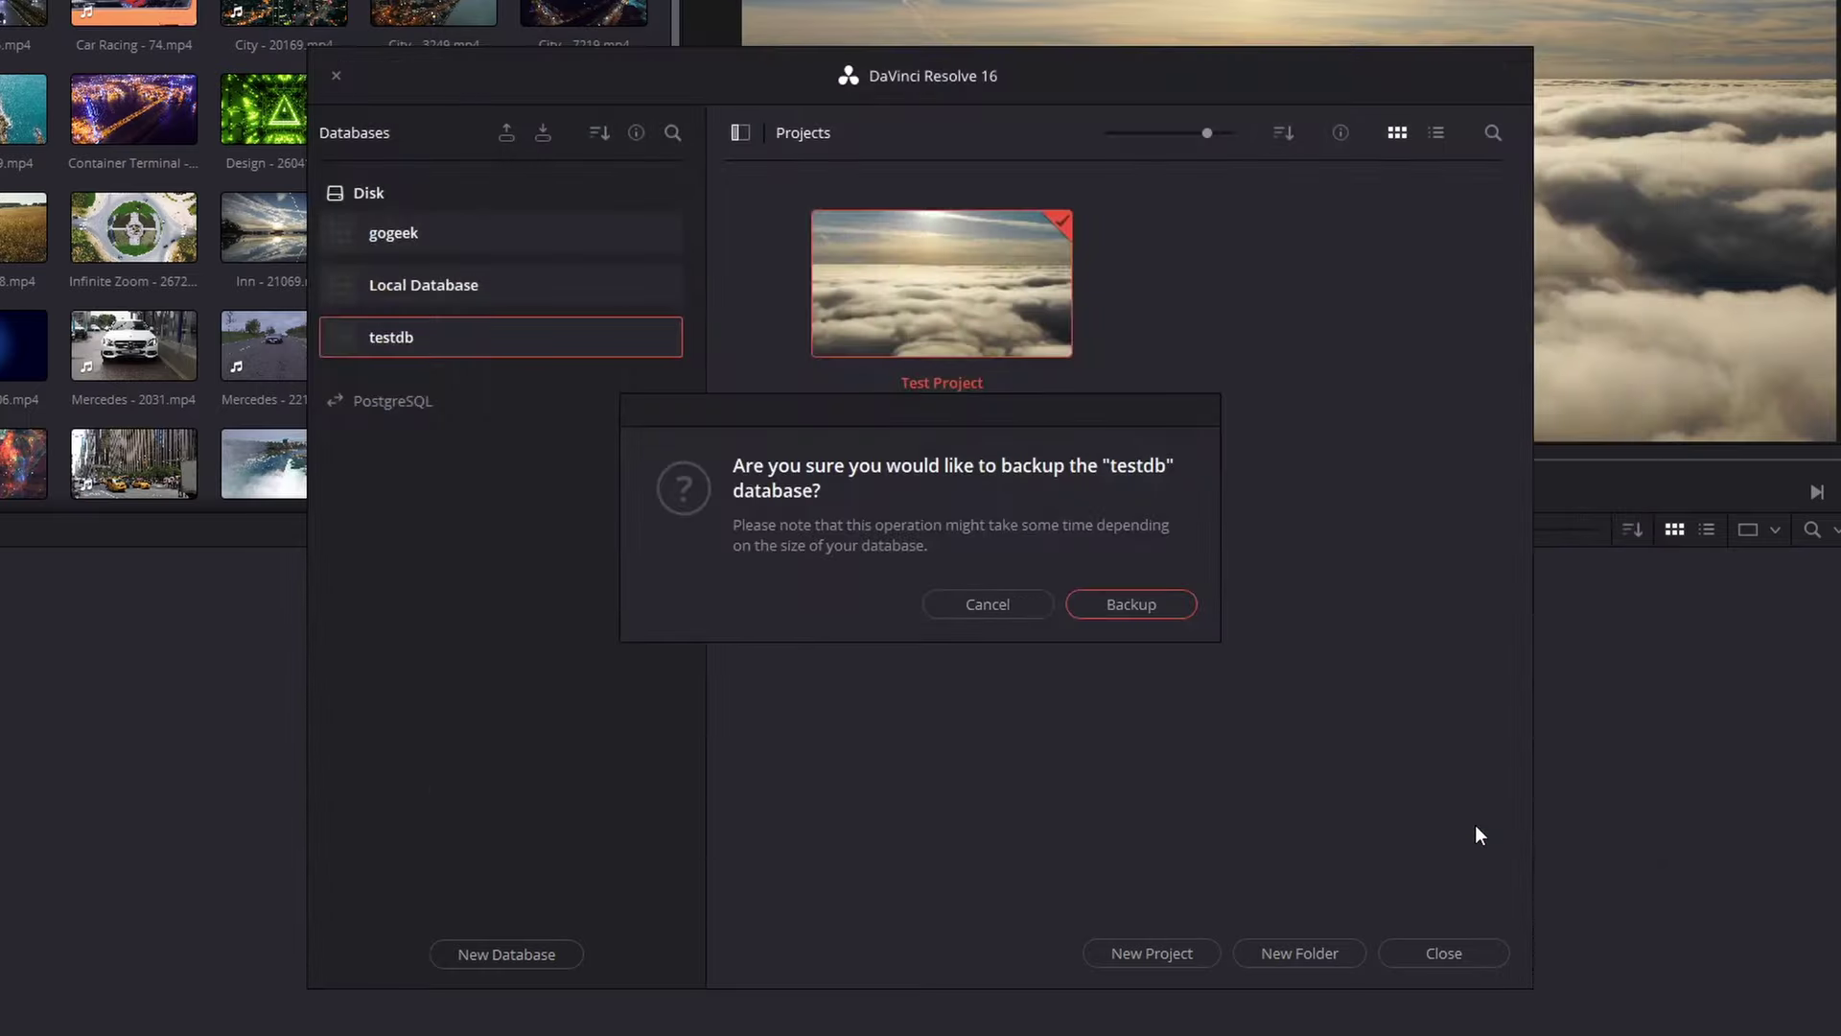
pyautogui.click(1120, 602)
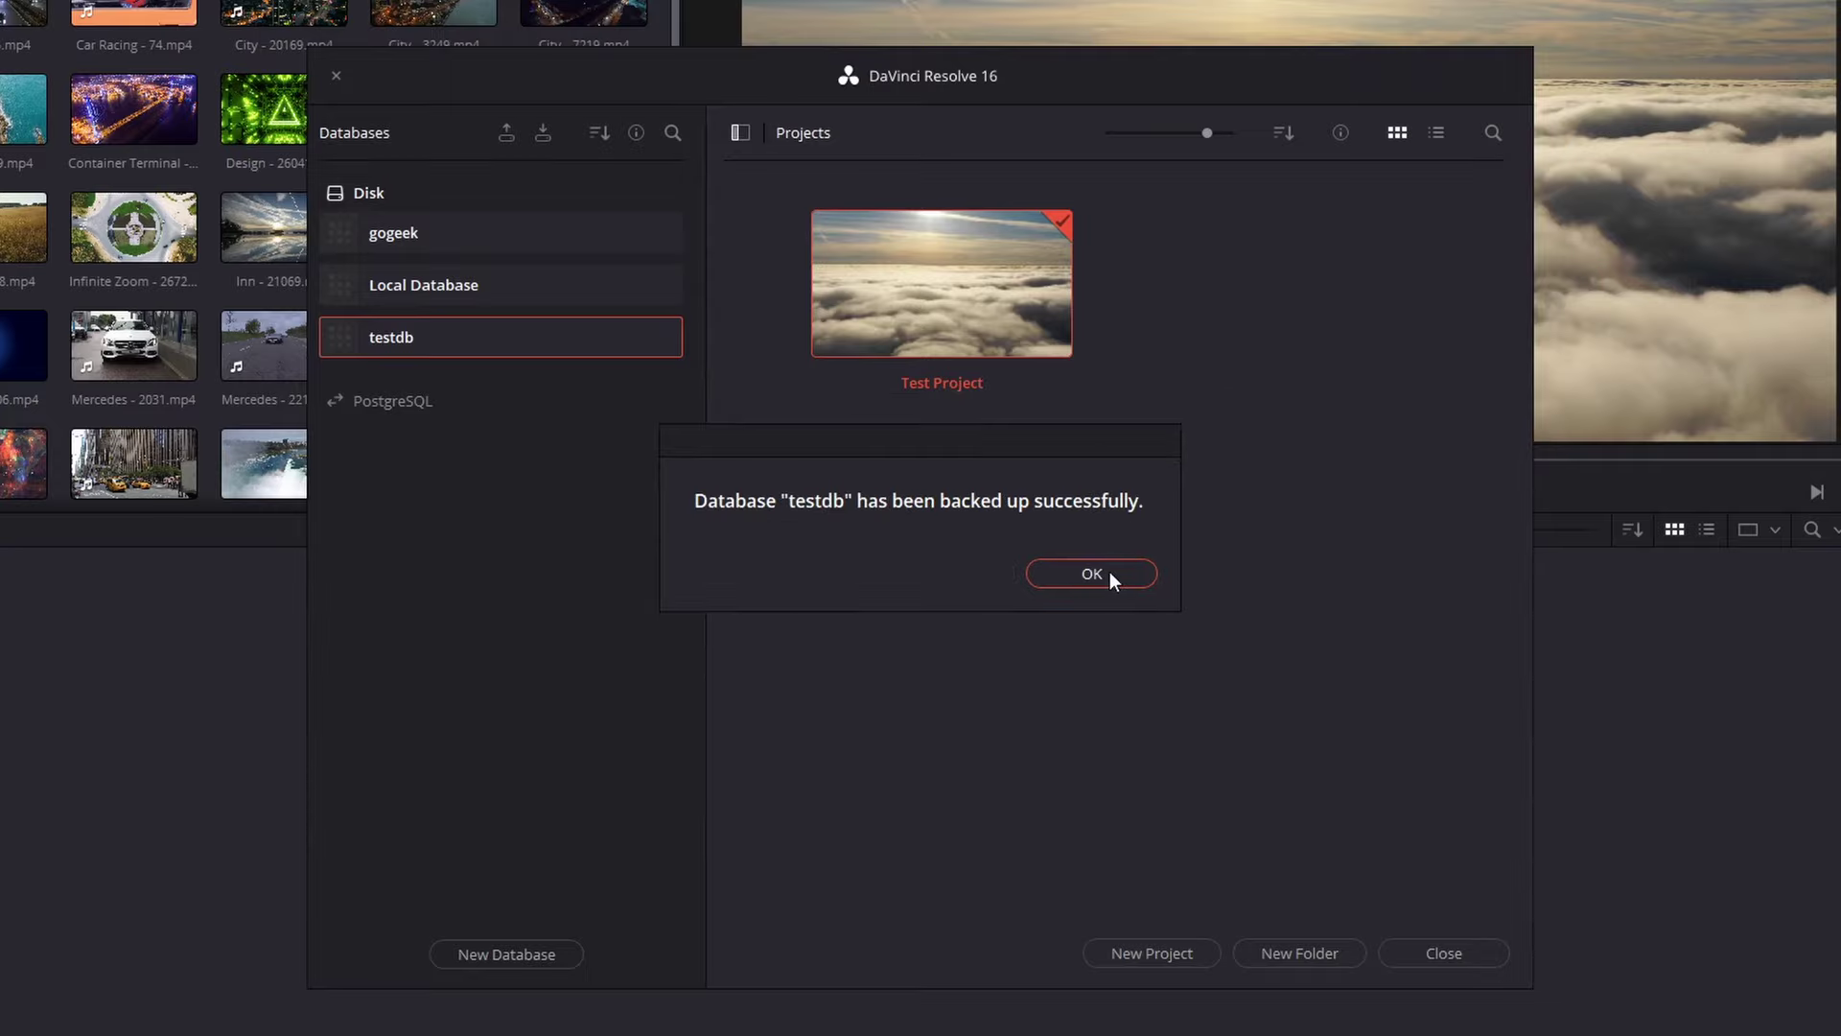
pyautogui.click(1108, 572)
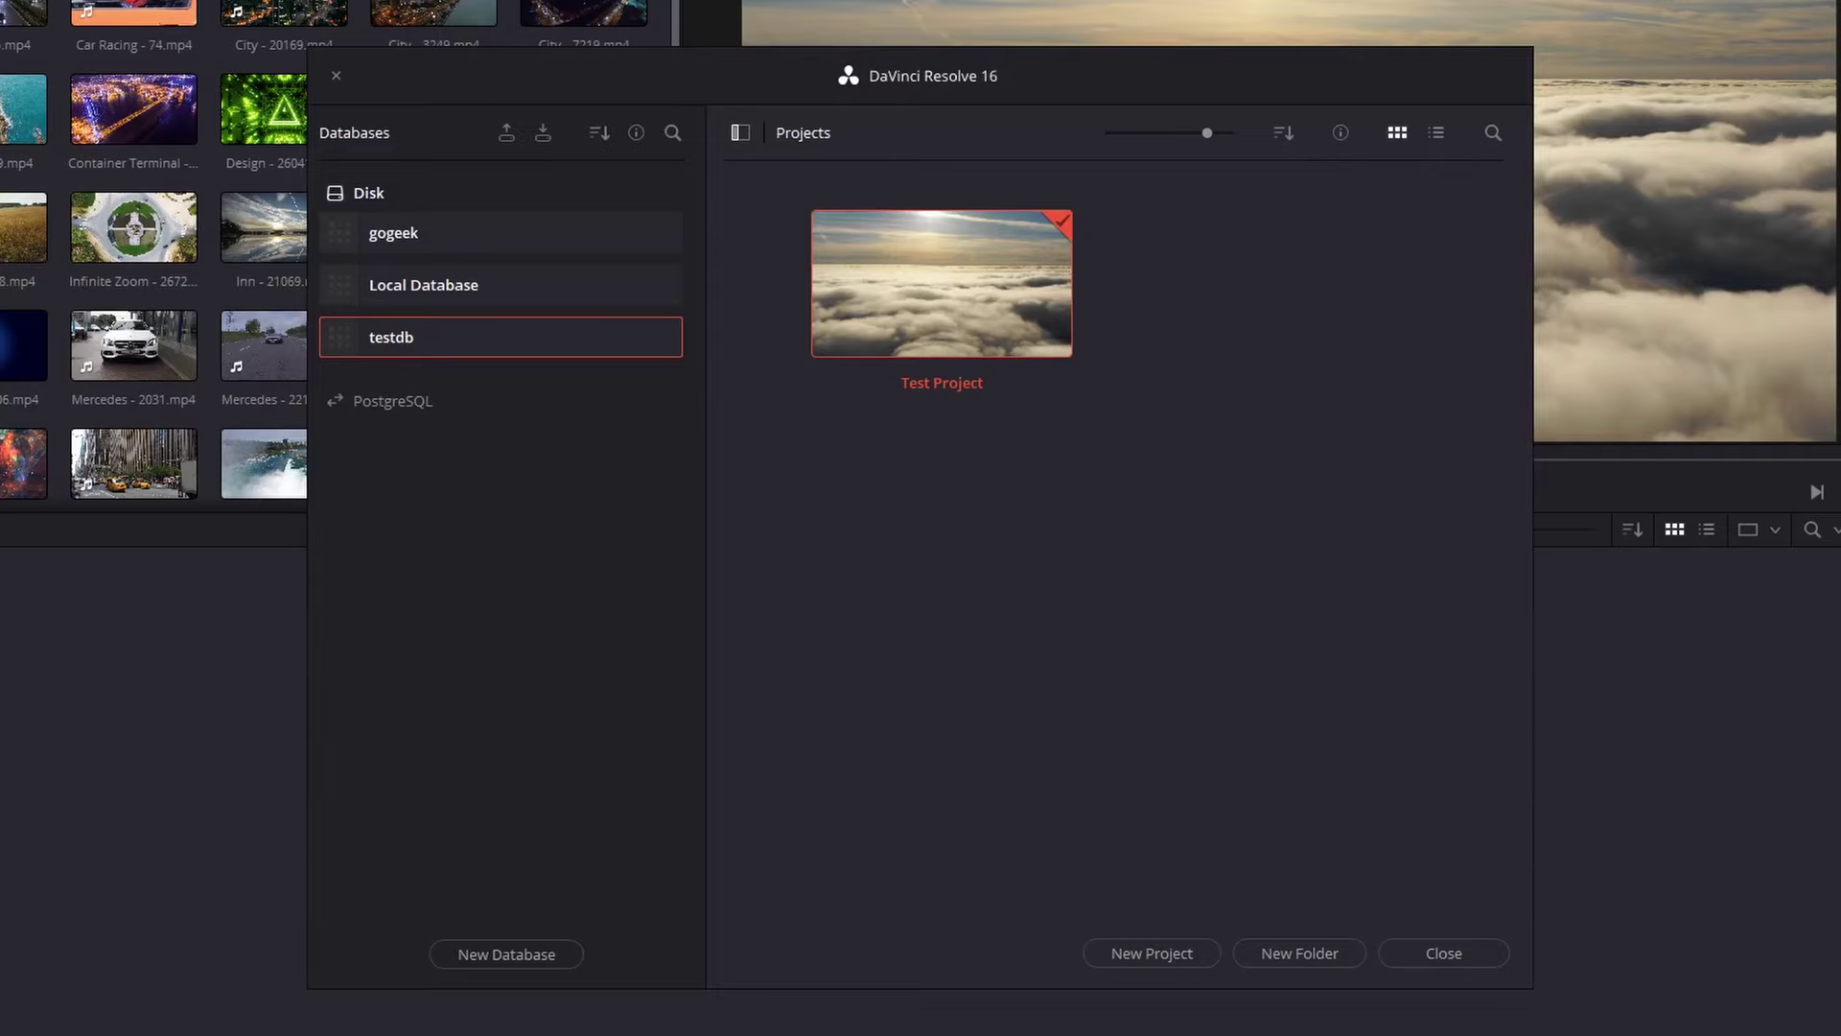
# Switch to File Explorer, check the testdb.resolve.diskdb backup file on Local Disk (D:), and minimize the window.
pyautogui.hotkey('alt', 'Tab')
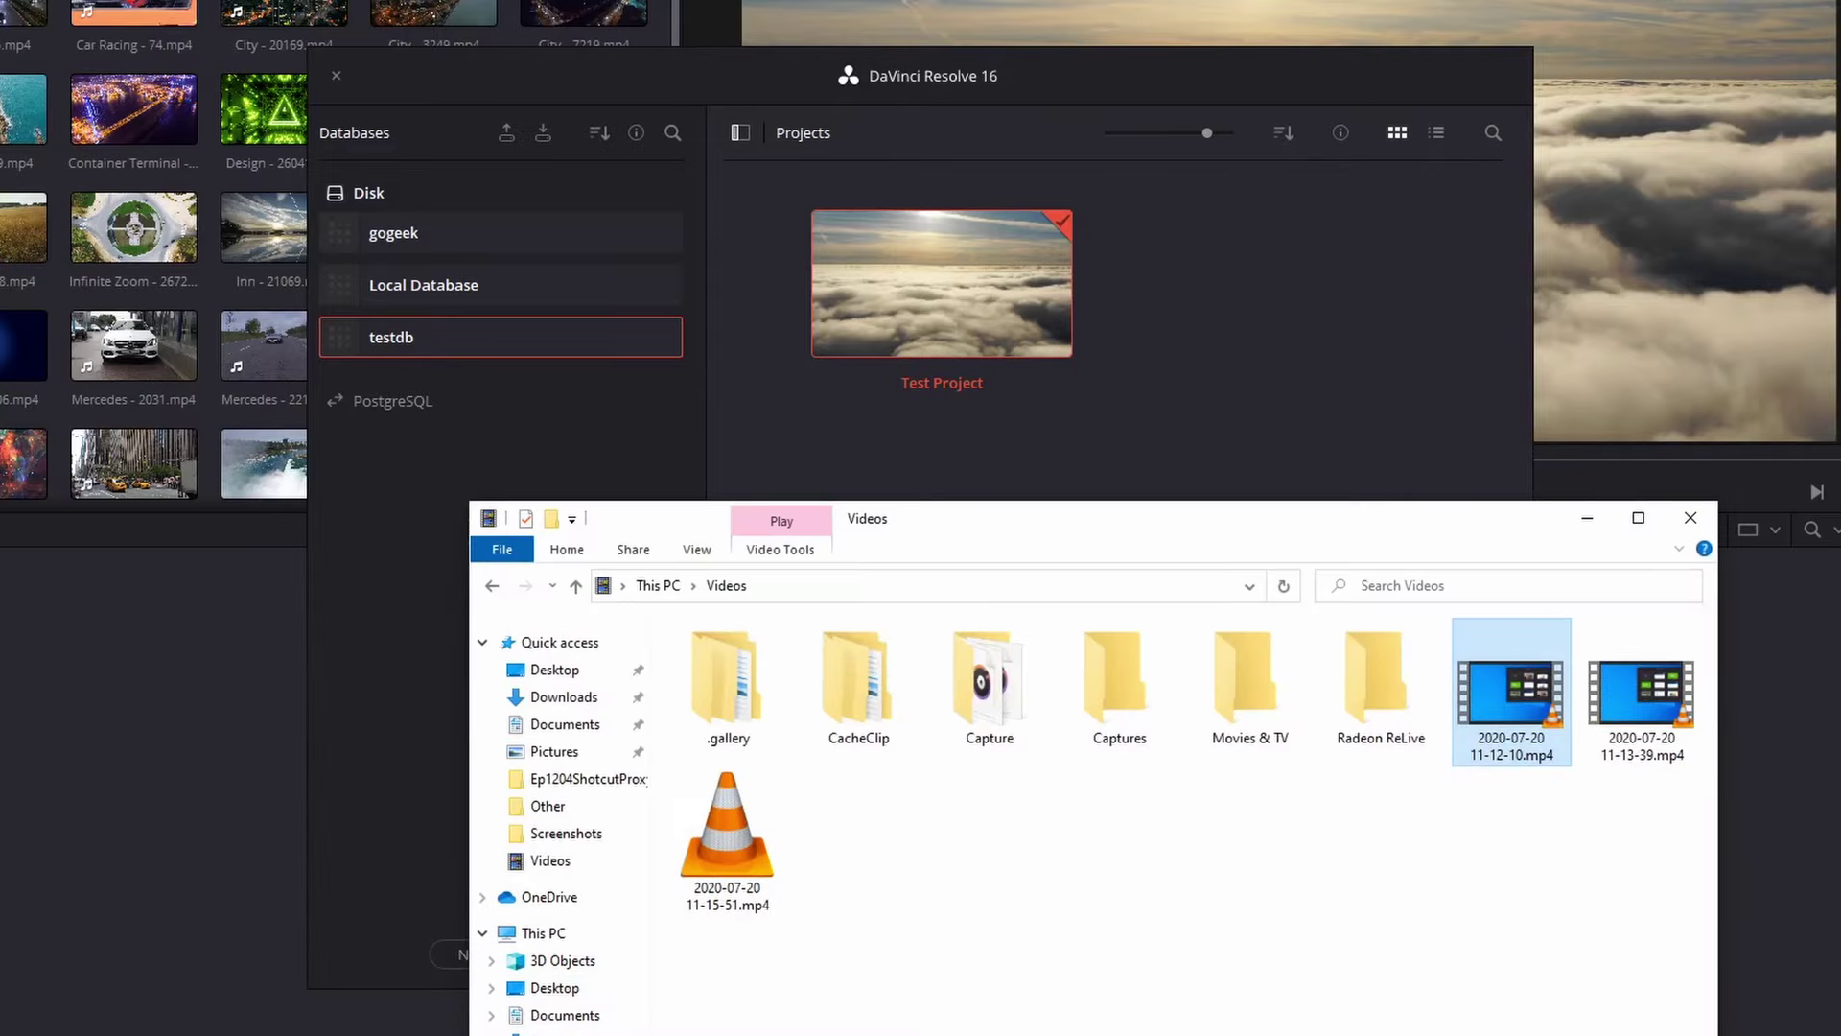
pyautogui.click(805, 733)
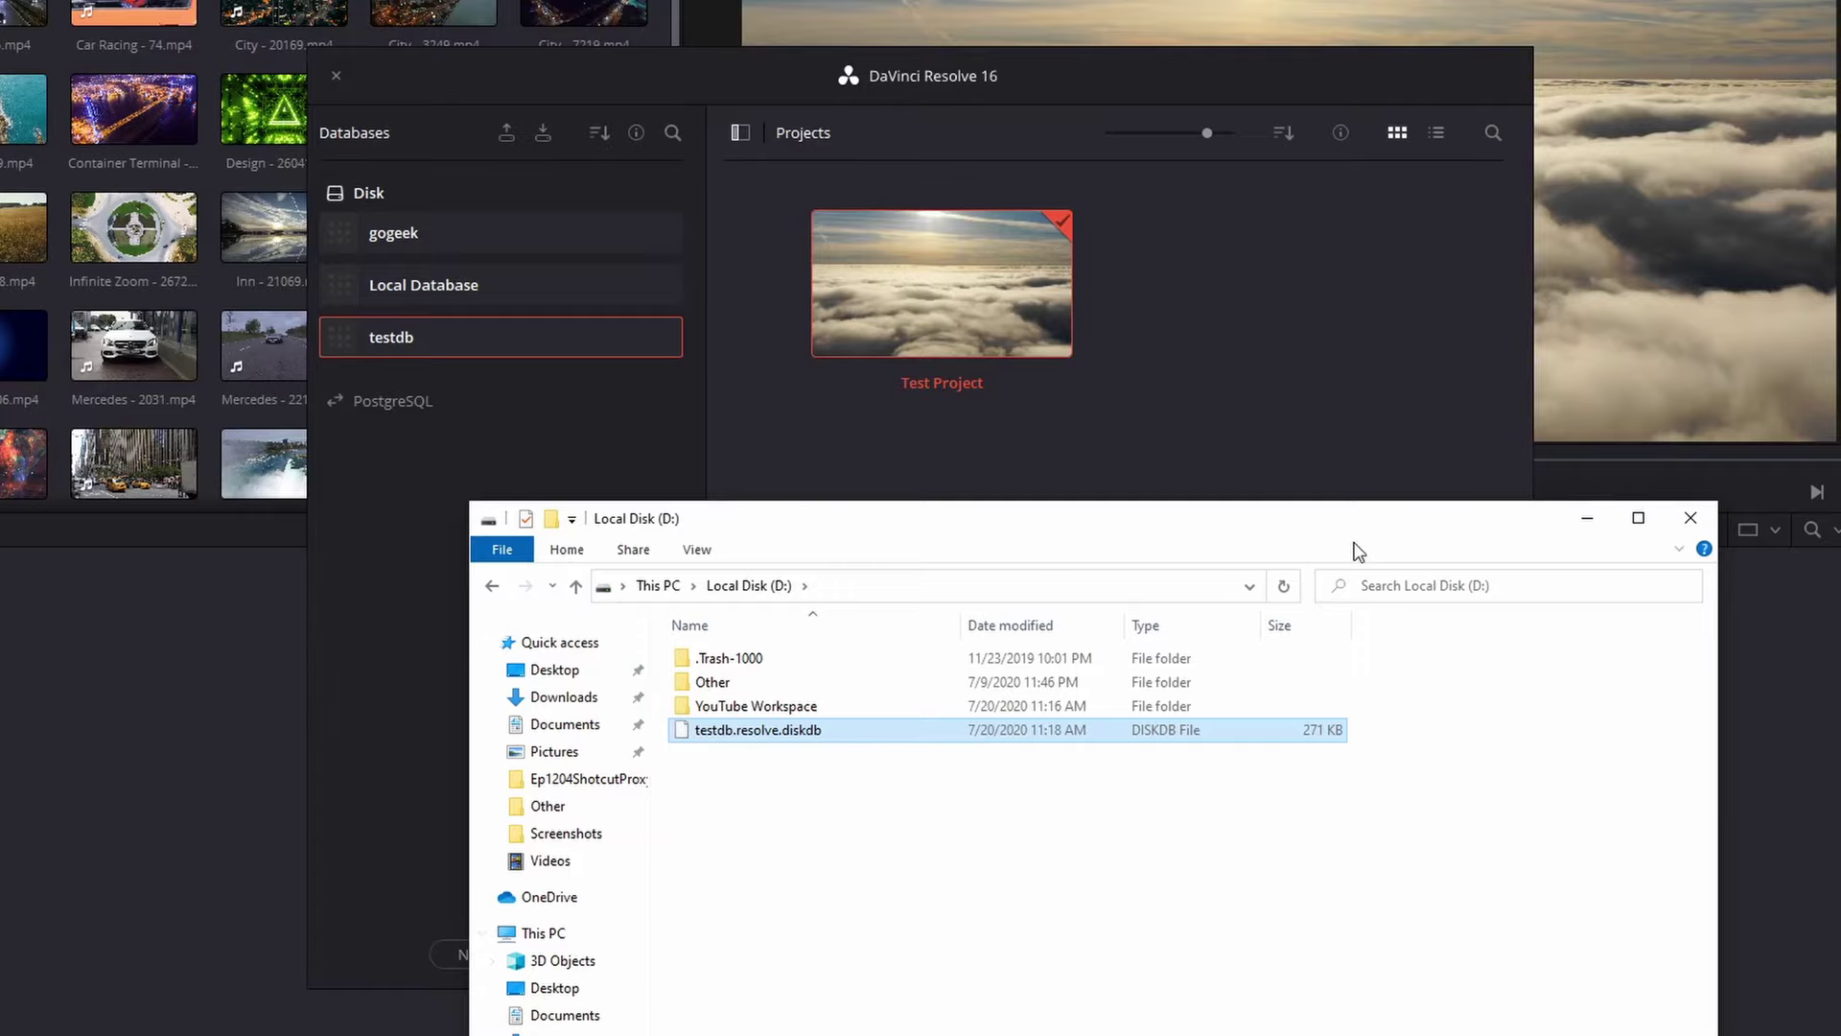
pyautogui.click(1587, 518)
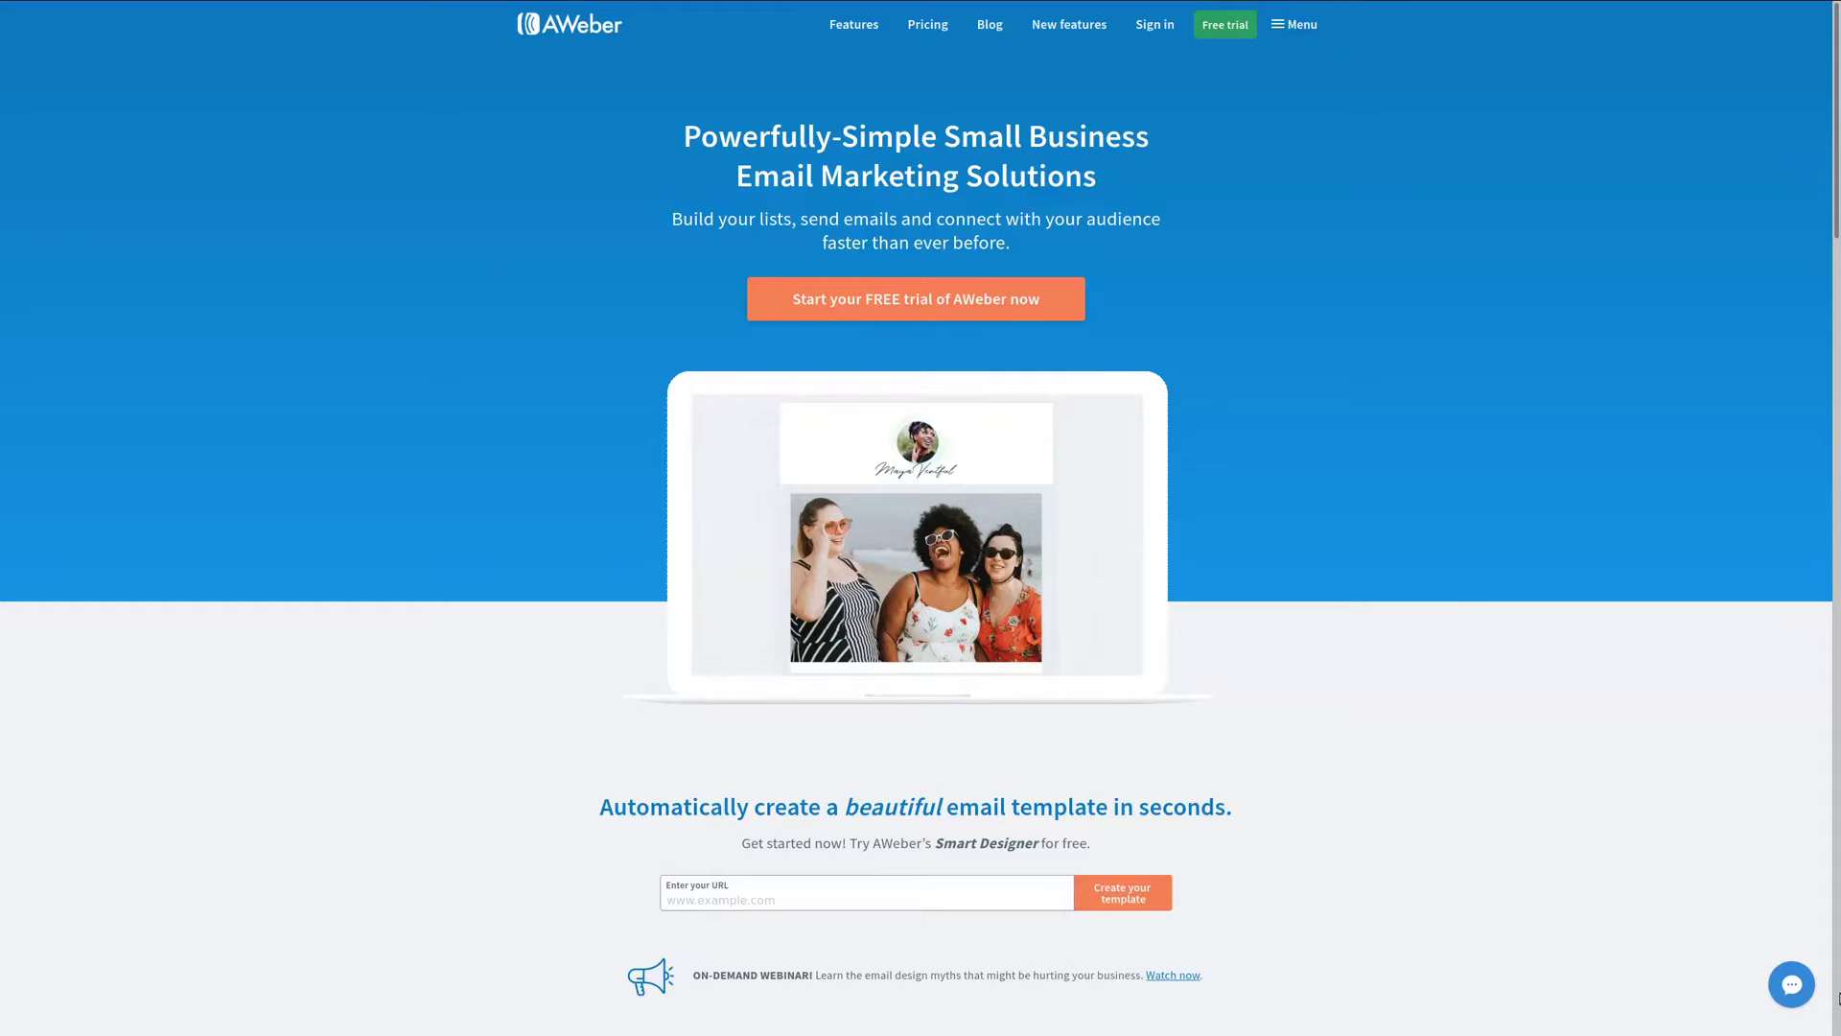
pyautogui.scroll(-1, 916, 518)
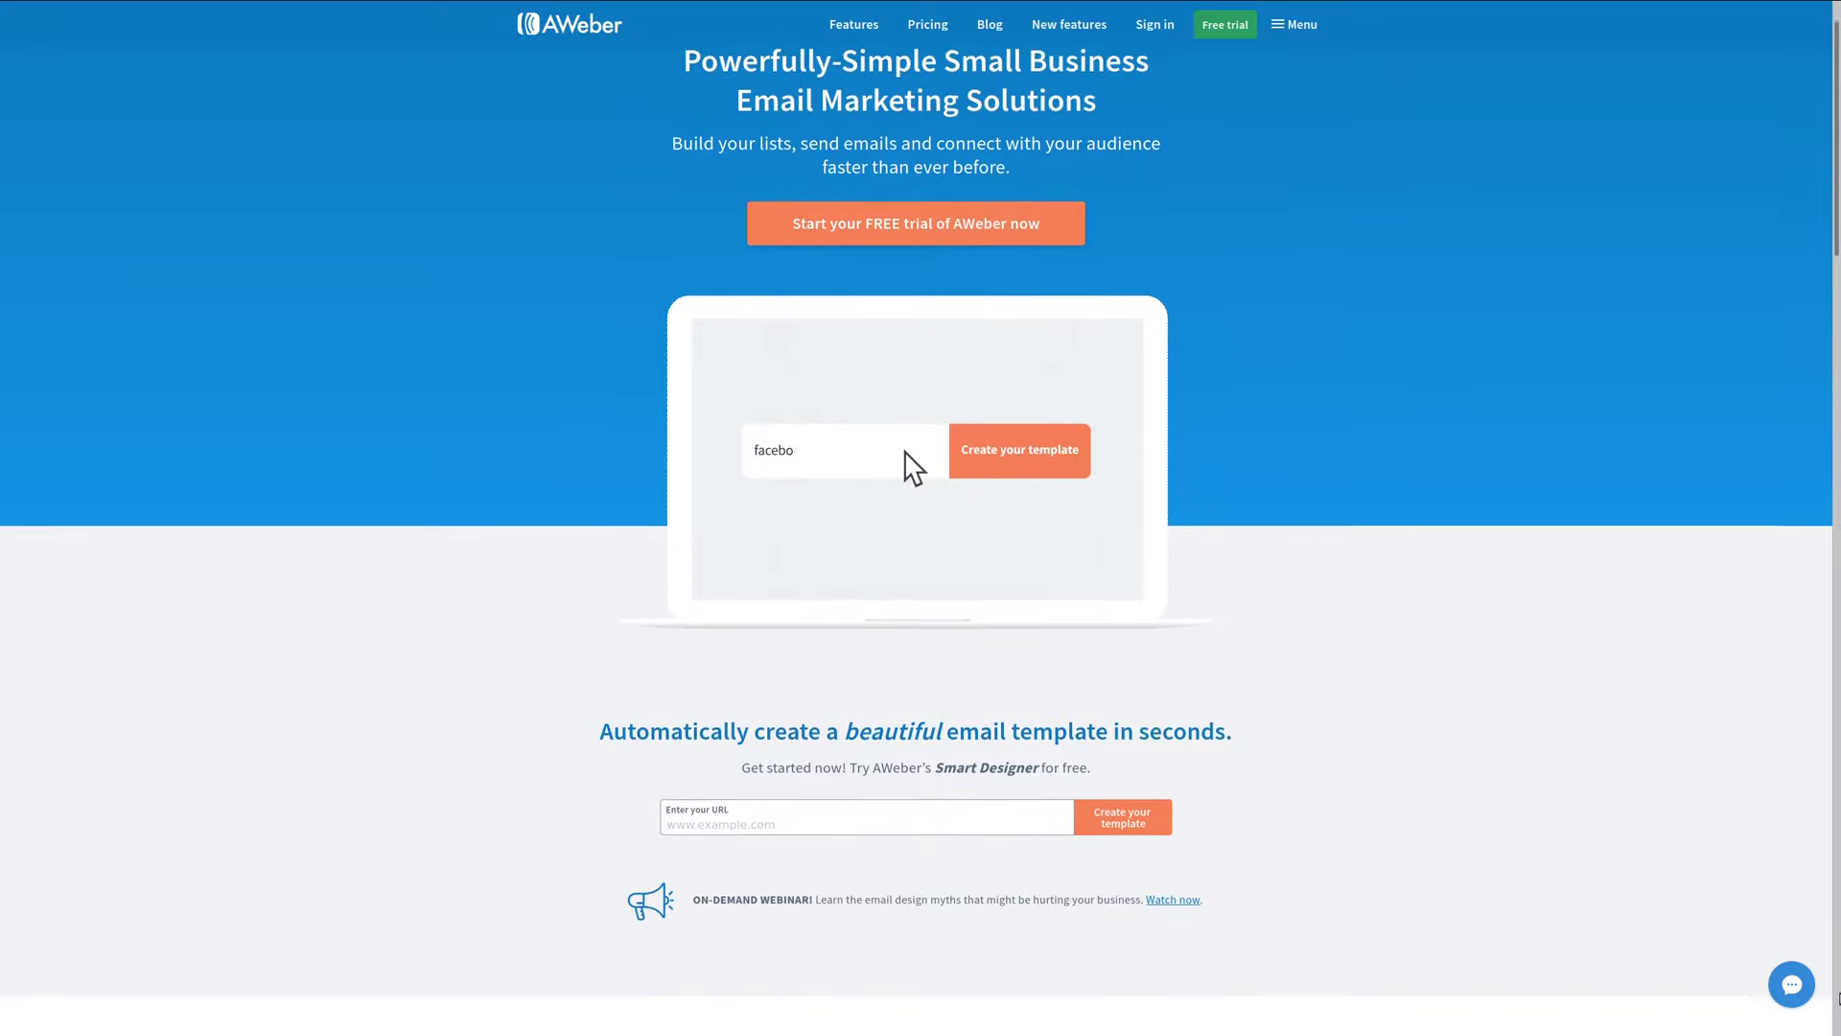
pyautogui.scroll(-1, 916, 518)
pyautogui.scroll(-2, 916, 517)
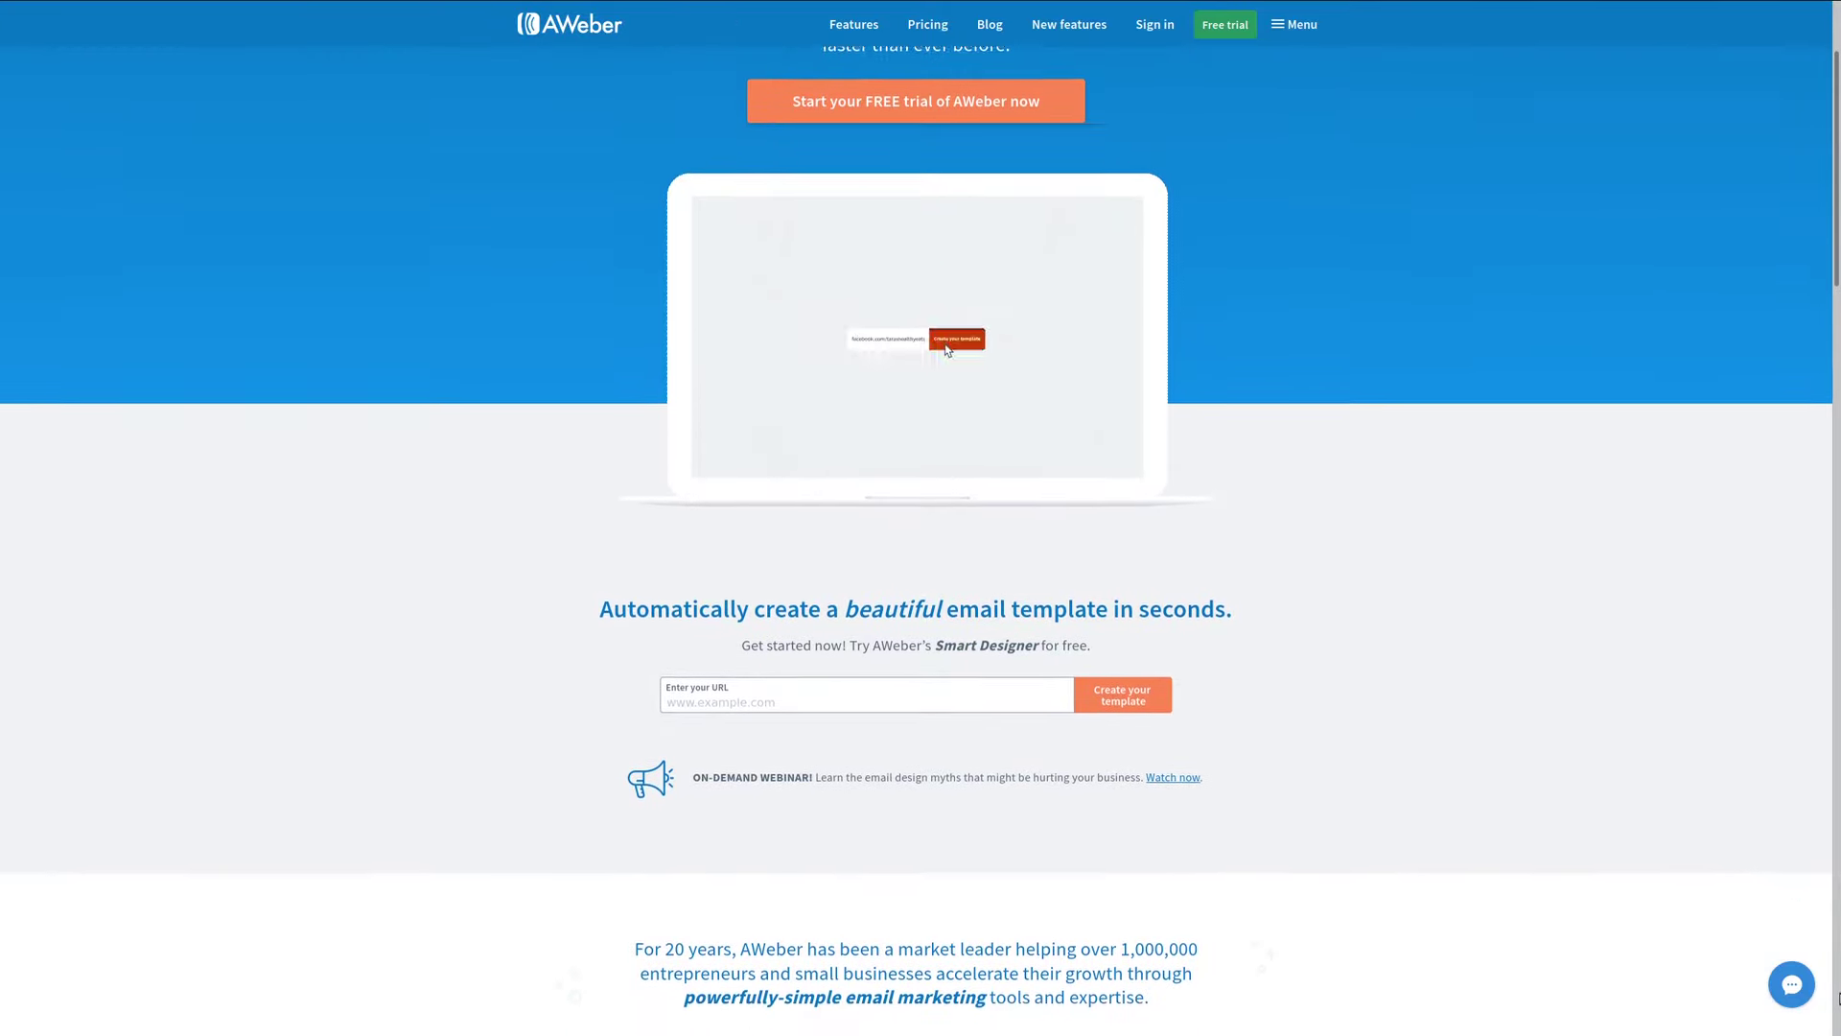
pyautogui.scroll(-3, 916, 518)
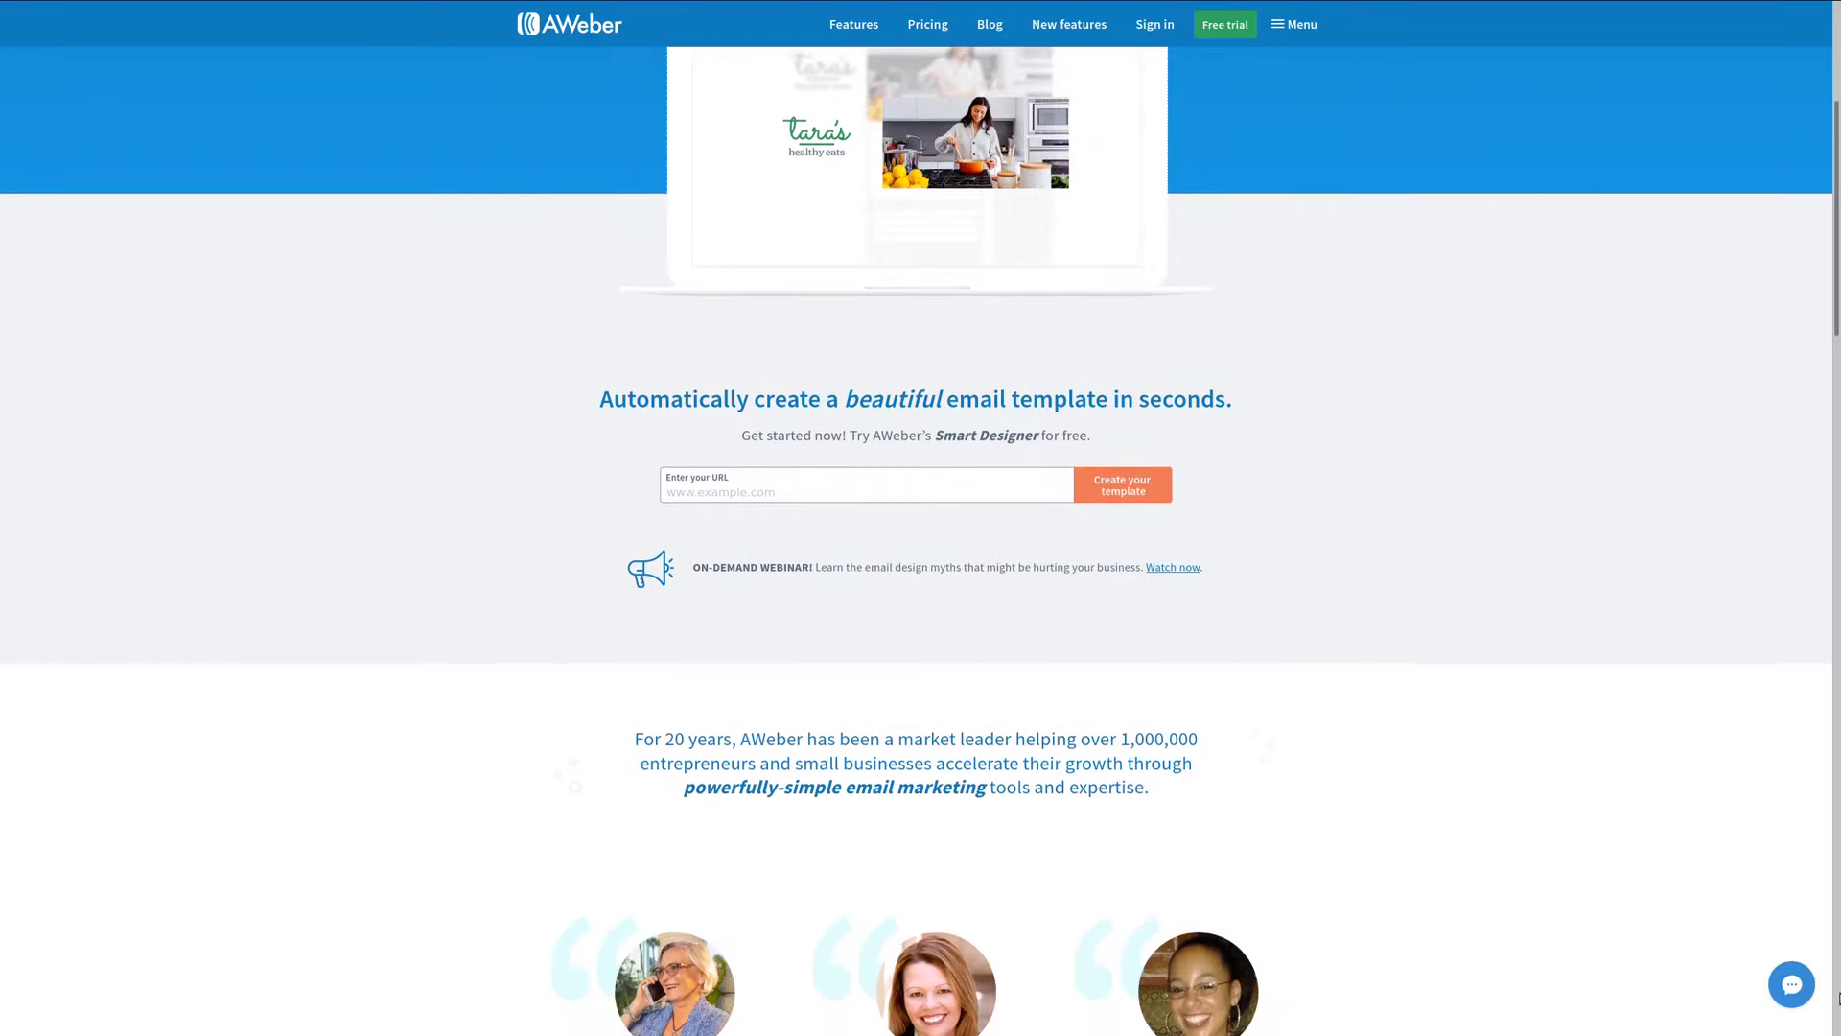
pyautogui.scroll(-2, 916, 518)
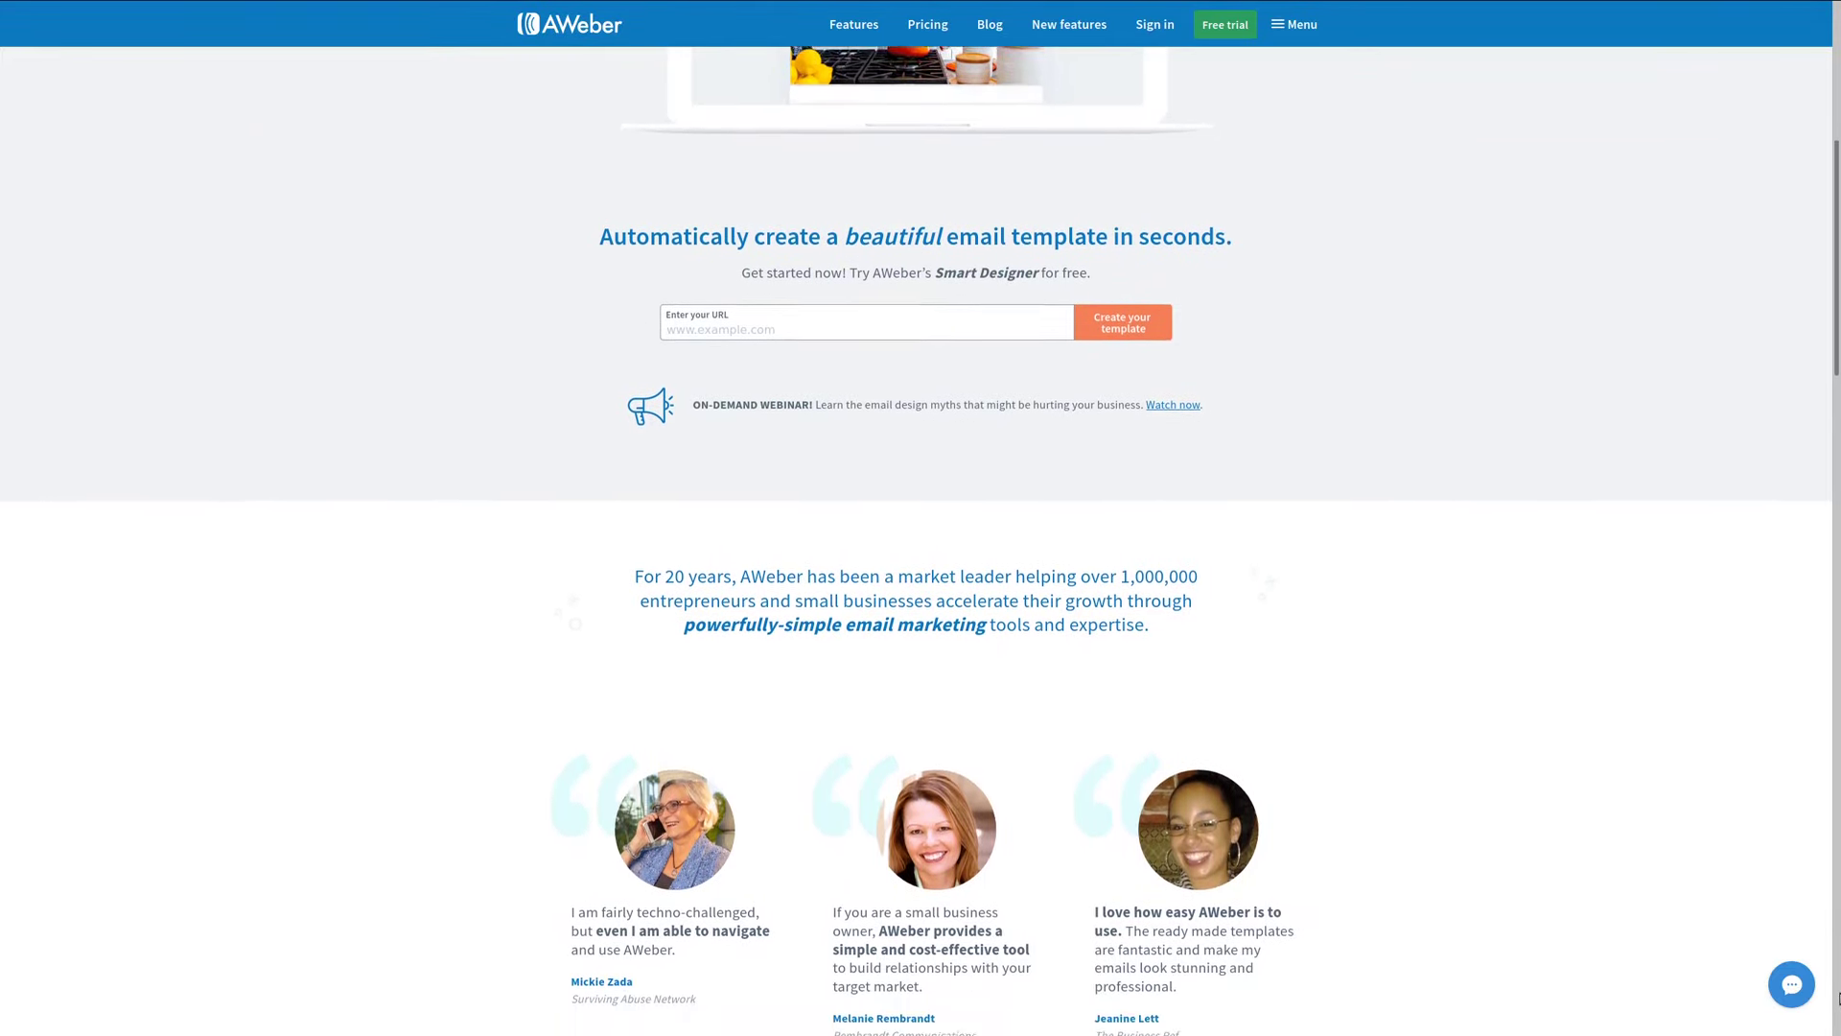
pyautogui.scroll(-3, 1836, 998)
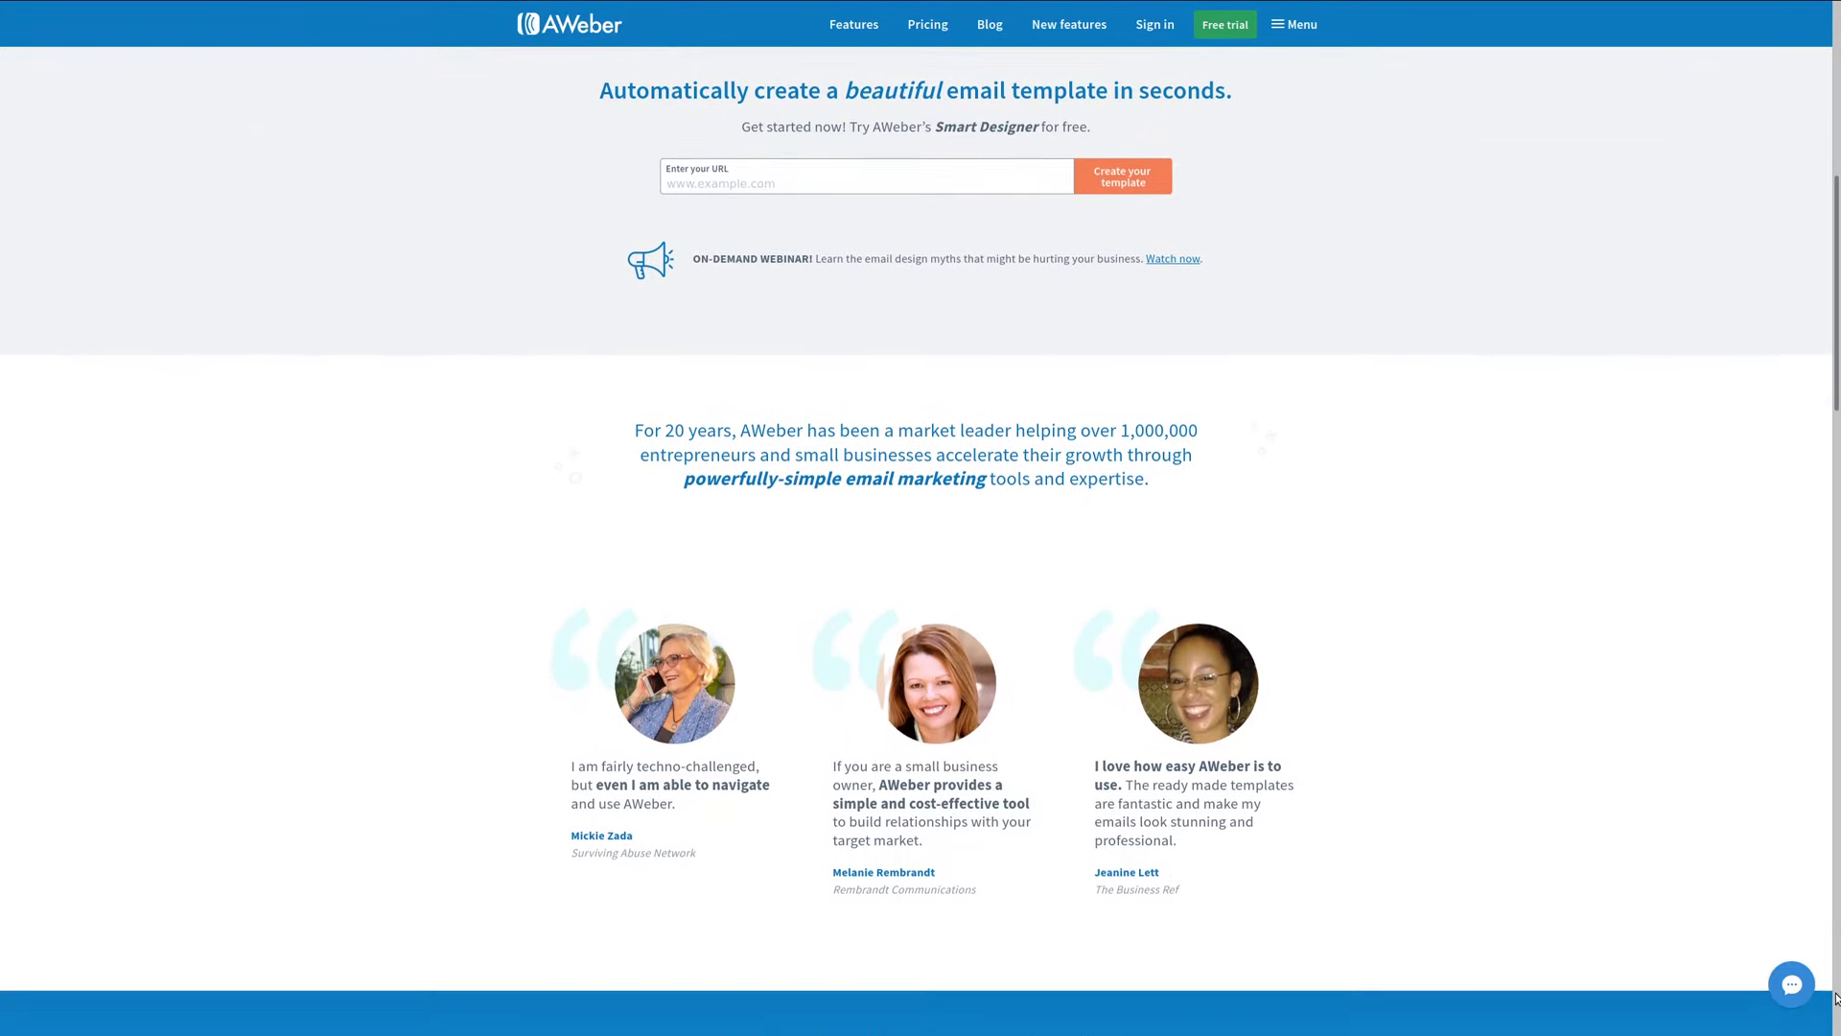
pyautogui.scroll(-4, 1835, 998)
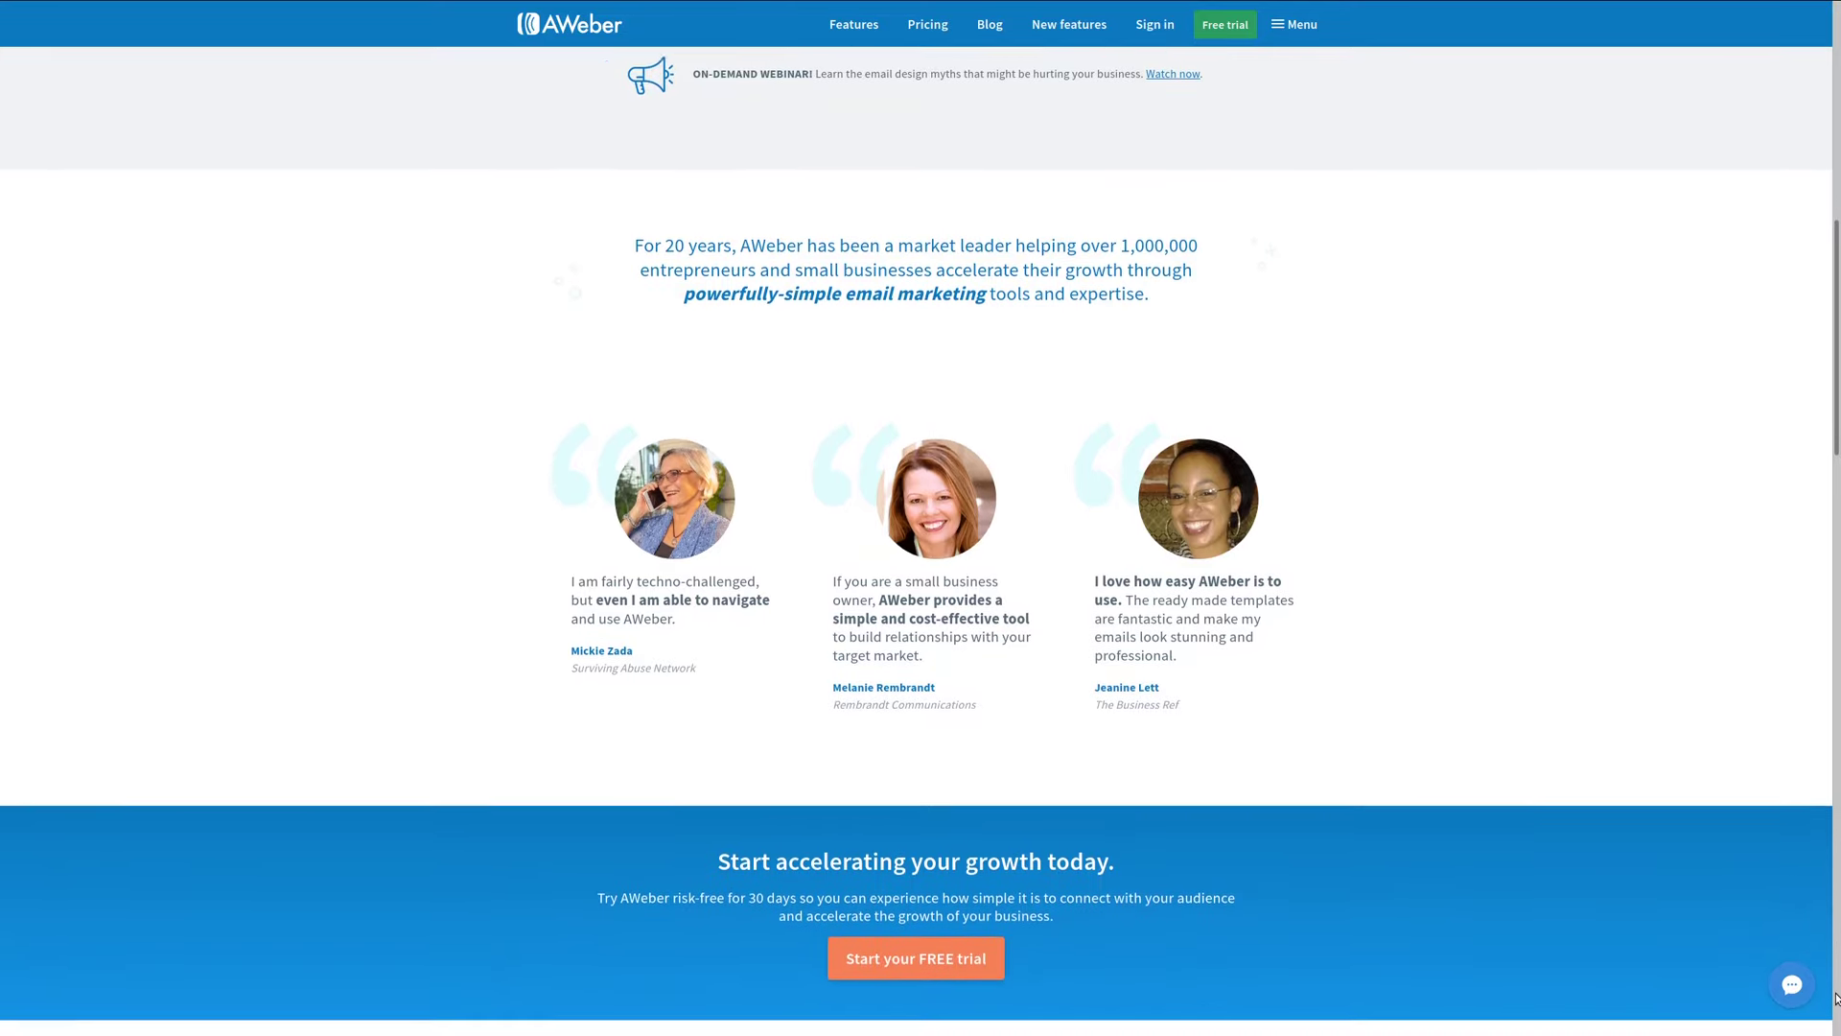
pyautogui.scroll(-2, 1836, 998)
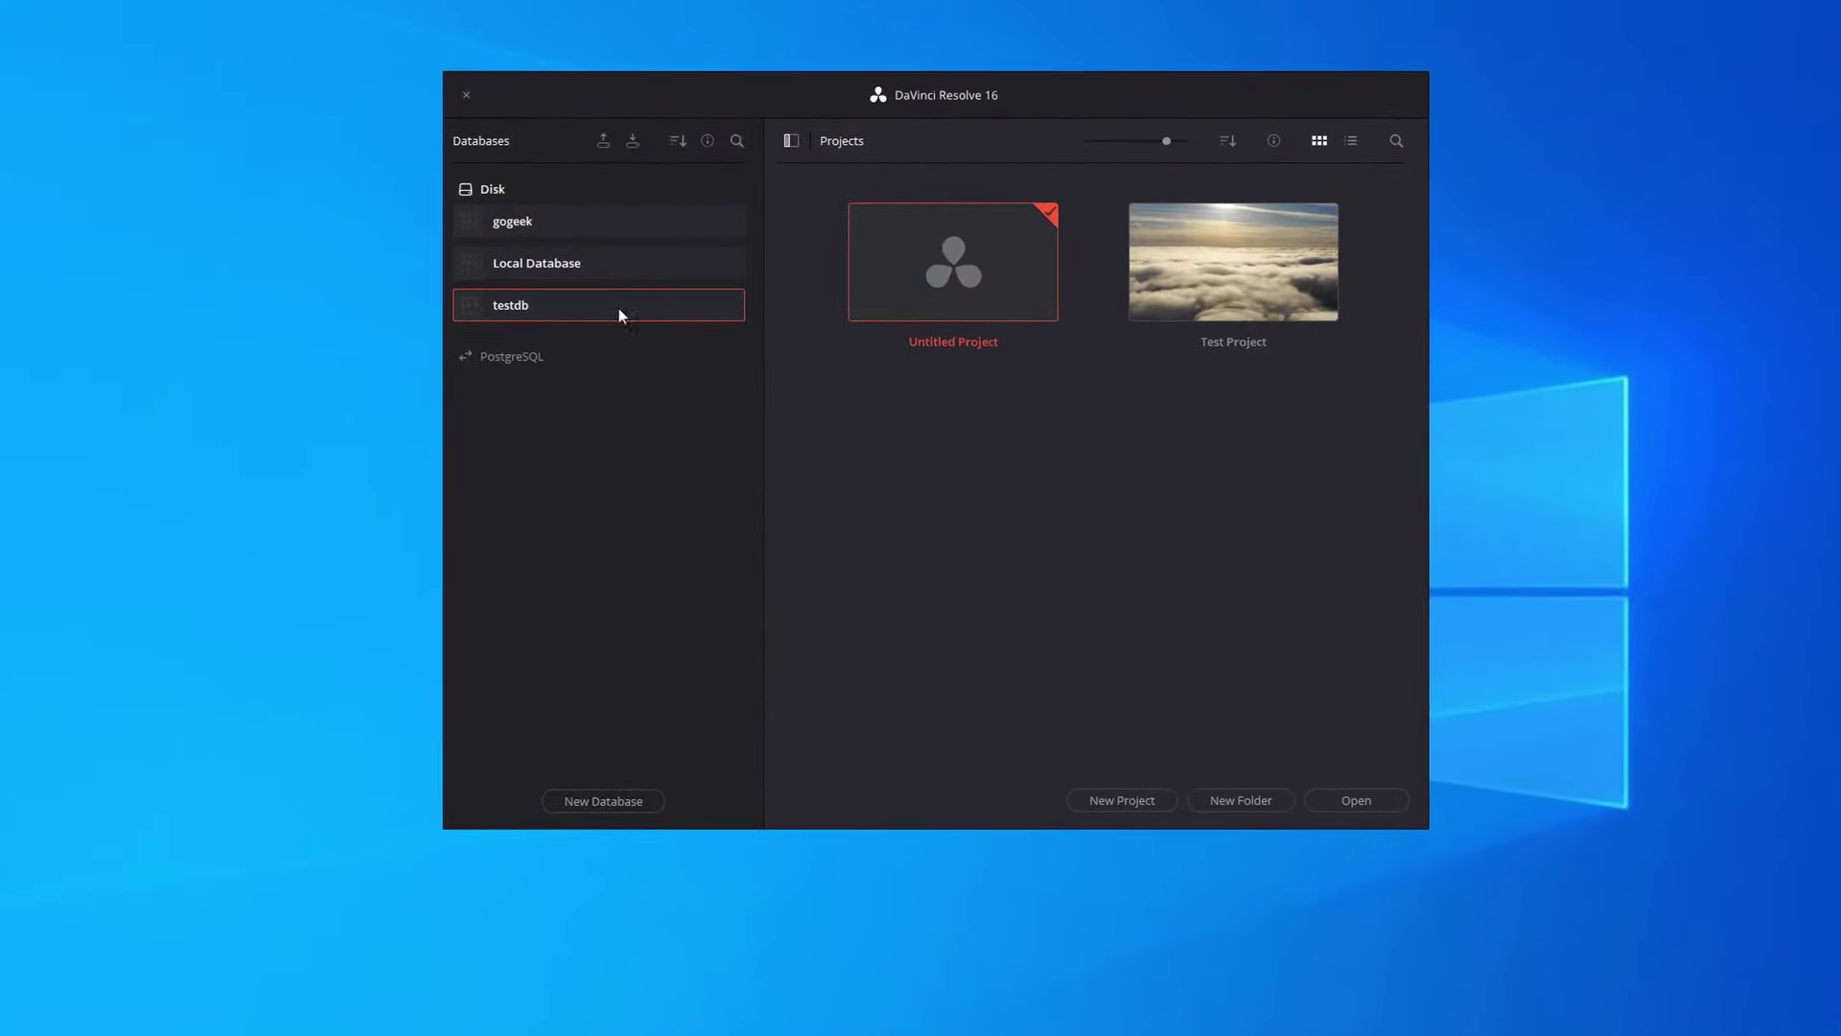
pyautogui.rightClick(590, 317)
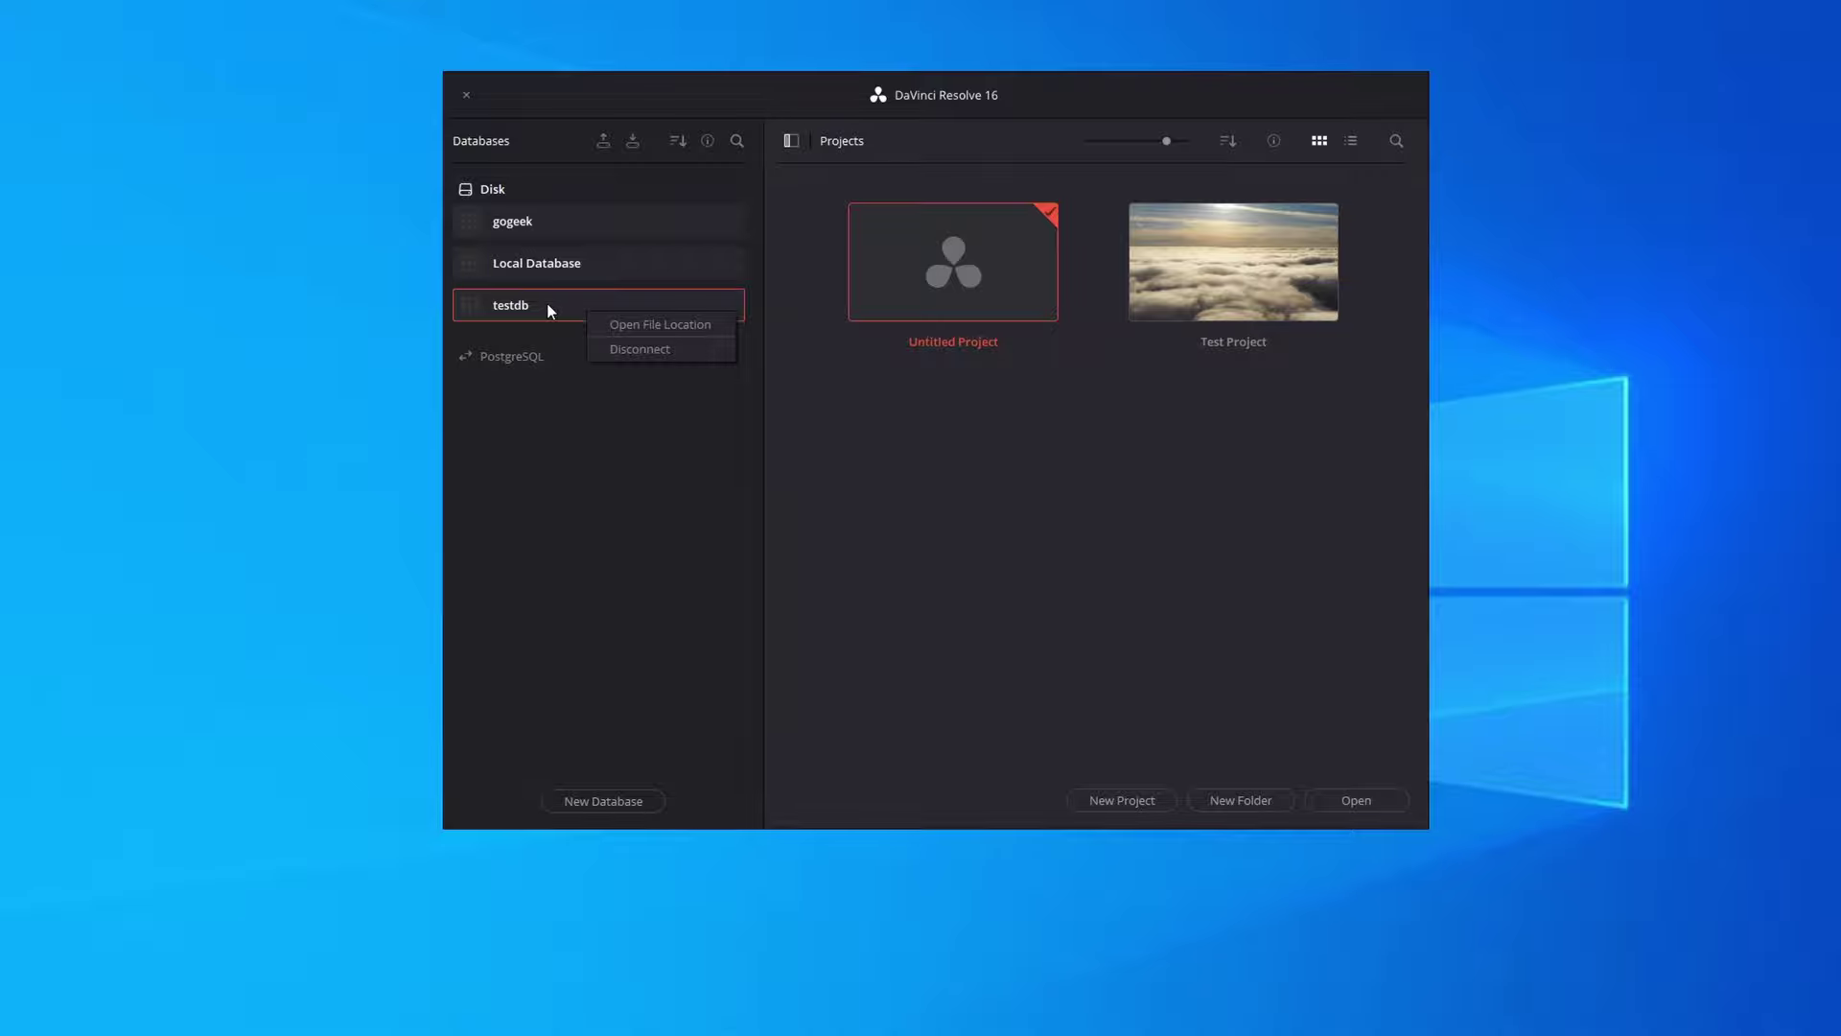
pyautogui.click(609, 398)
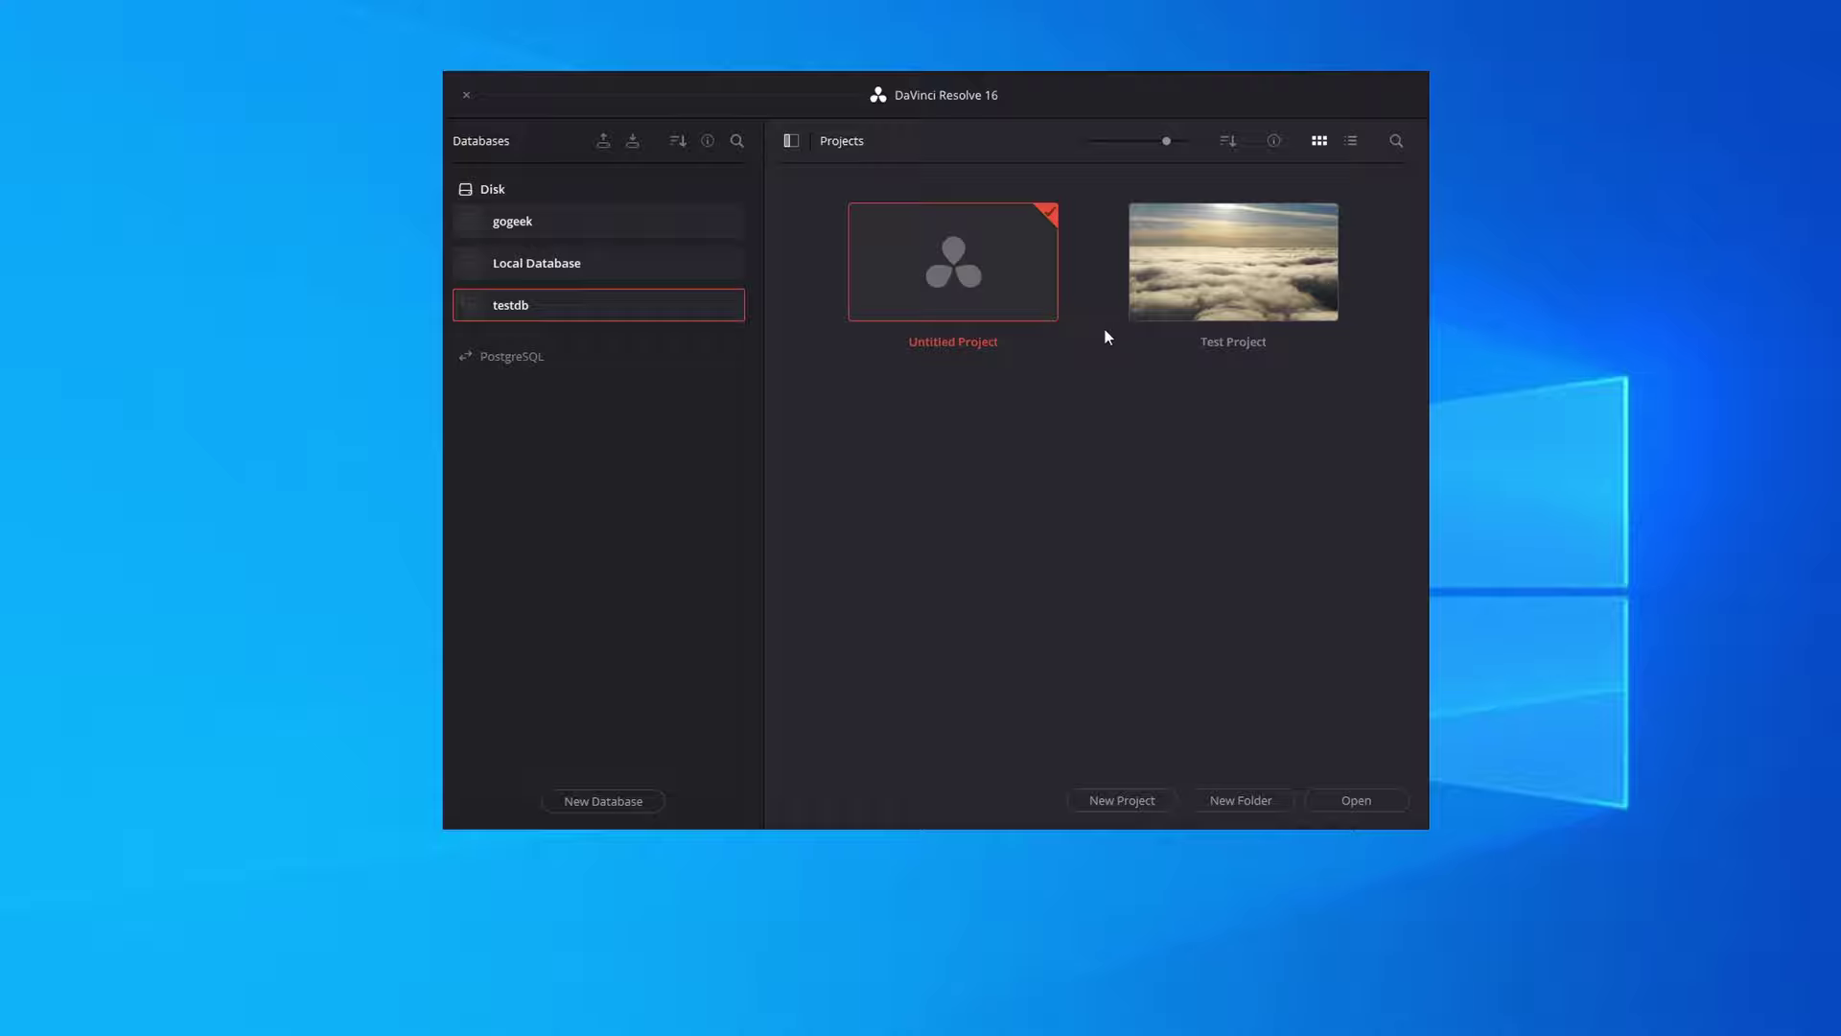
# Delete Test Project from the testdb database.
pyautogui.rightClick(1211, 281)
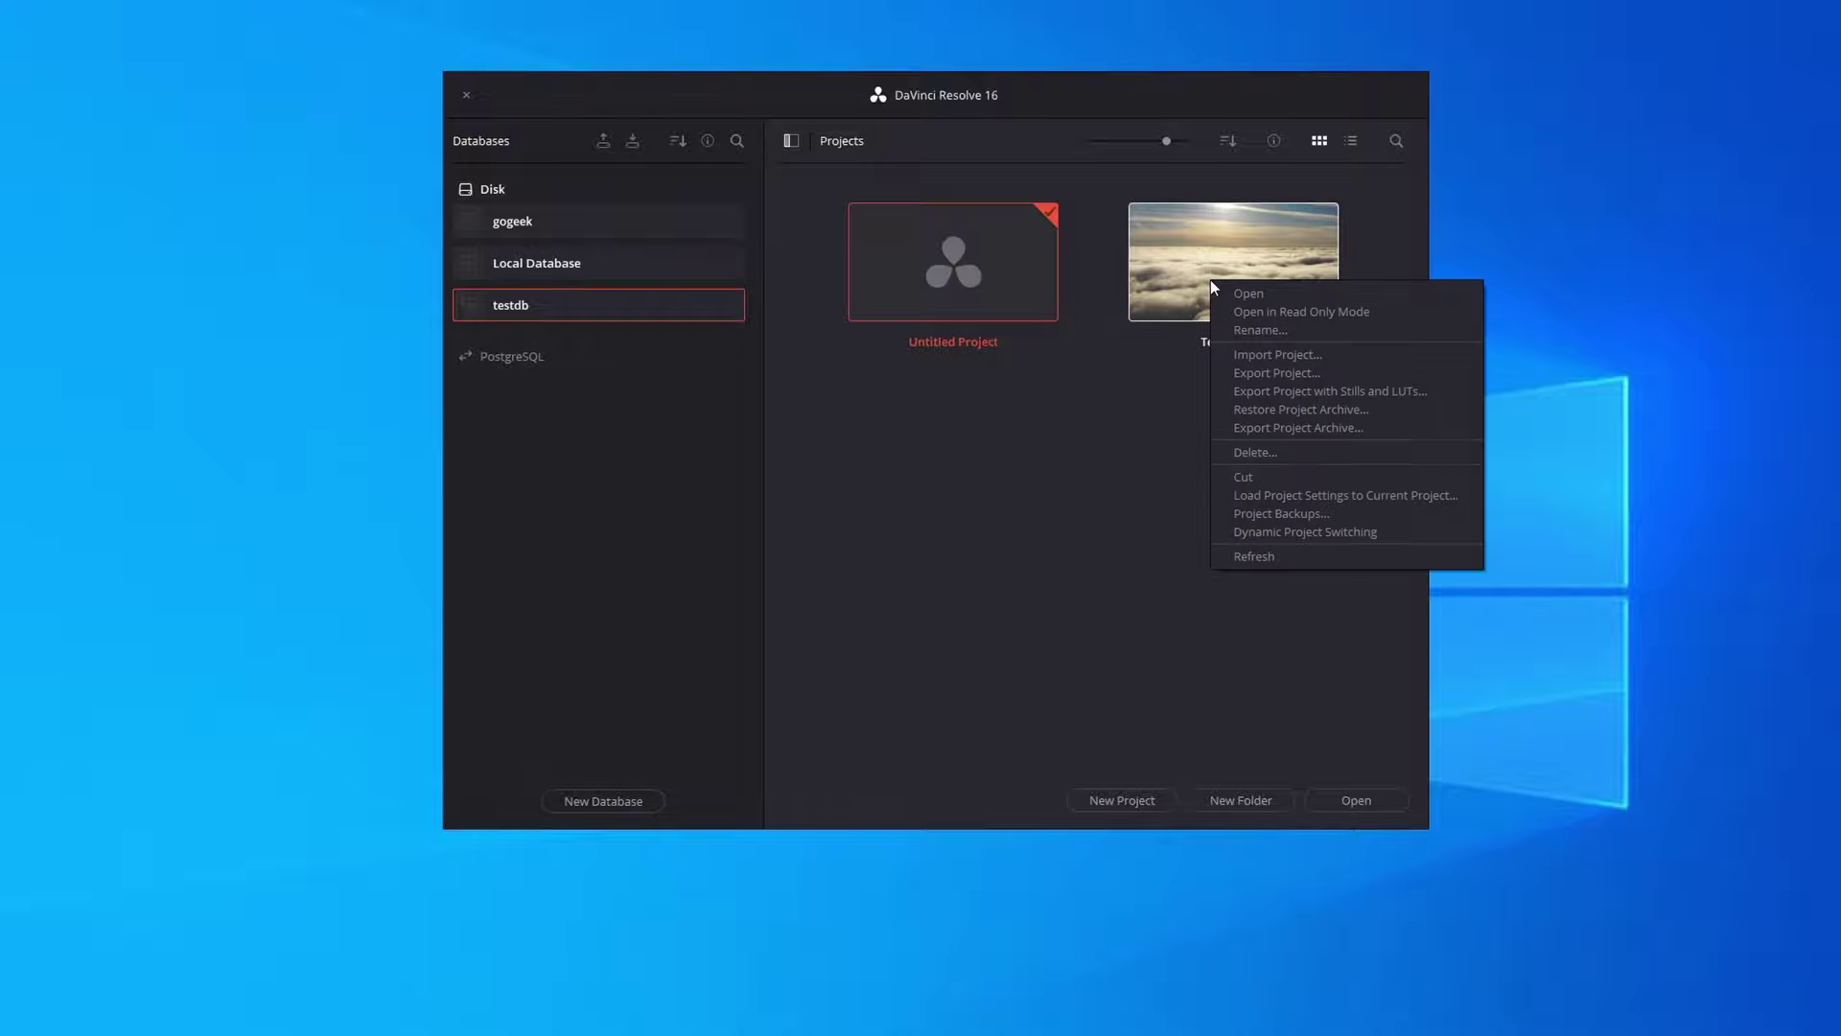
pyautogui.click(1194, 285)
pyautogui.rightClick(1194, 284)
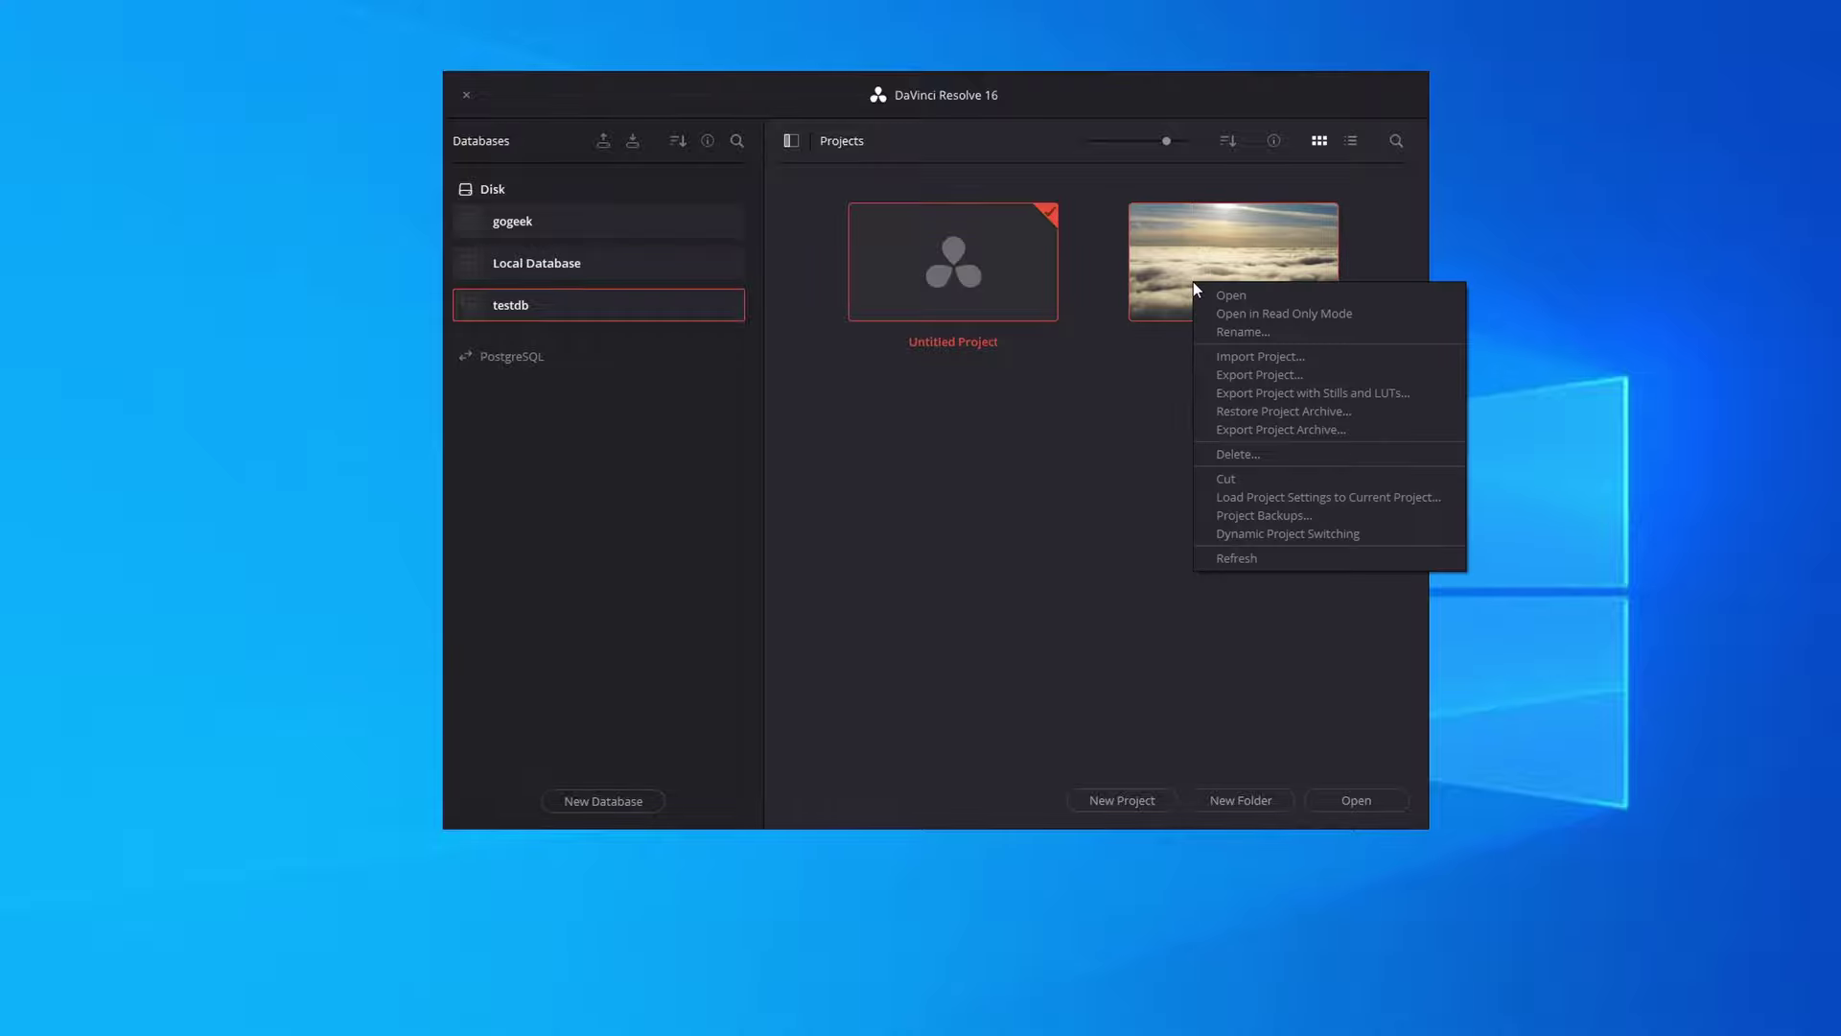
pyautogui.click(1254, 452)
pyautogui.click(1090, 587)
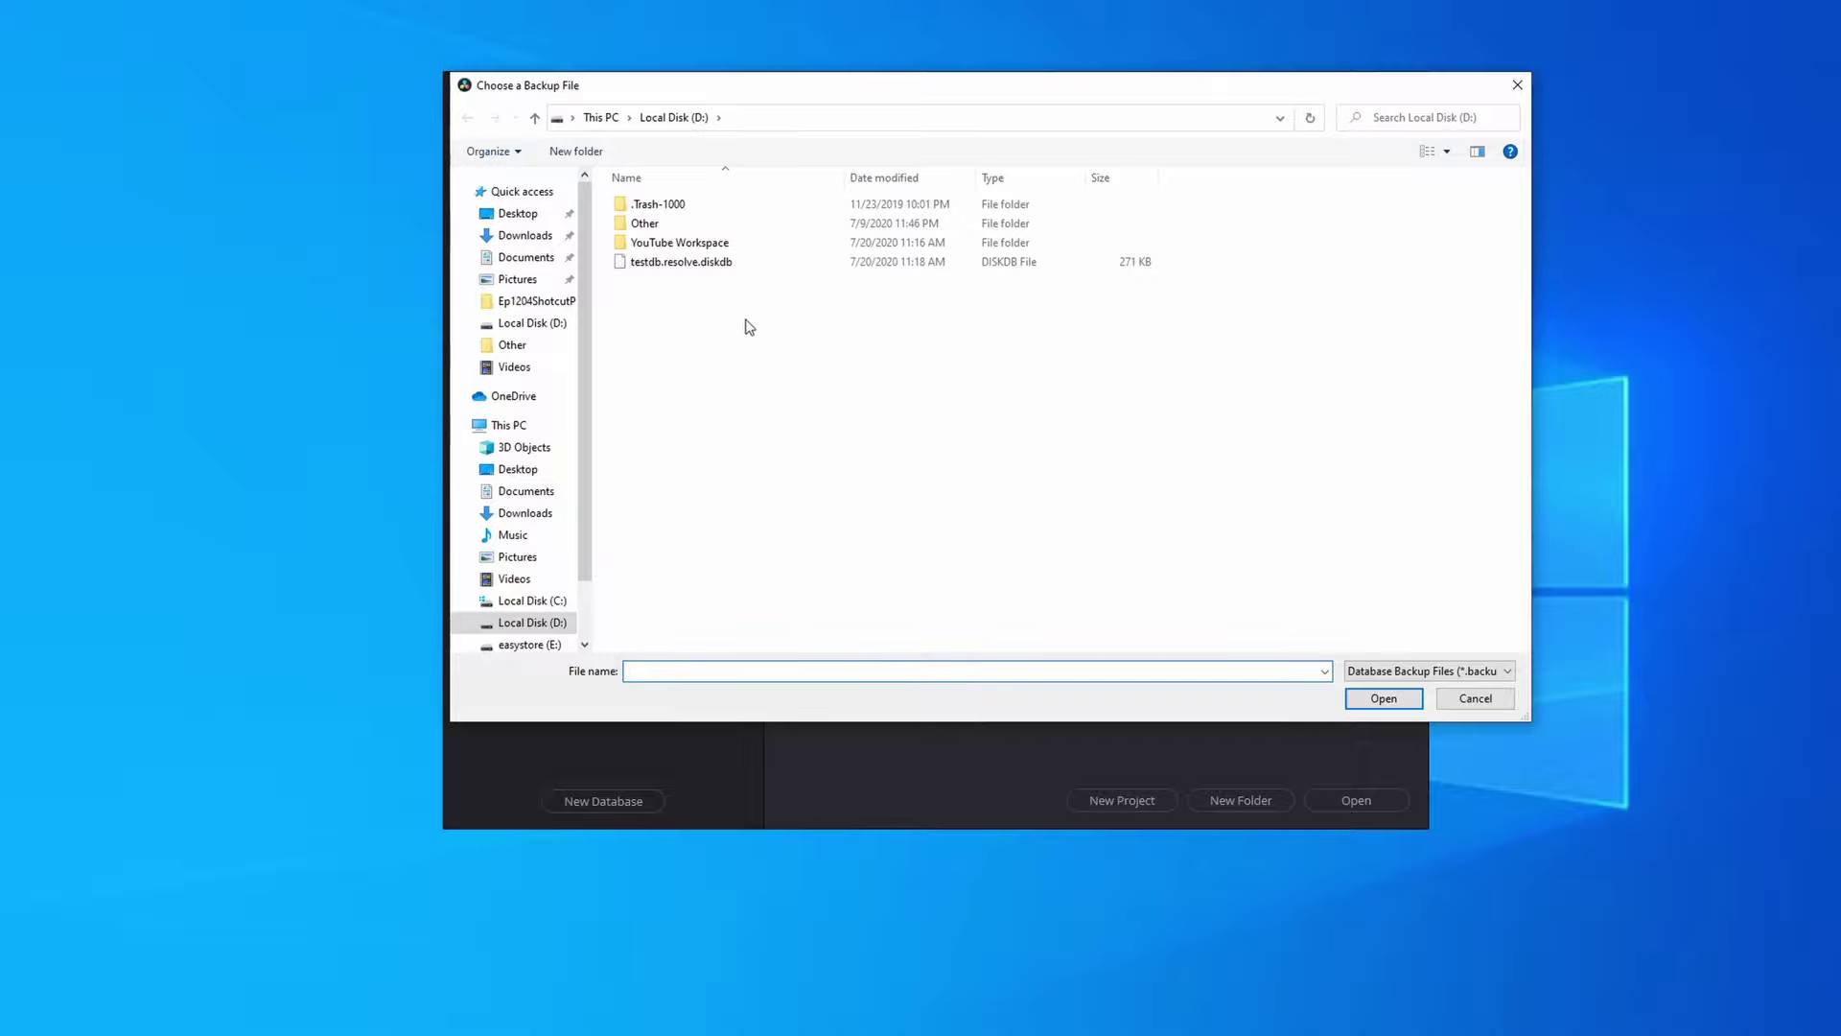
# Choose testdb.resolve.diskdb as the backup to restore, cancel the new database setup, and disconnect the testdb database.
pyautogui.click(707, 269)
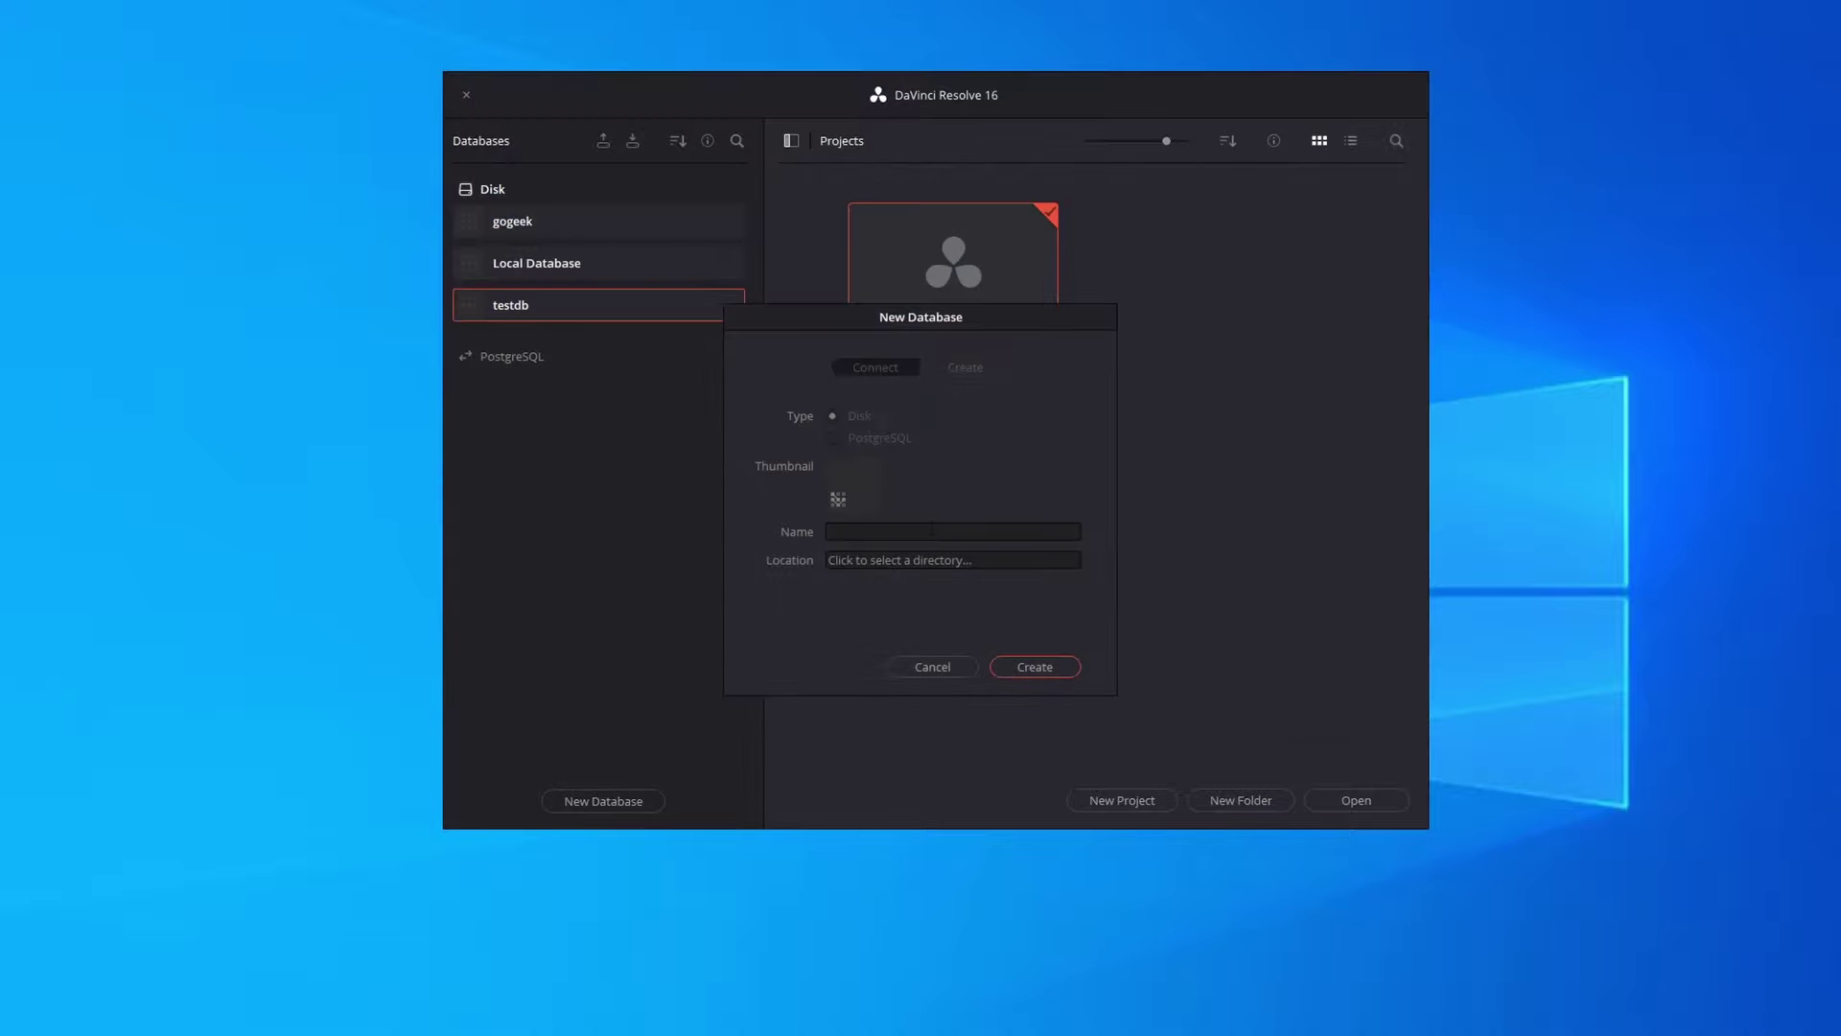
pyautogui.click(924, 670)
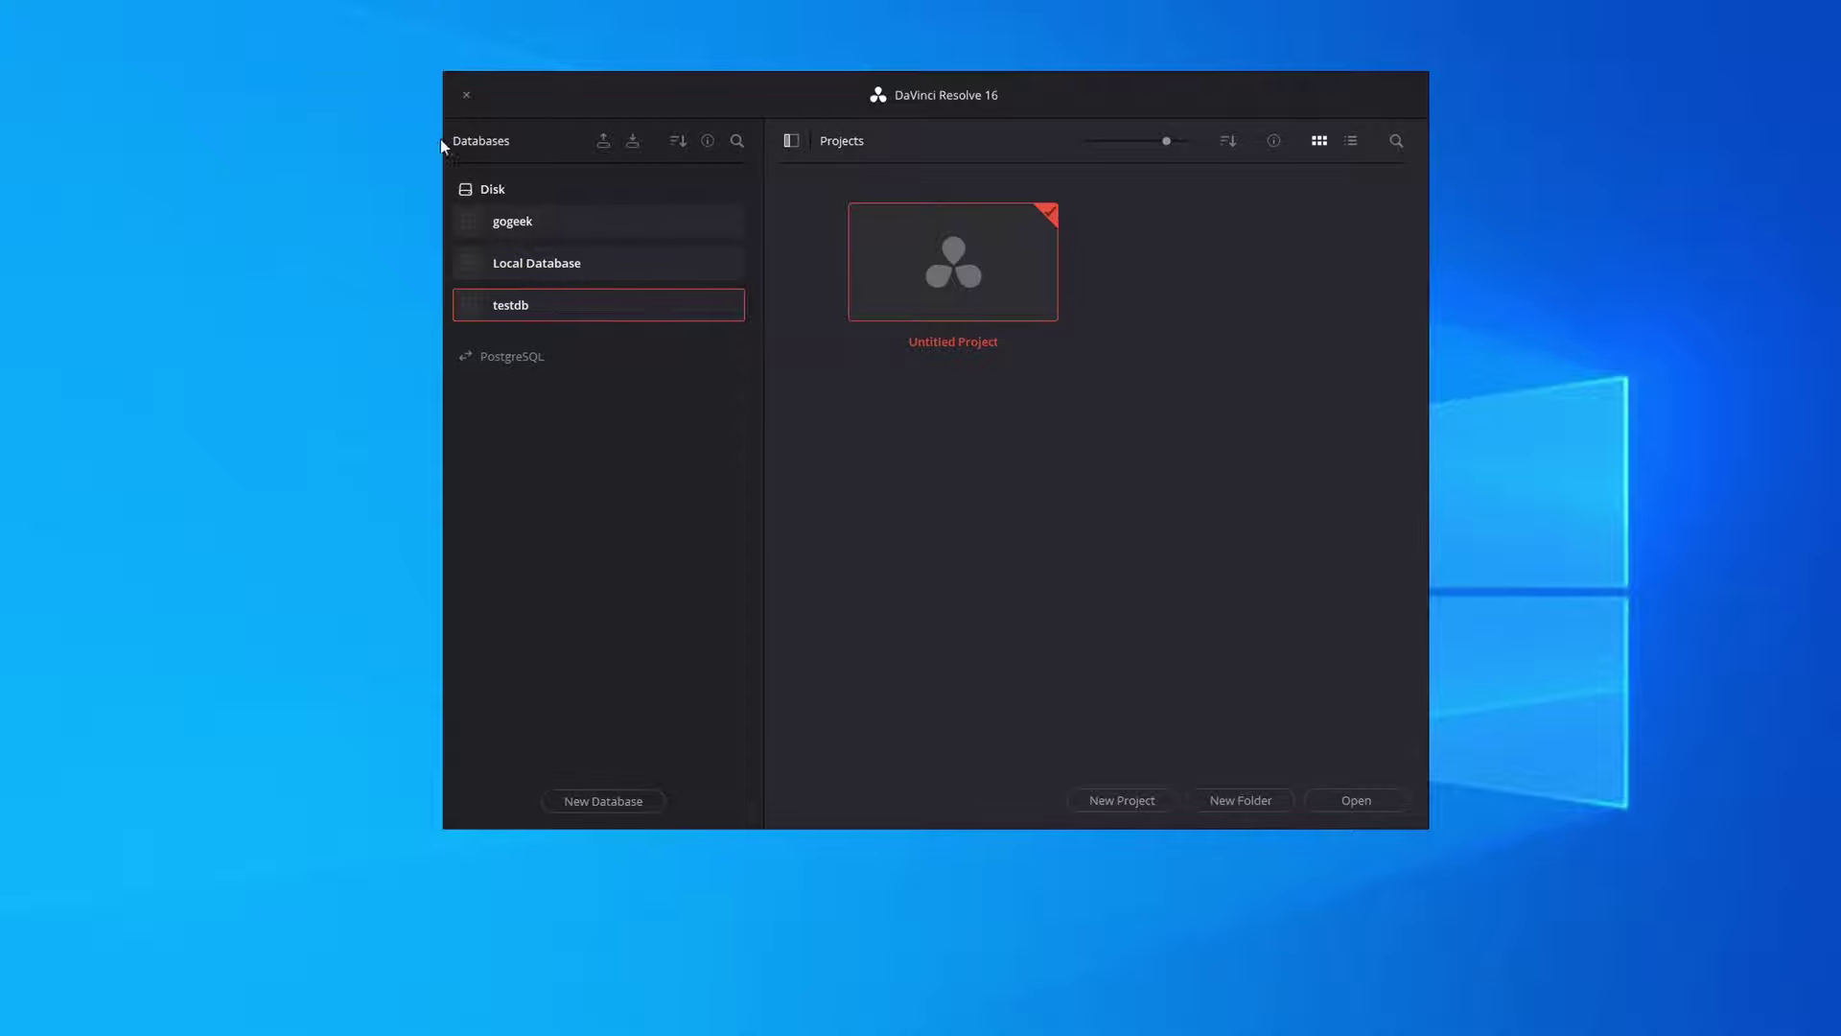
pyautogui.rightClick(588, 310)
pyautogui.click(643, 343)
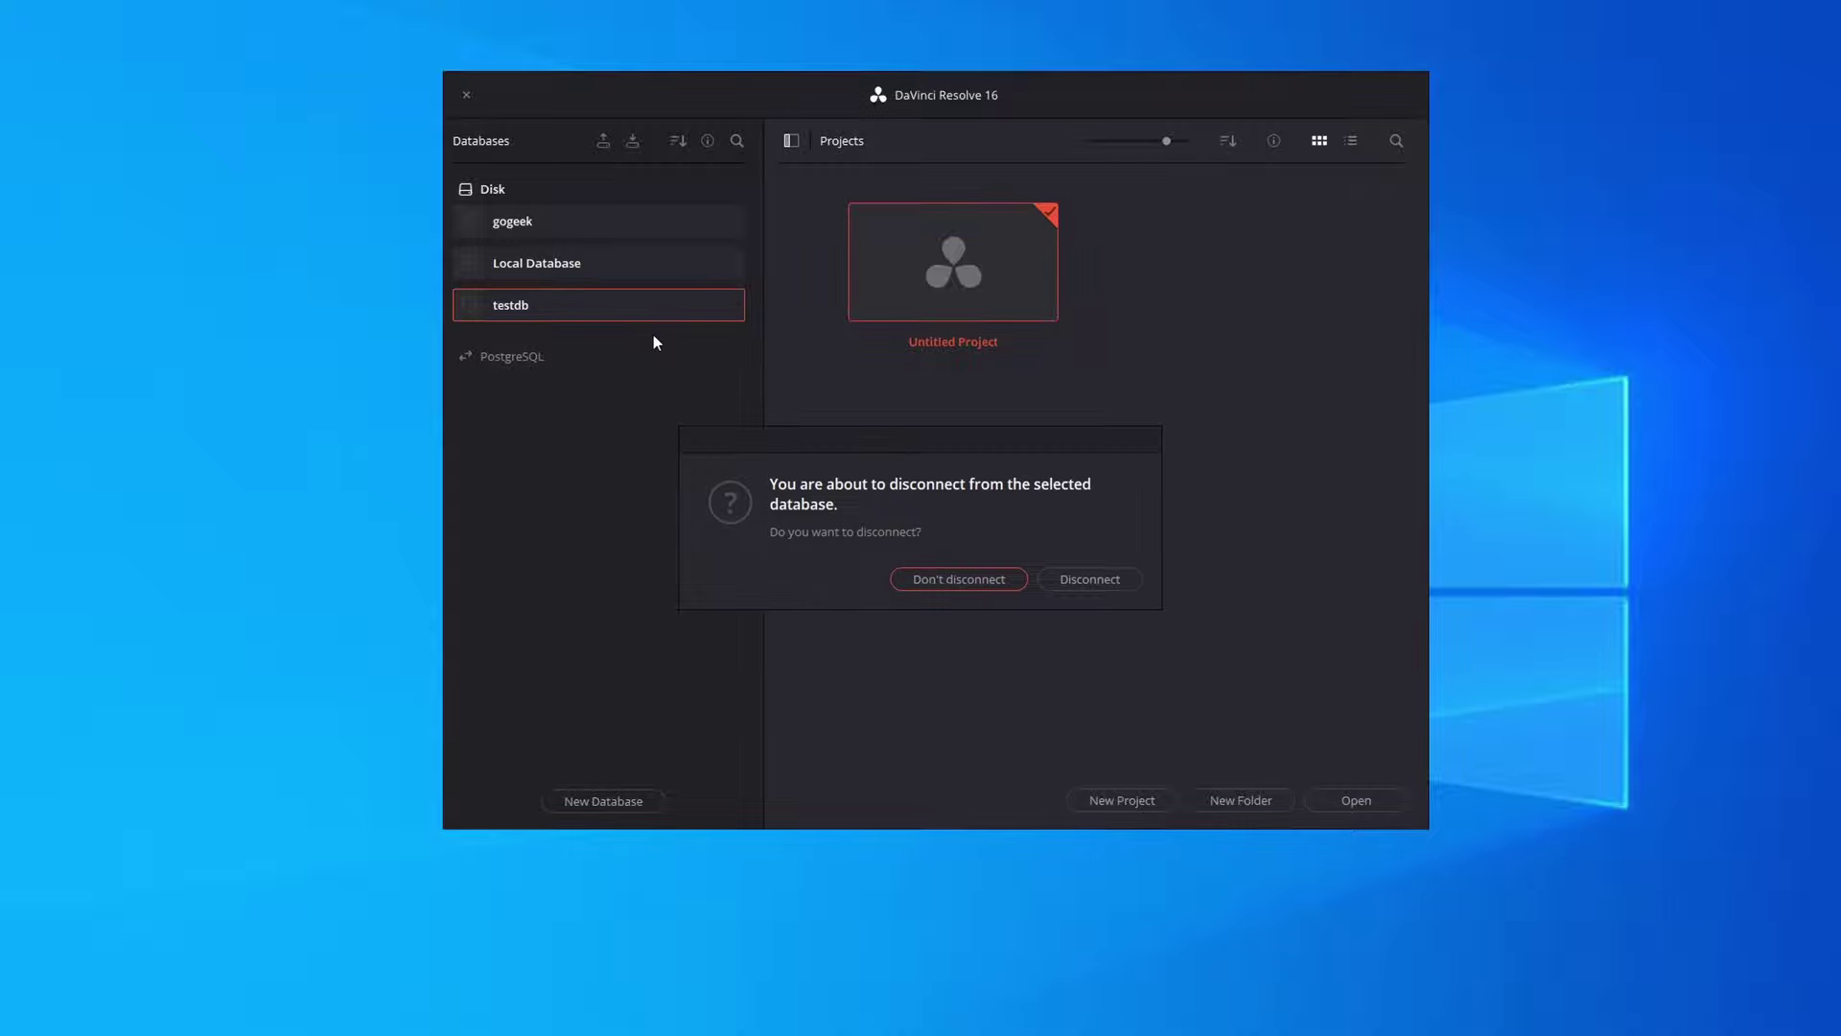
pyautogui.click(1090, 580)
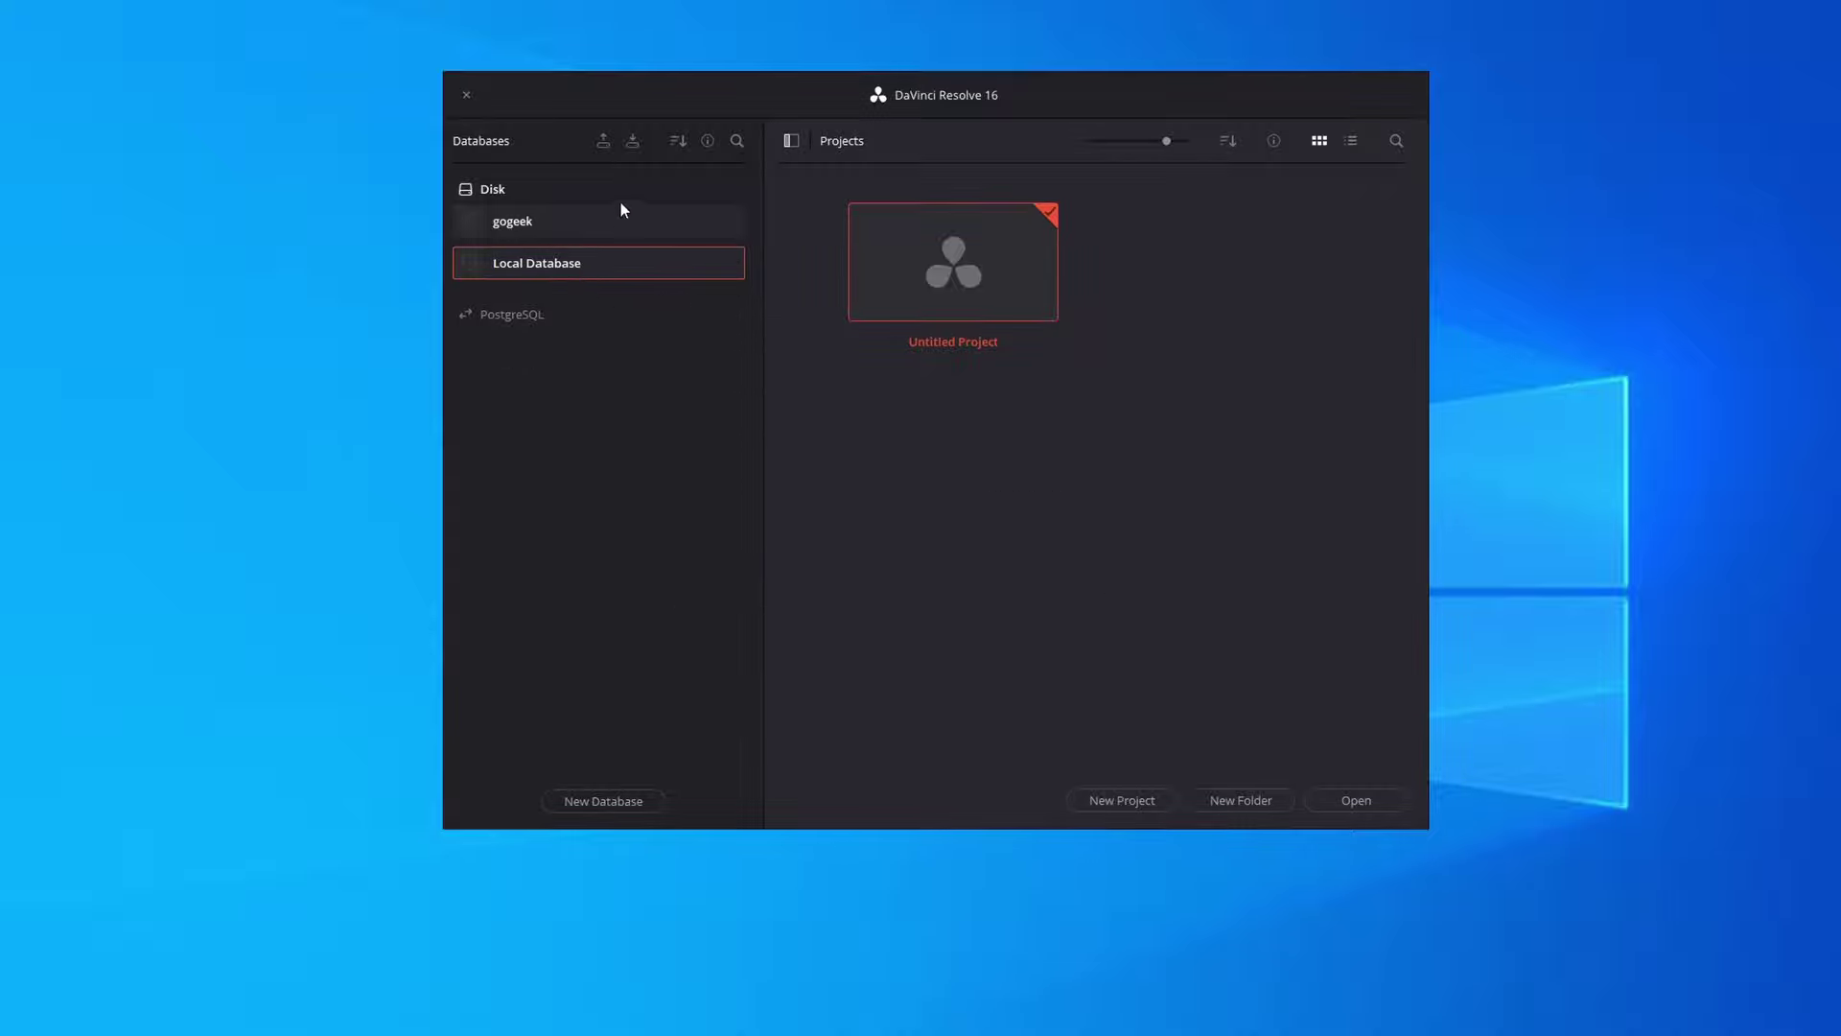
# Start a database restore from testdb.resolve.diskdb on Local Disk (D:) and name the new database testdb2.
pyautogui.click(633, 142)
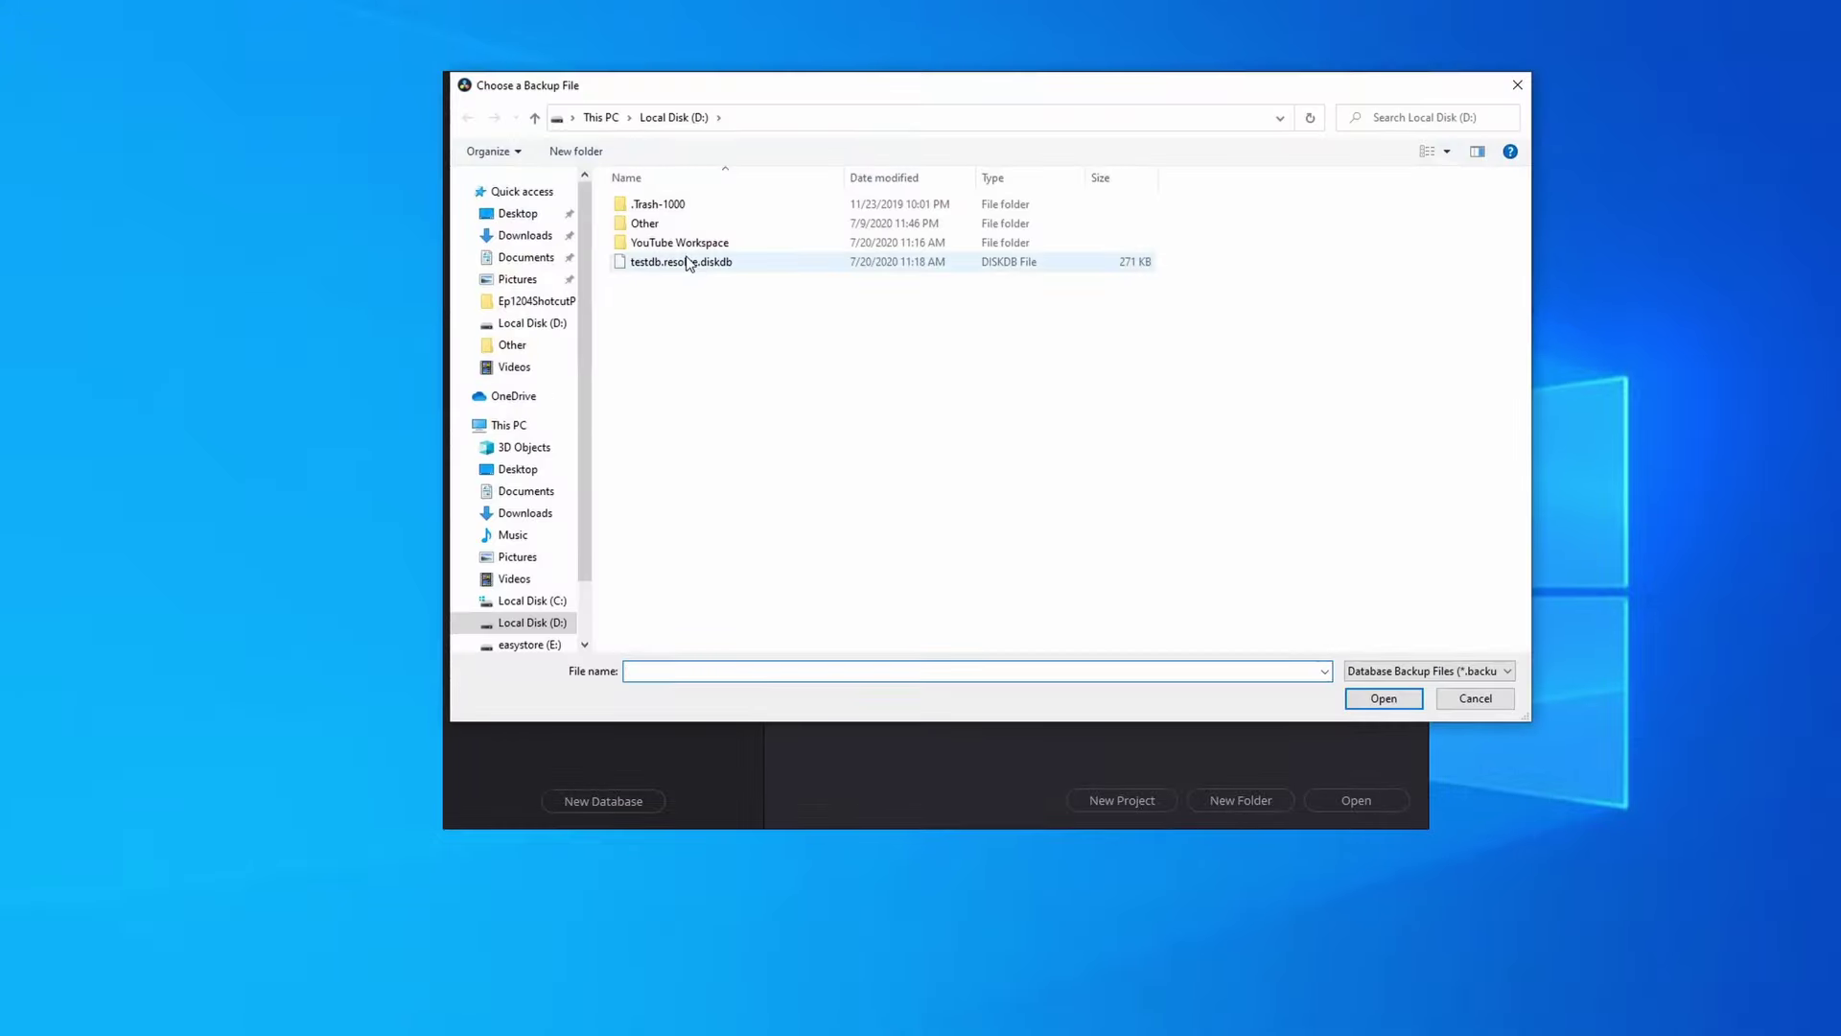
pyautogui.doubleClick(686, 263)
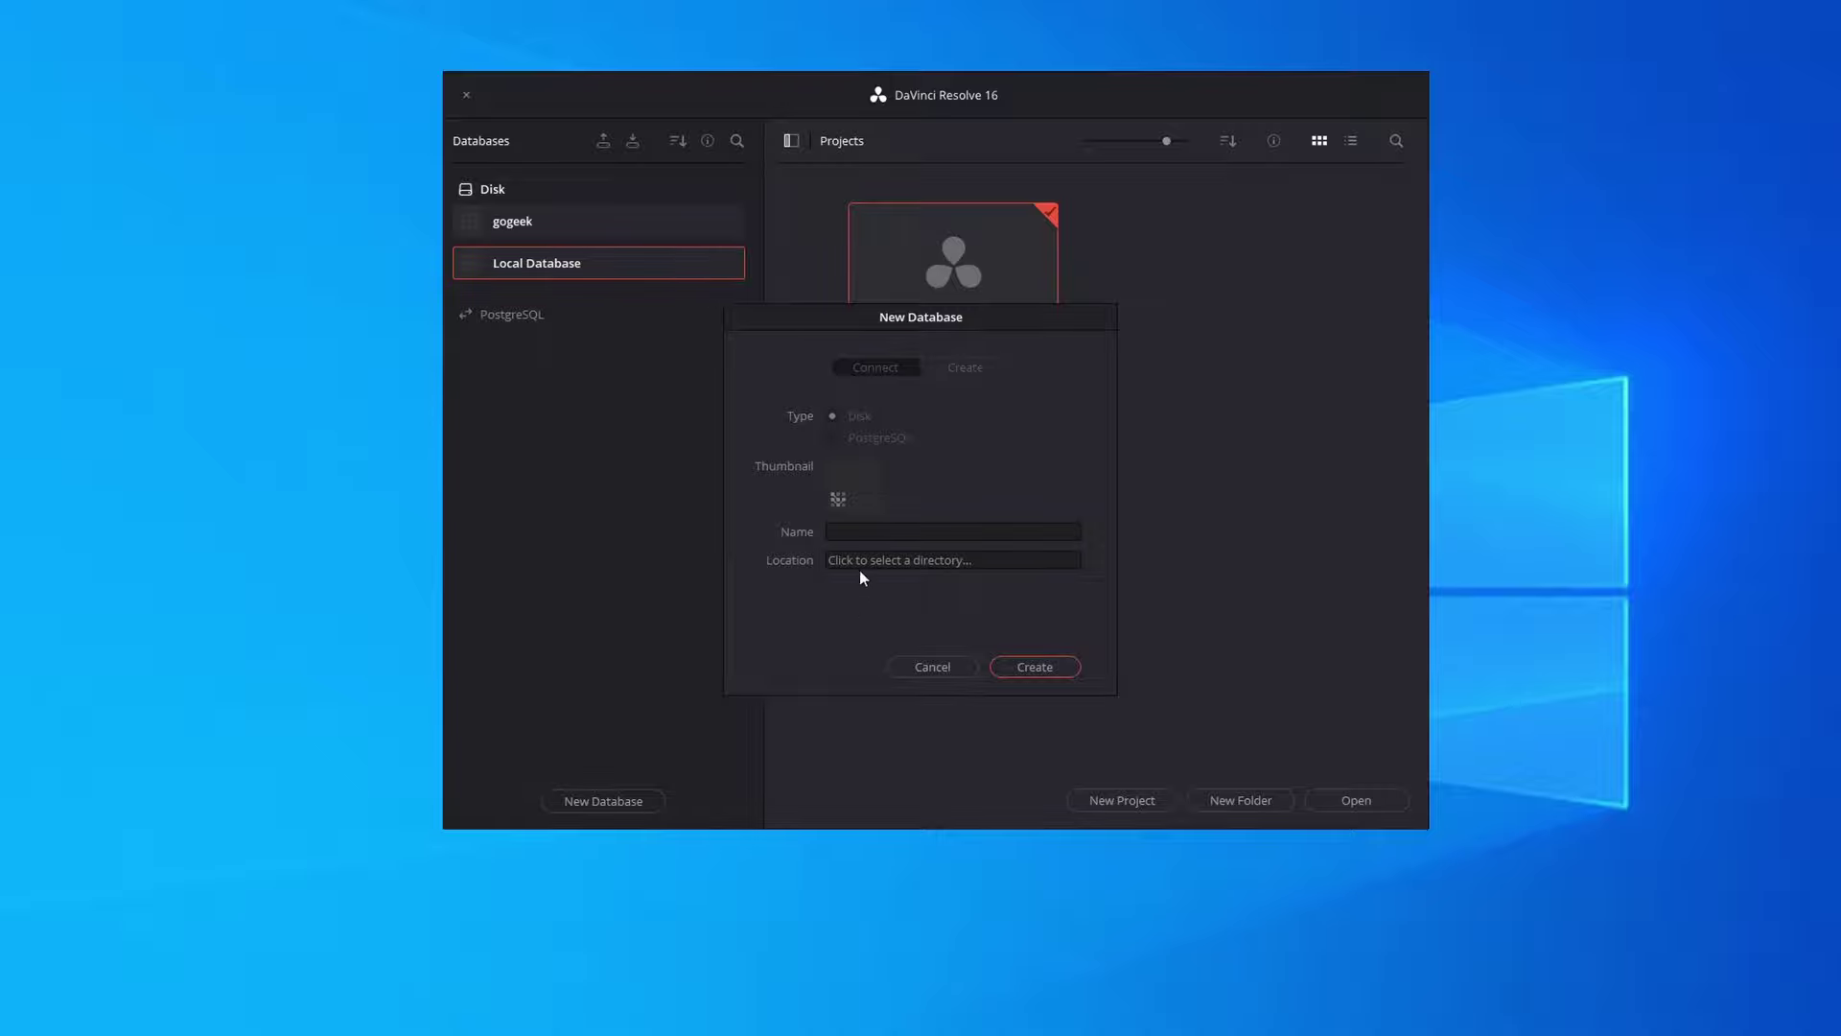
pyautogui.click(866, 530)
pyautogui.write('testdb2')
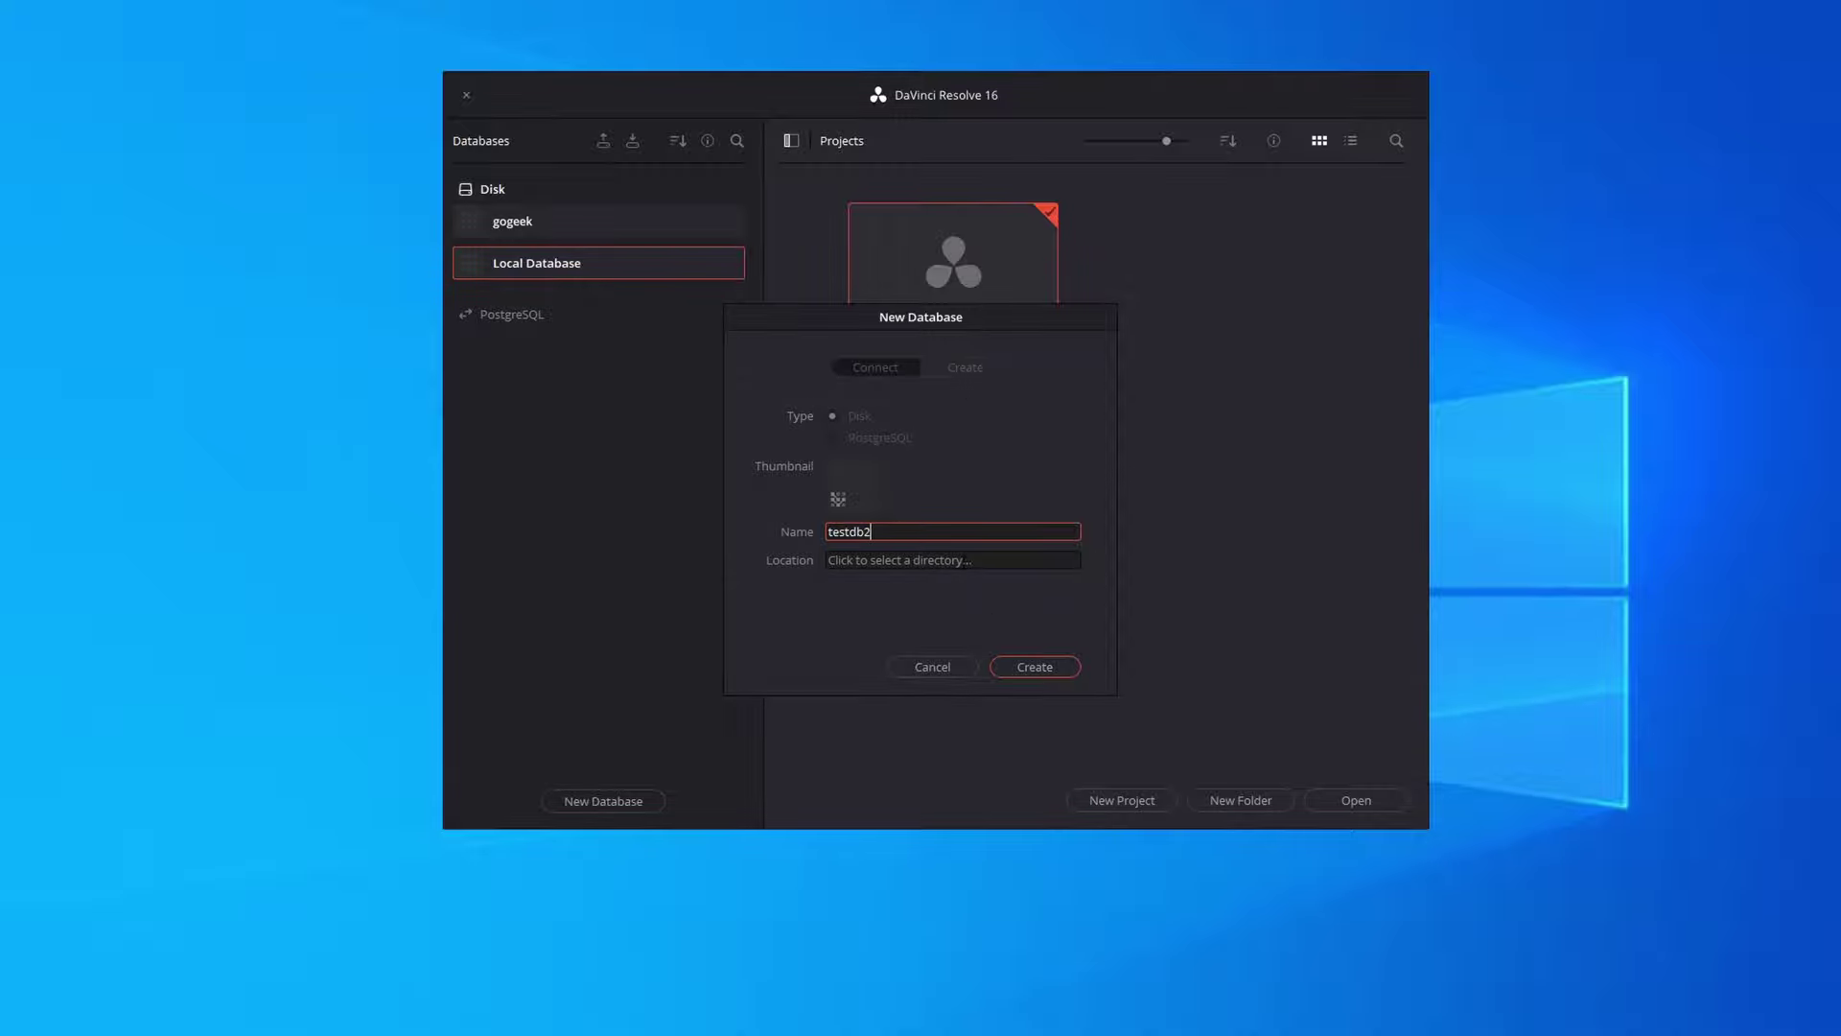
# Create a folder named TestDB2 on Local Disk (D:) and set it as the new database's location.
pyautogui.click(963, 562)
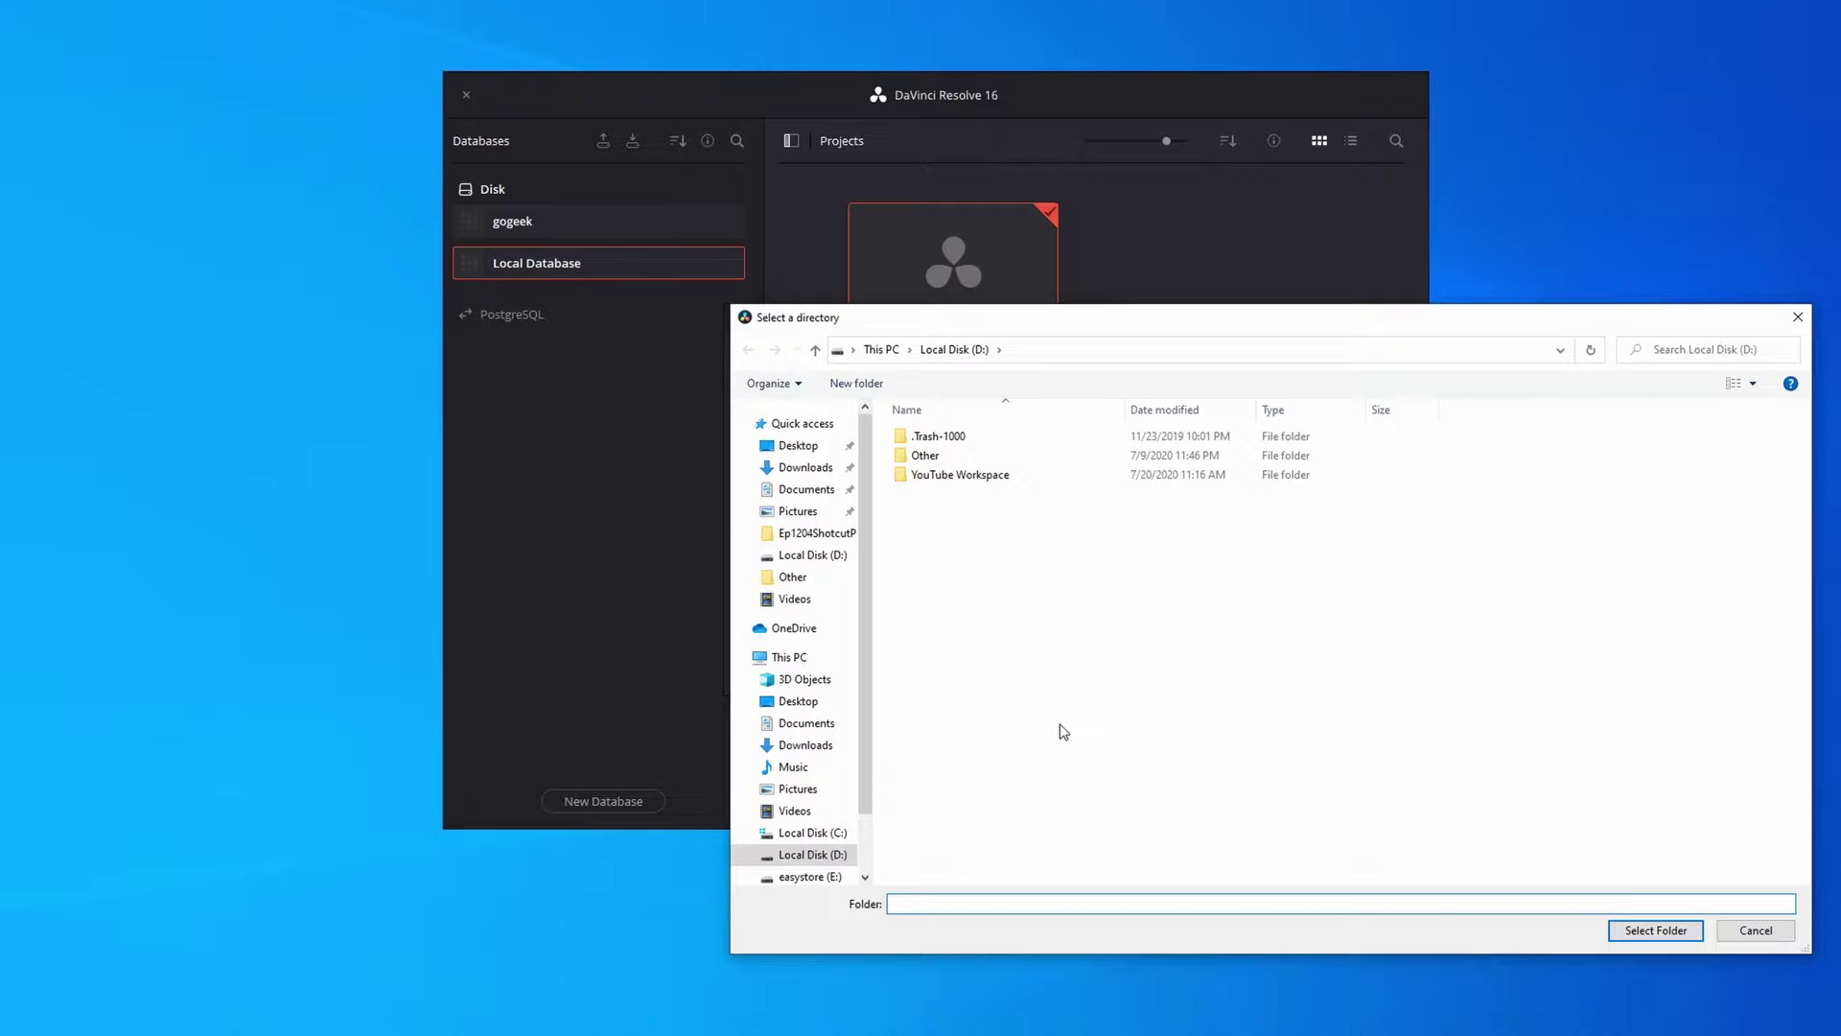
pyautogui.rightClick(1252, 706)
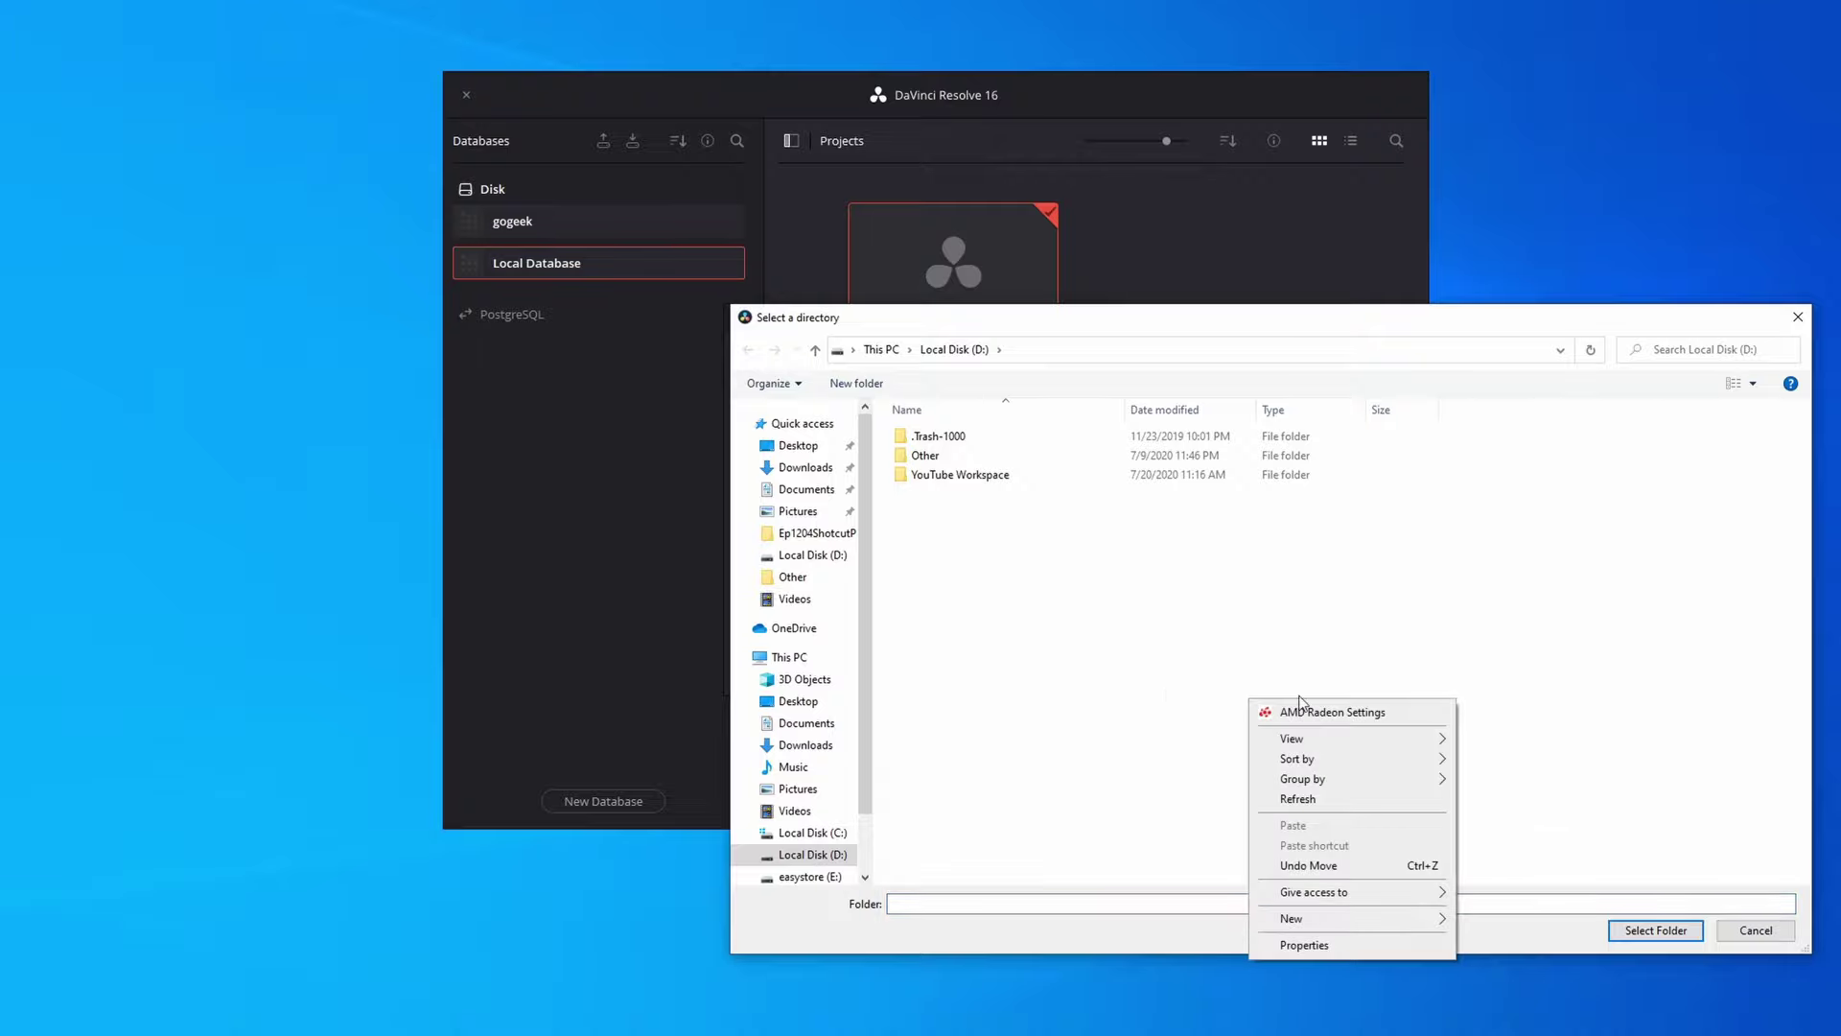
pyautogui.moveTo(1343, 928)
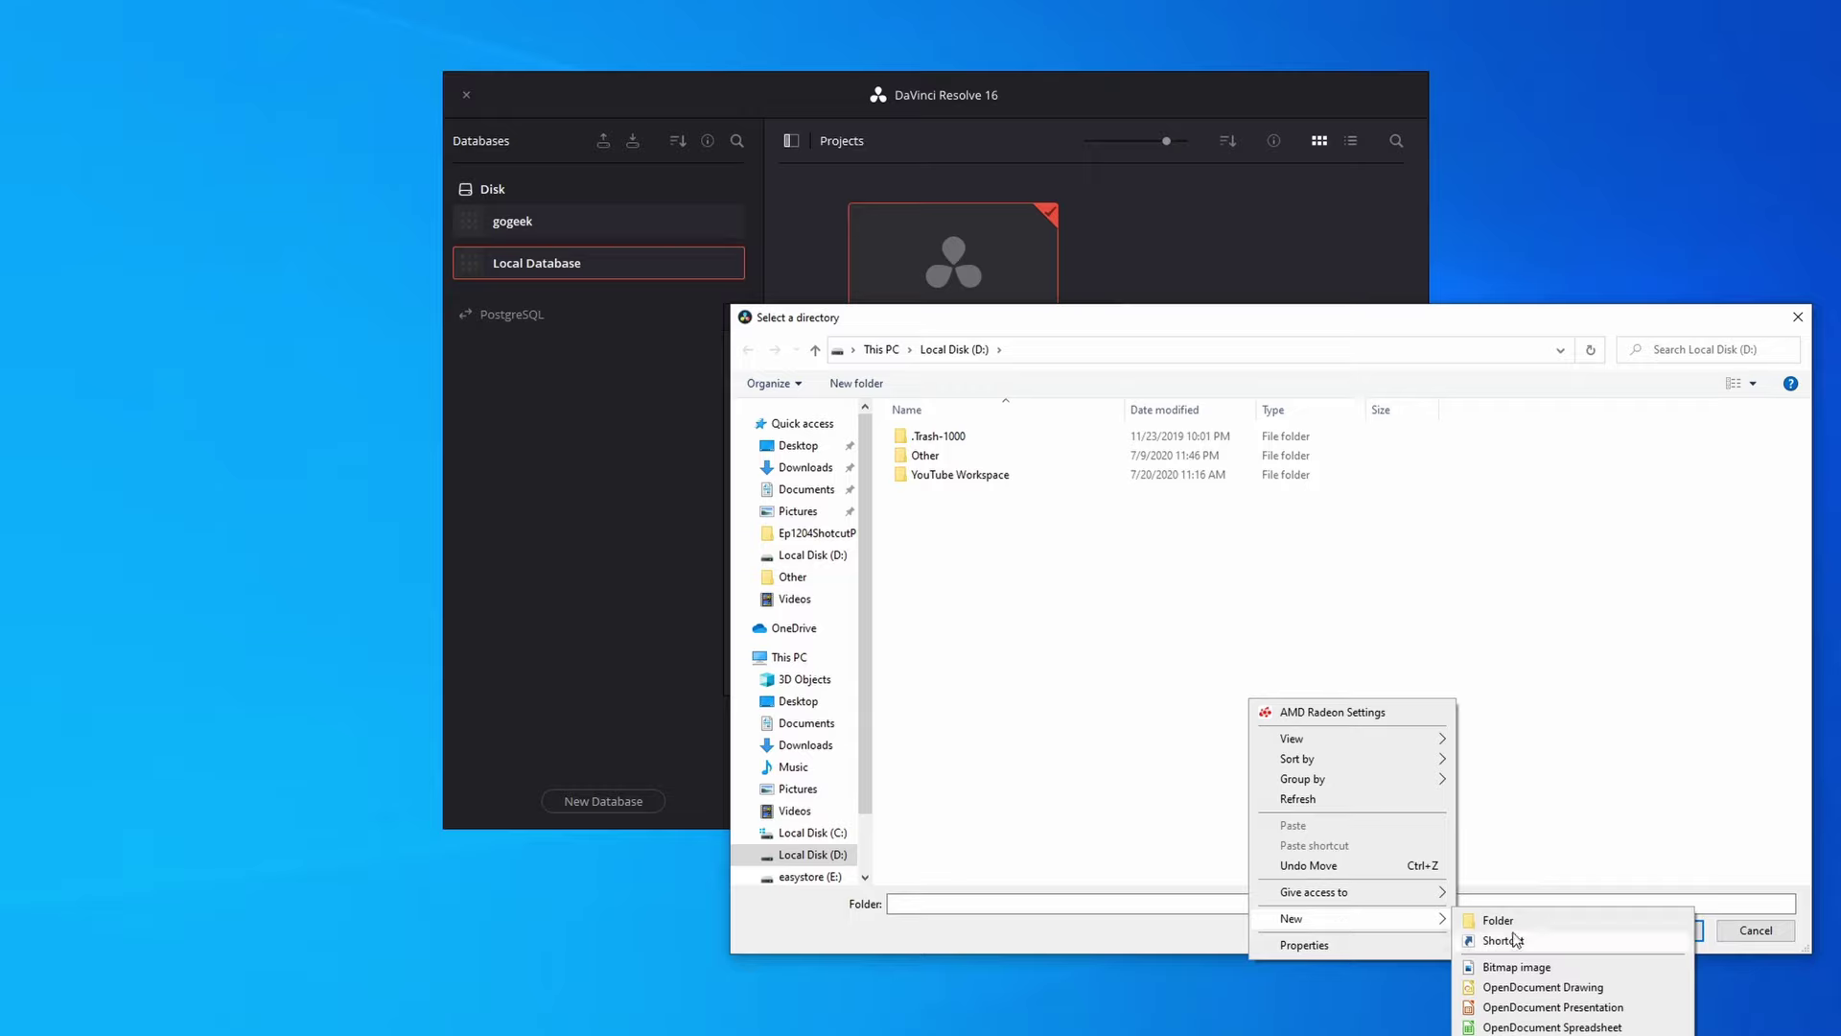
pyautogui.click(1496, 917)
pyautogui.write('Tes')
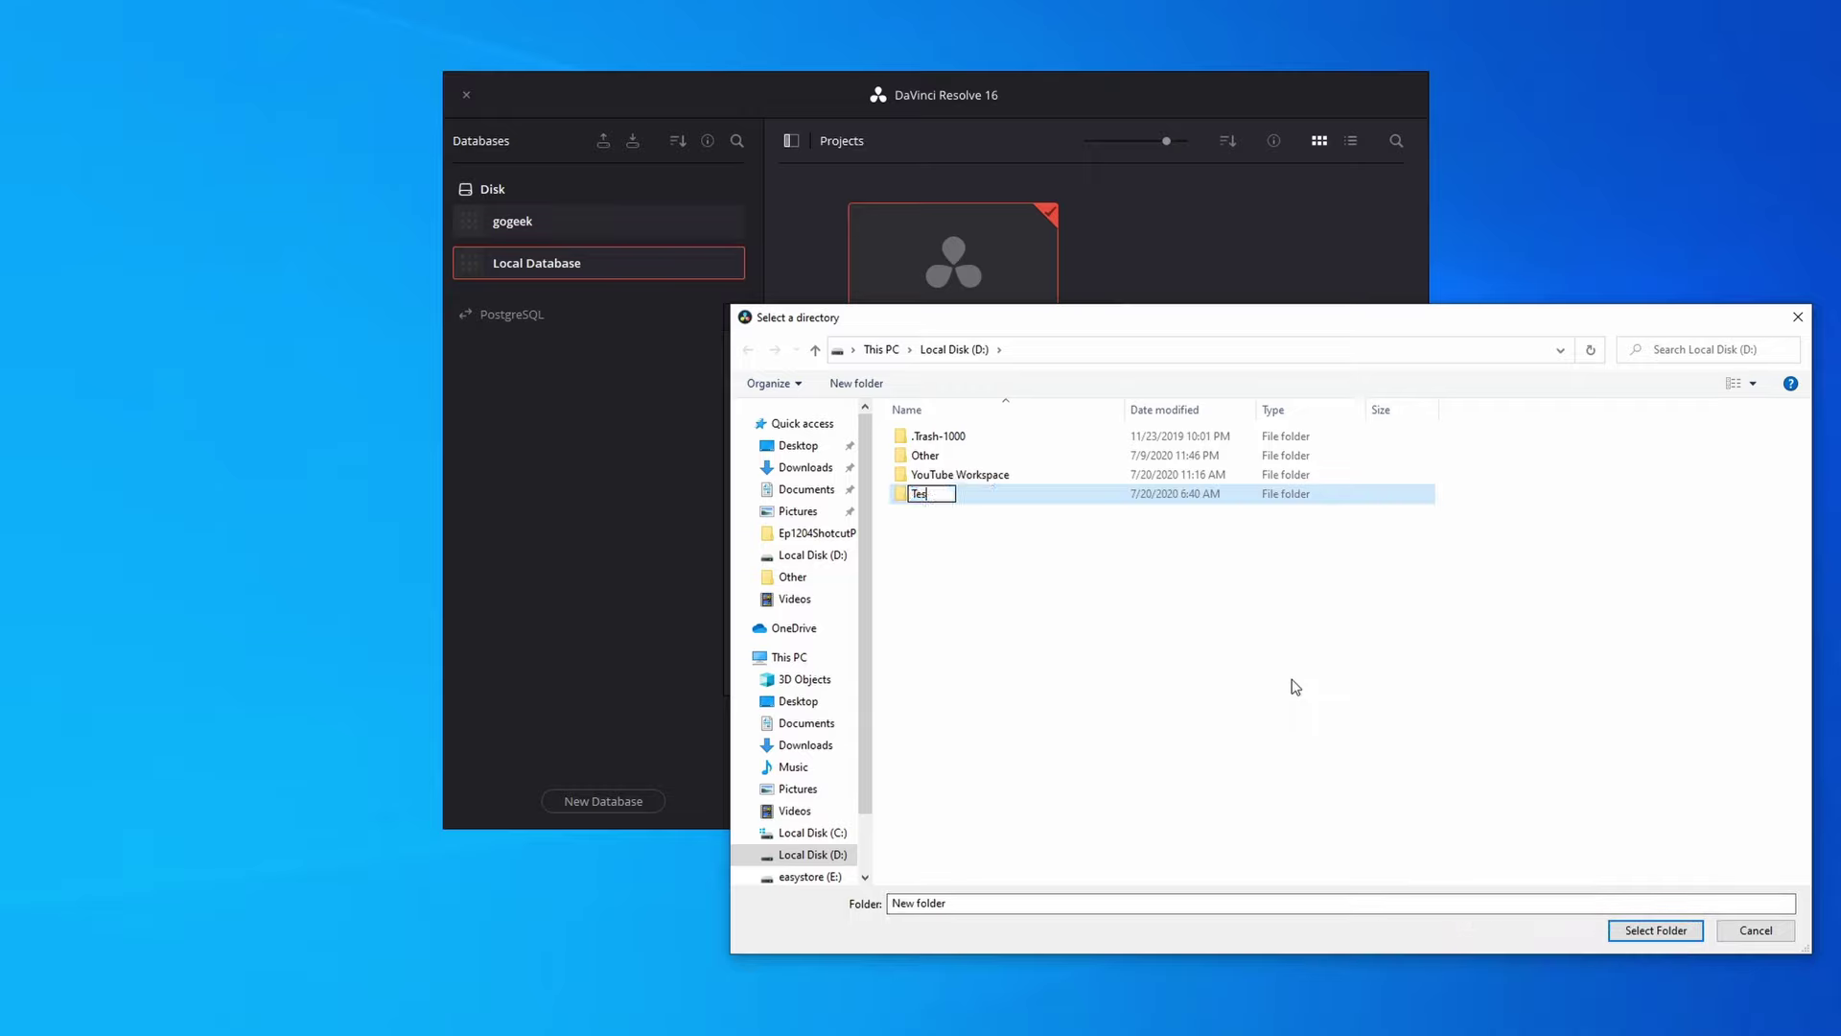
pyautogui.write('tDB2')
pyautogui.click(943, 497)
pyautogui.click(1642, 931)
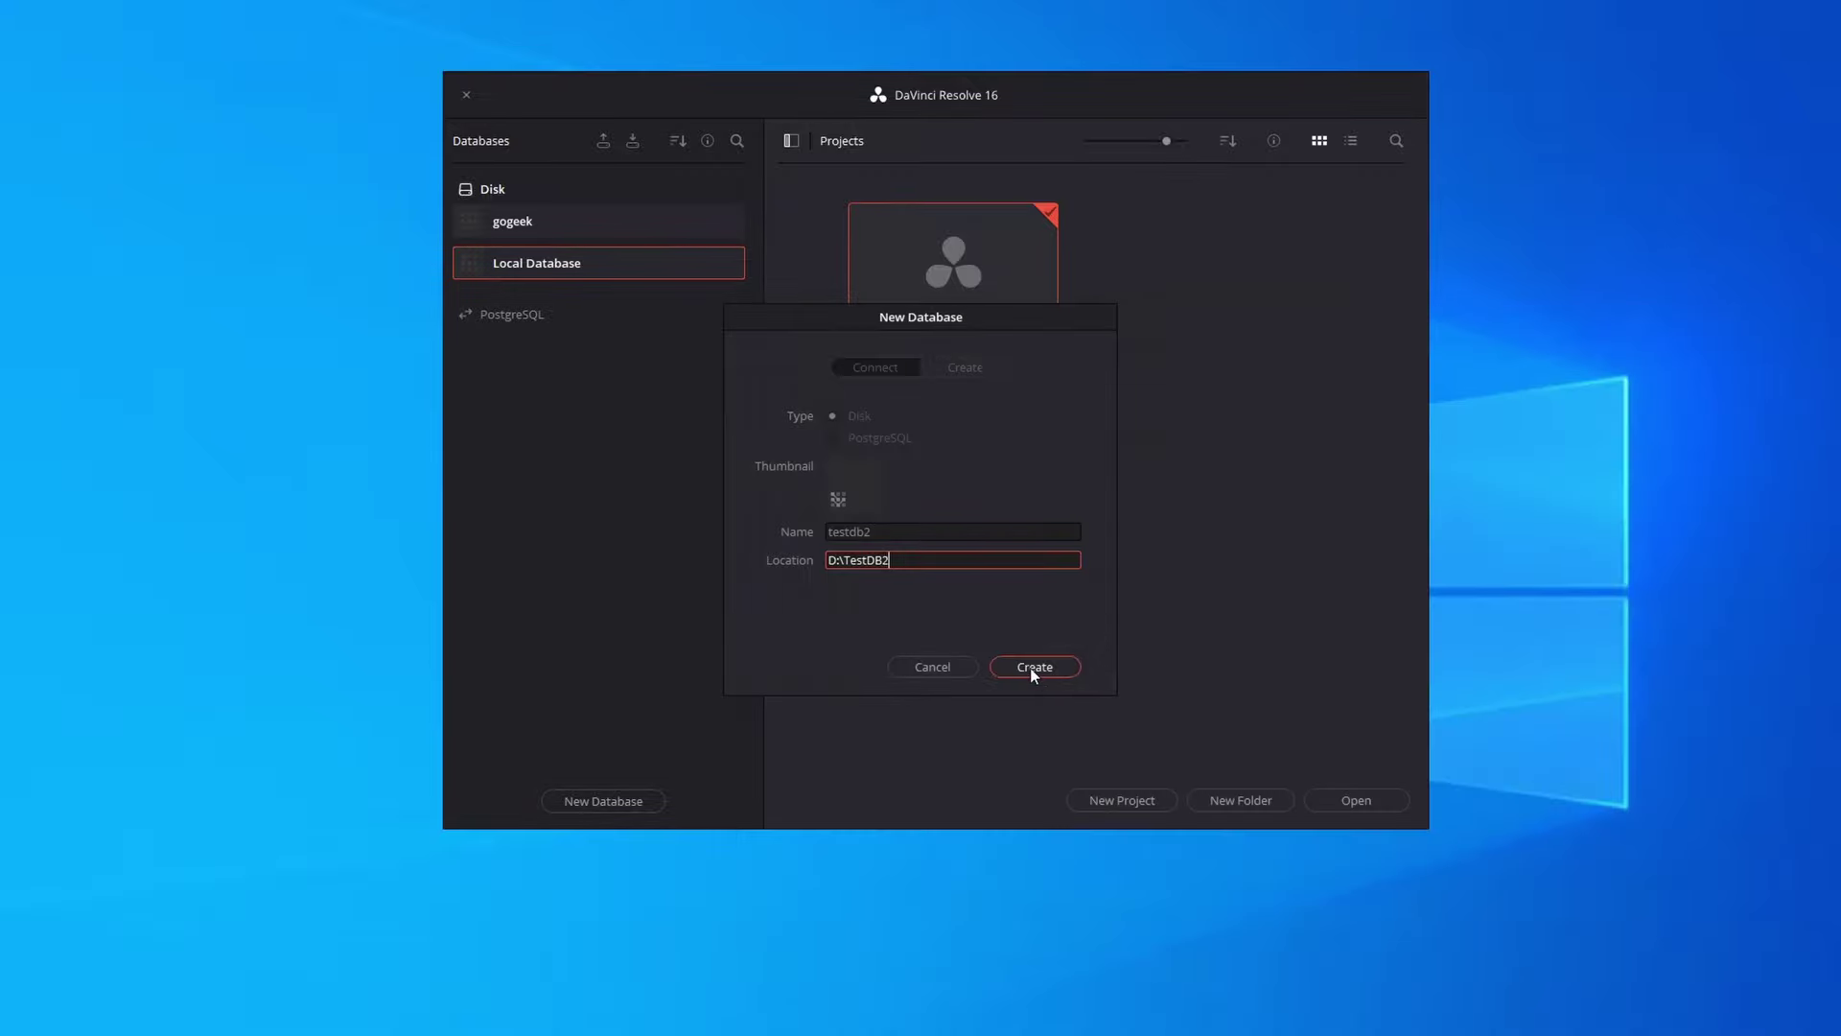
# Create testdb2 by restoring the backup into it, and switch to the testdb2 database.
pyautogui.click(1030, 667)
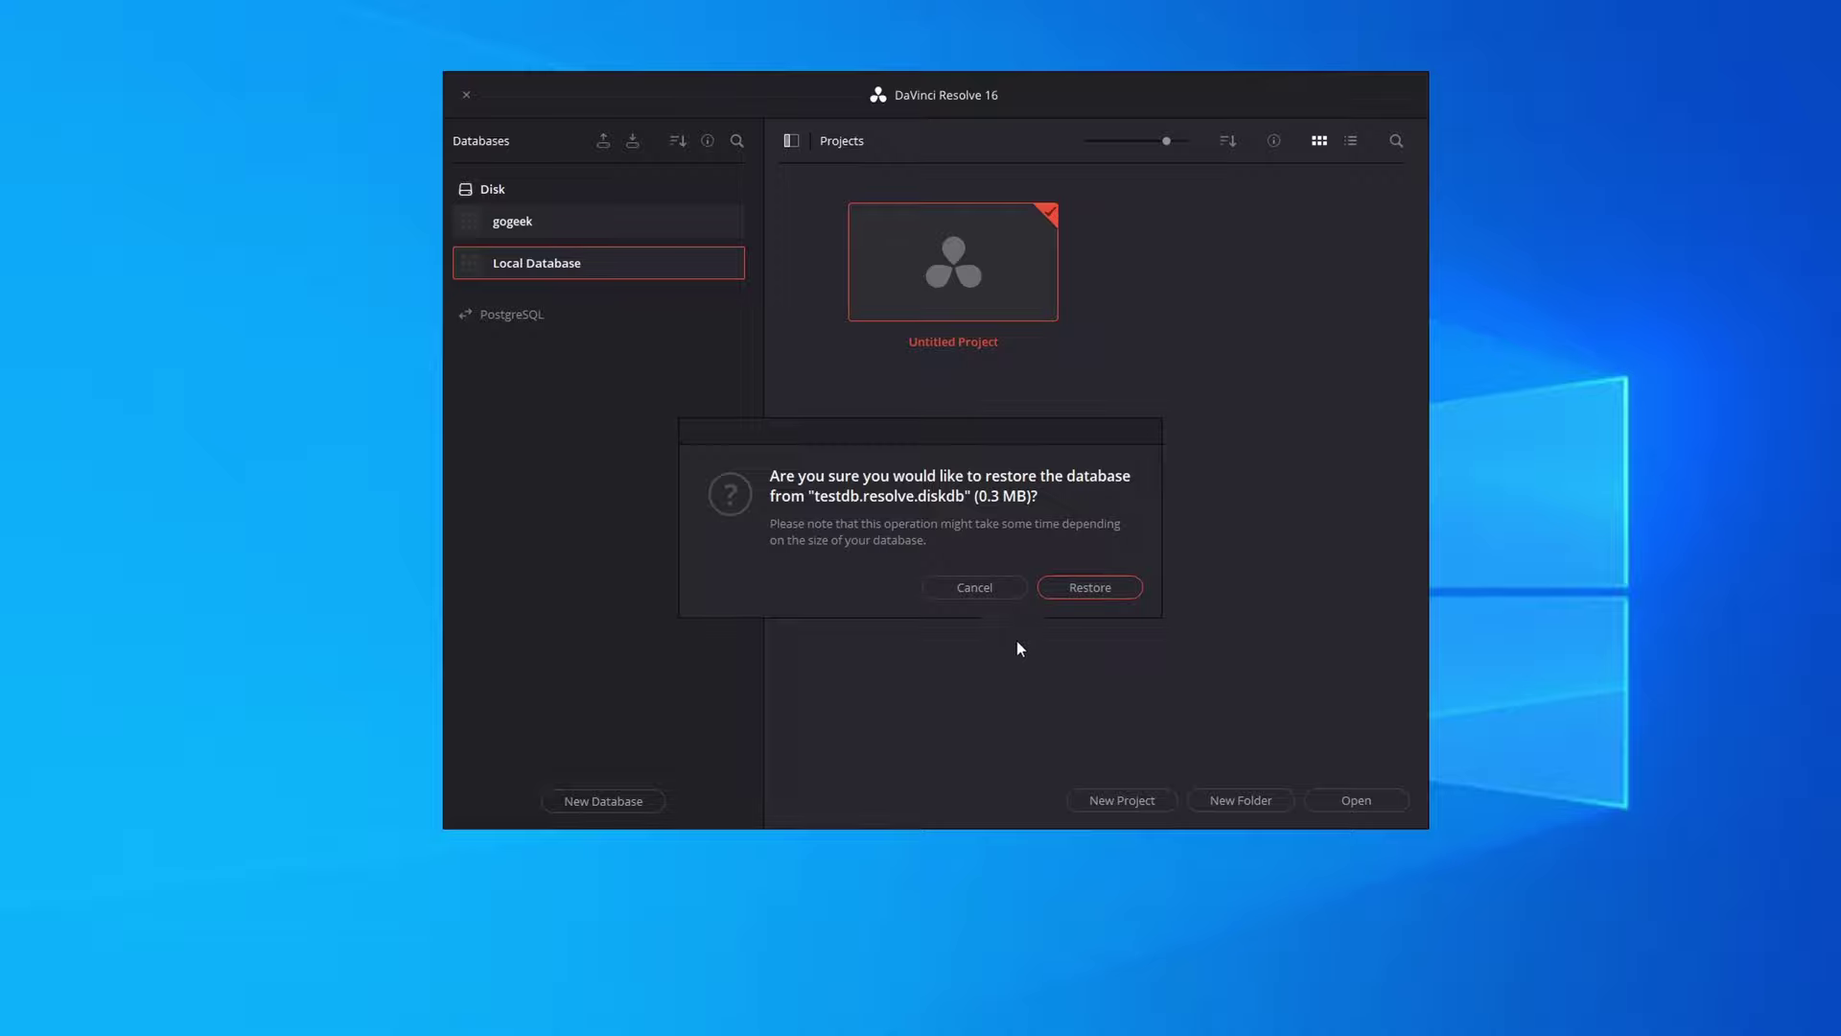
pyautogui.click(1071, 589)
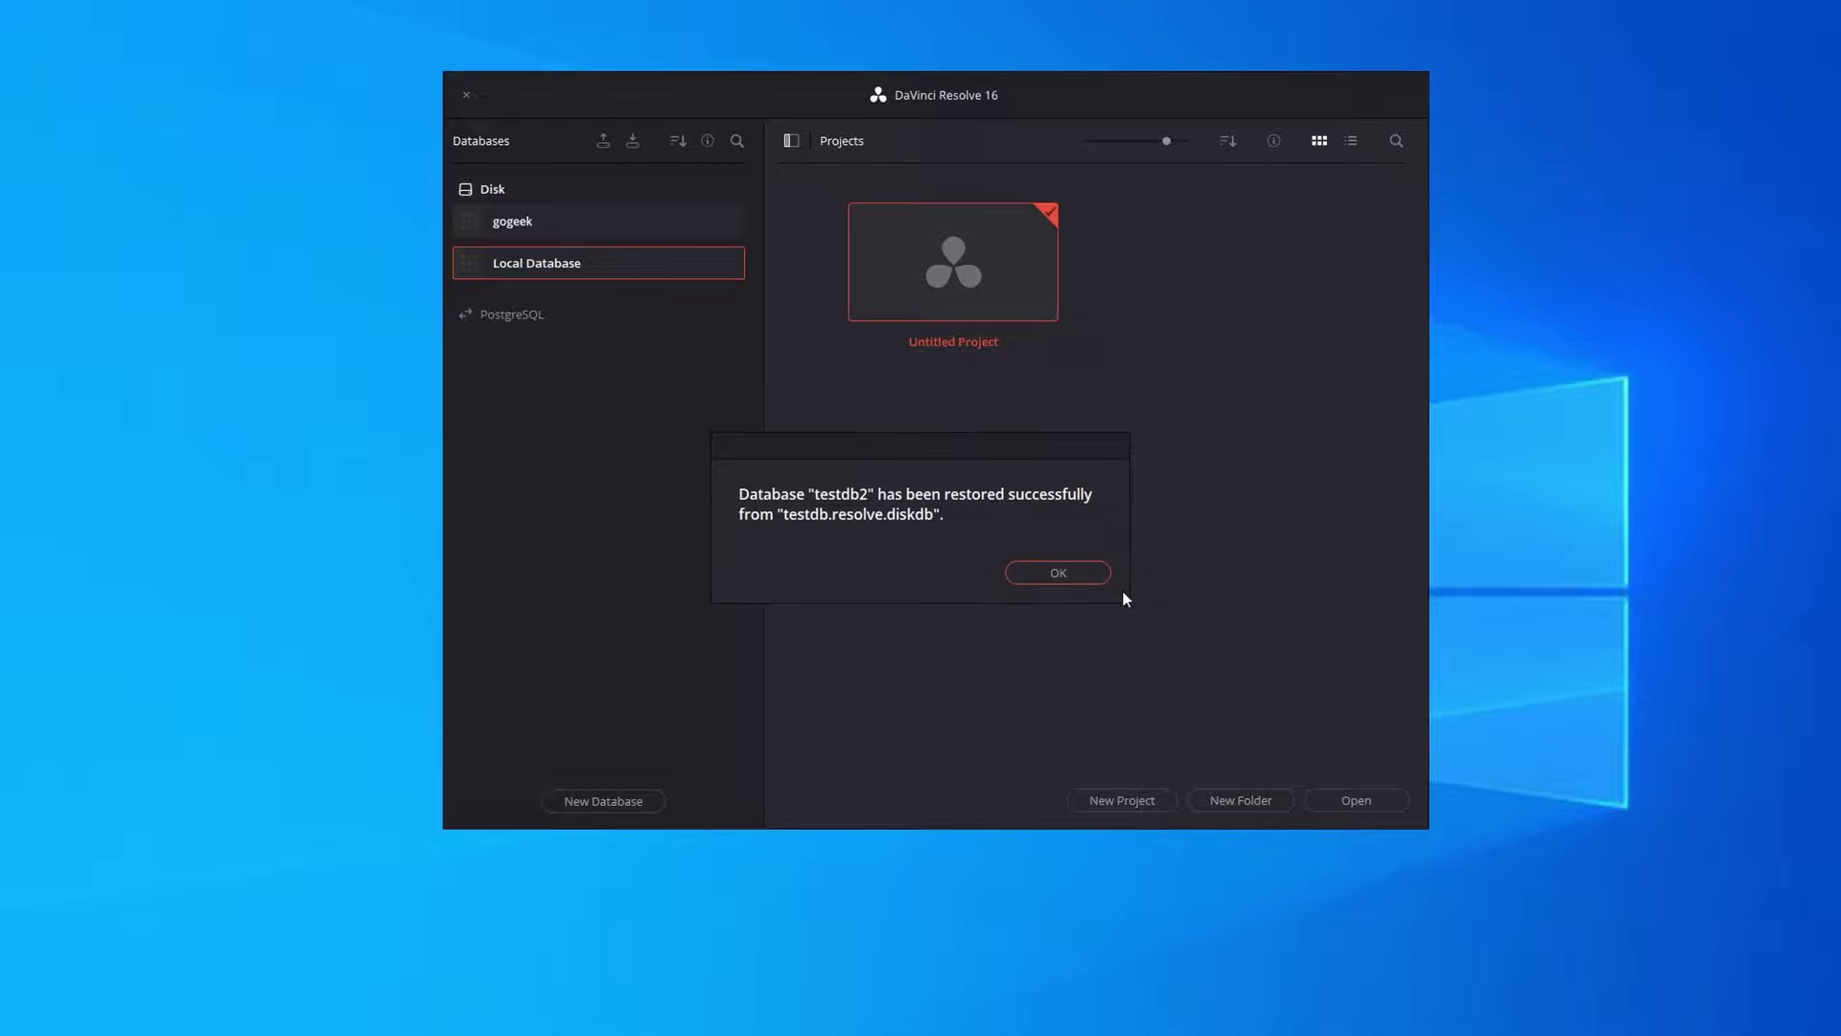
pyautogui.click(1067, 573)
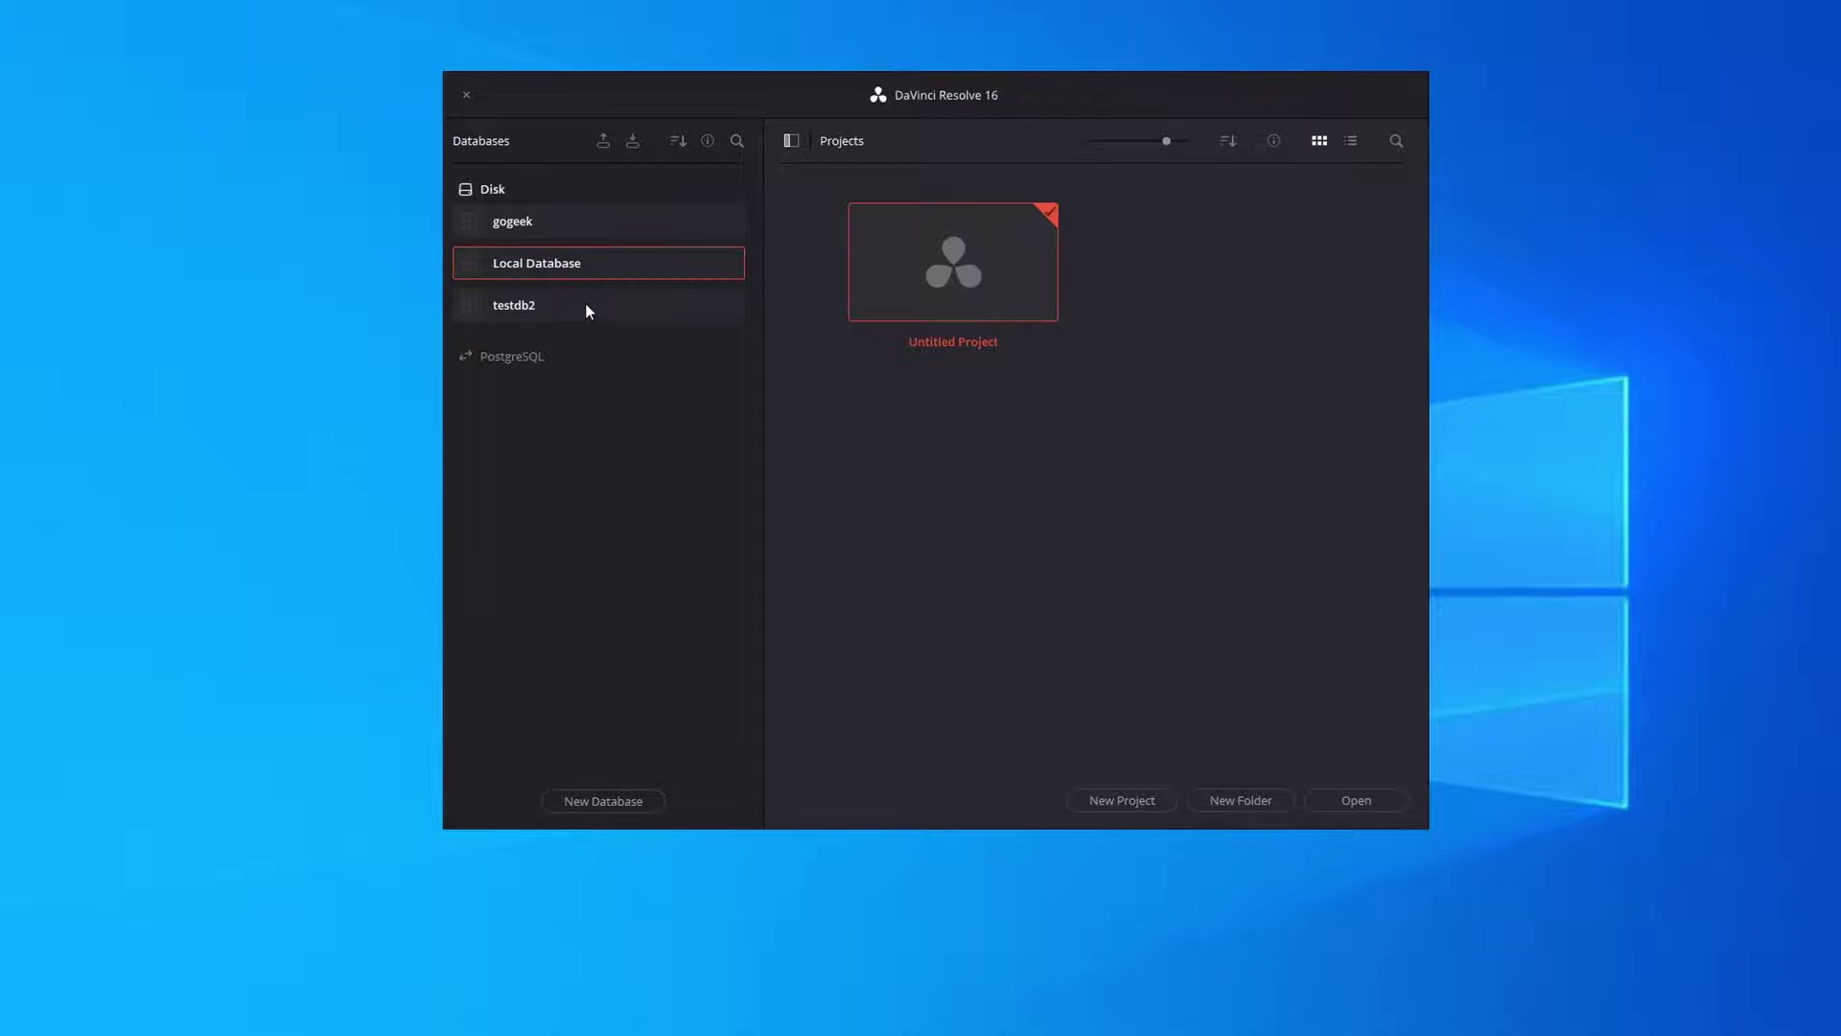
pyautogui.click(556, 303)
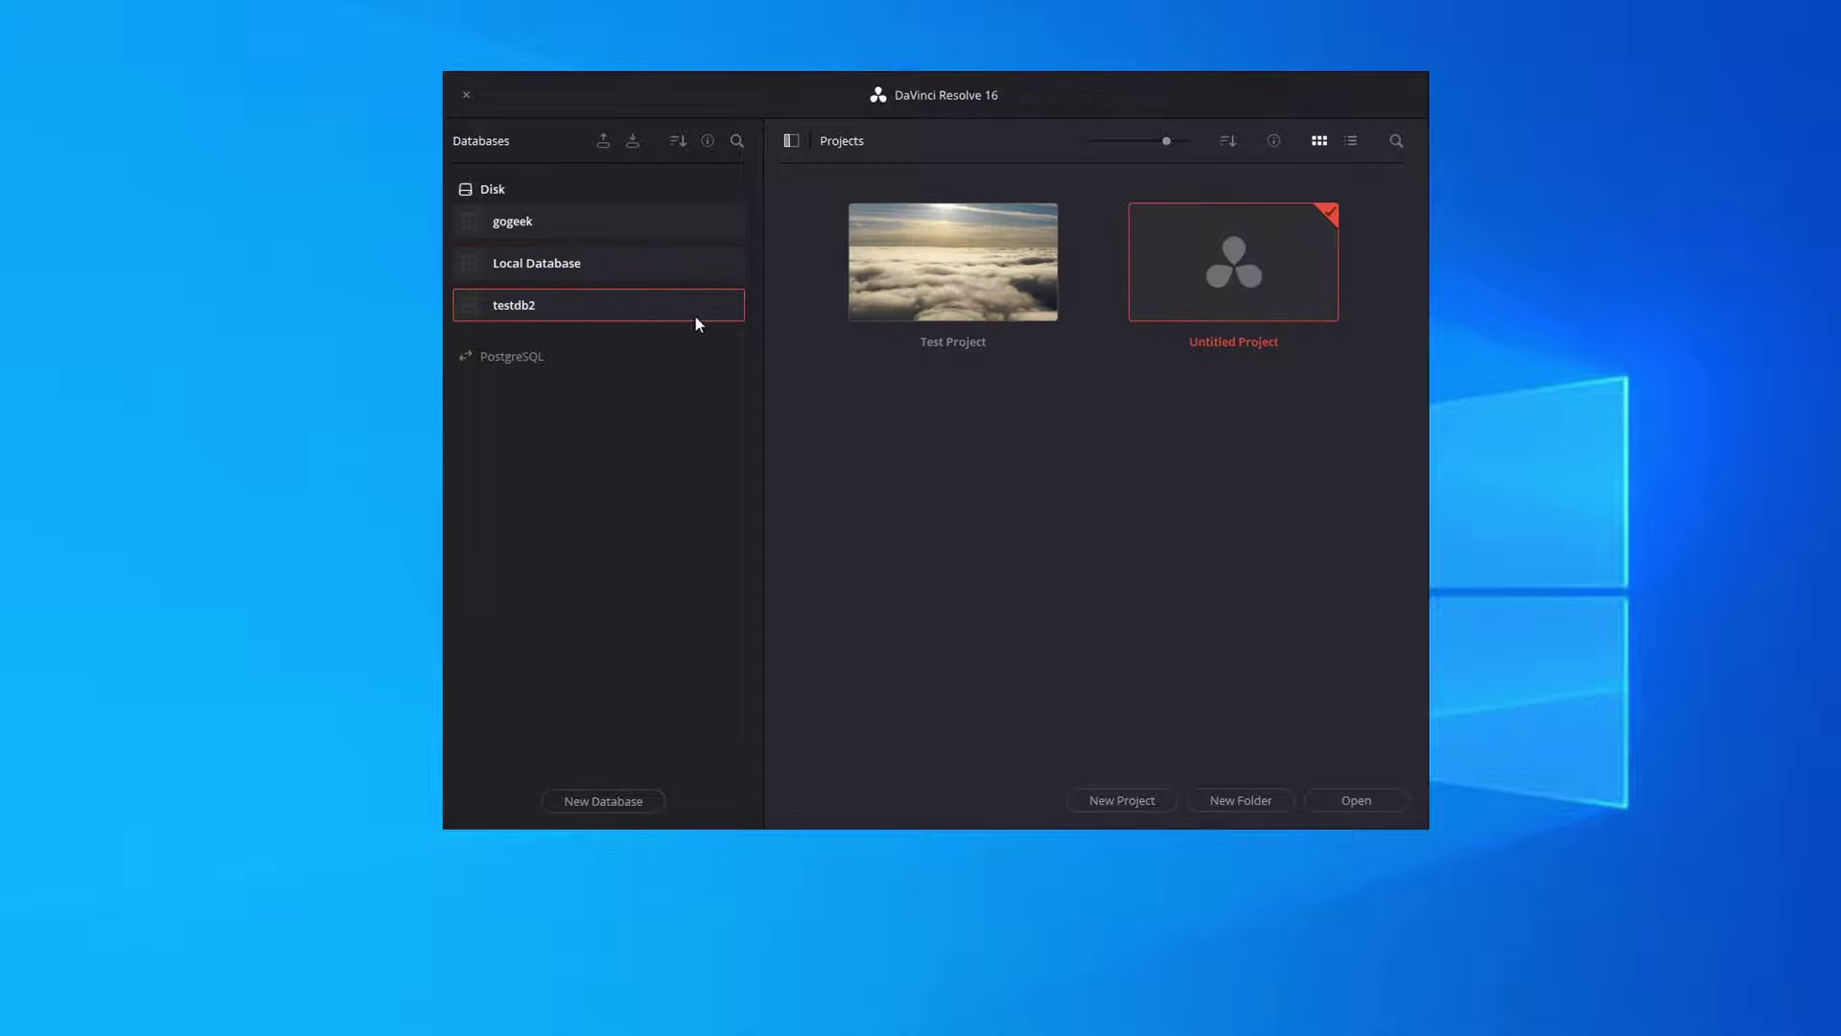